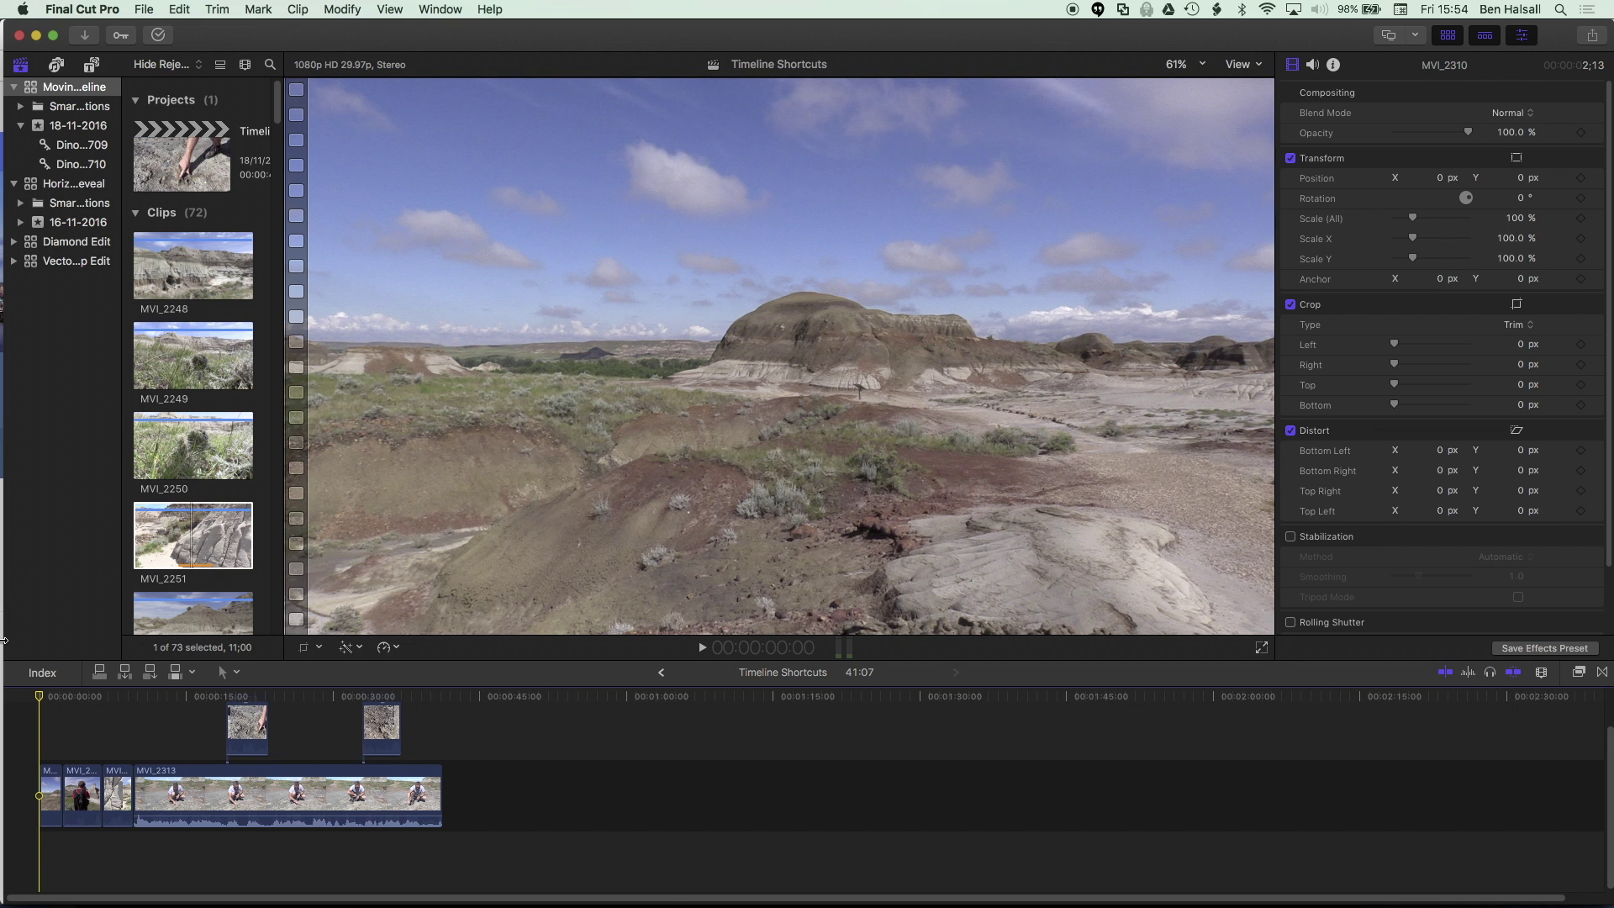
- Play the project forward with L, pause with K, and play it in reverse with J back near the start
key(l)
key(l)
key(l)
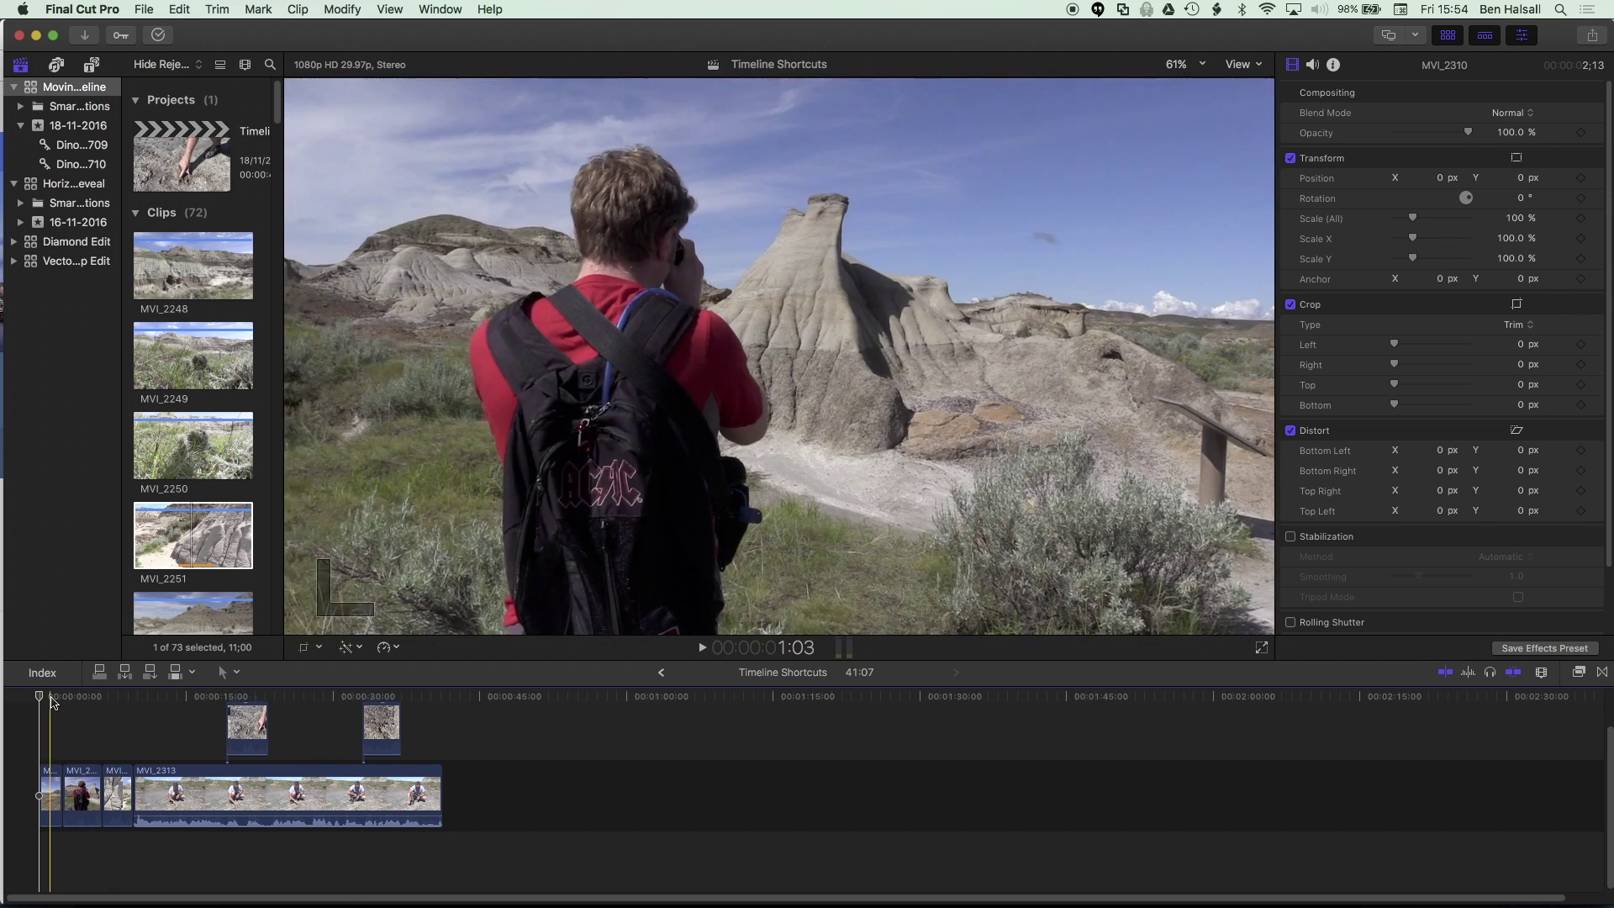
click(38, 696)
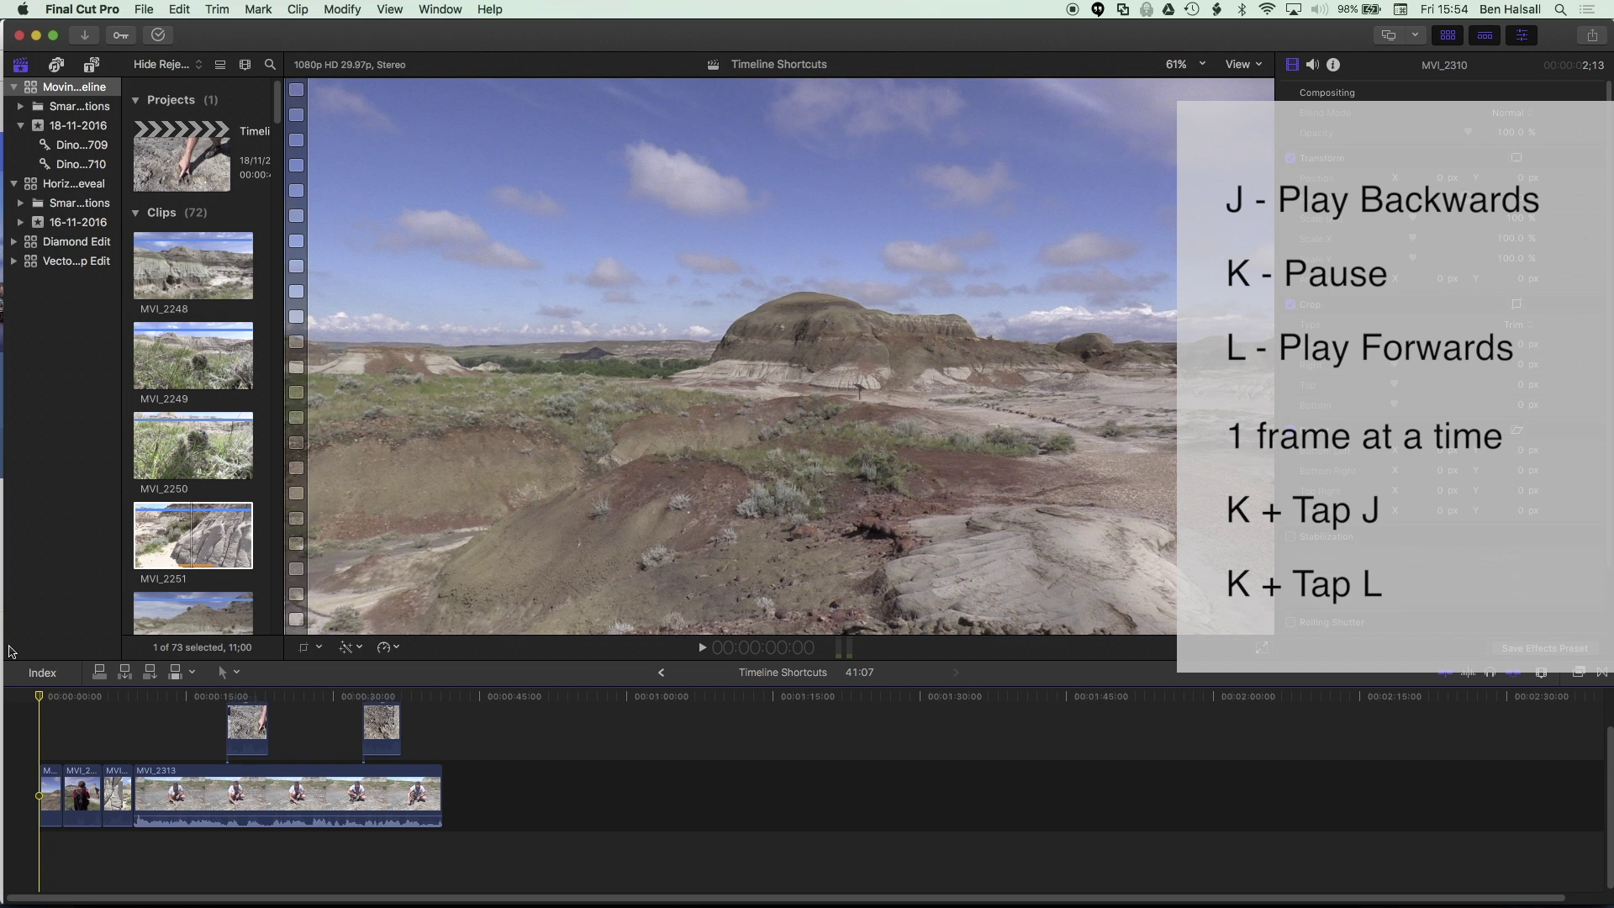
key(l)
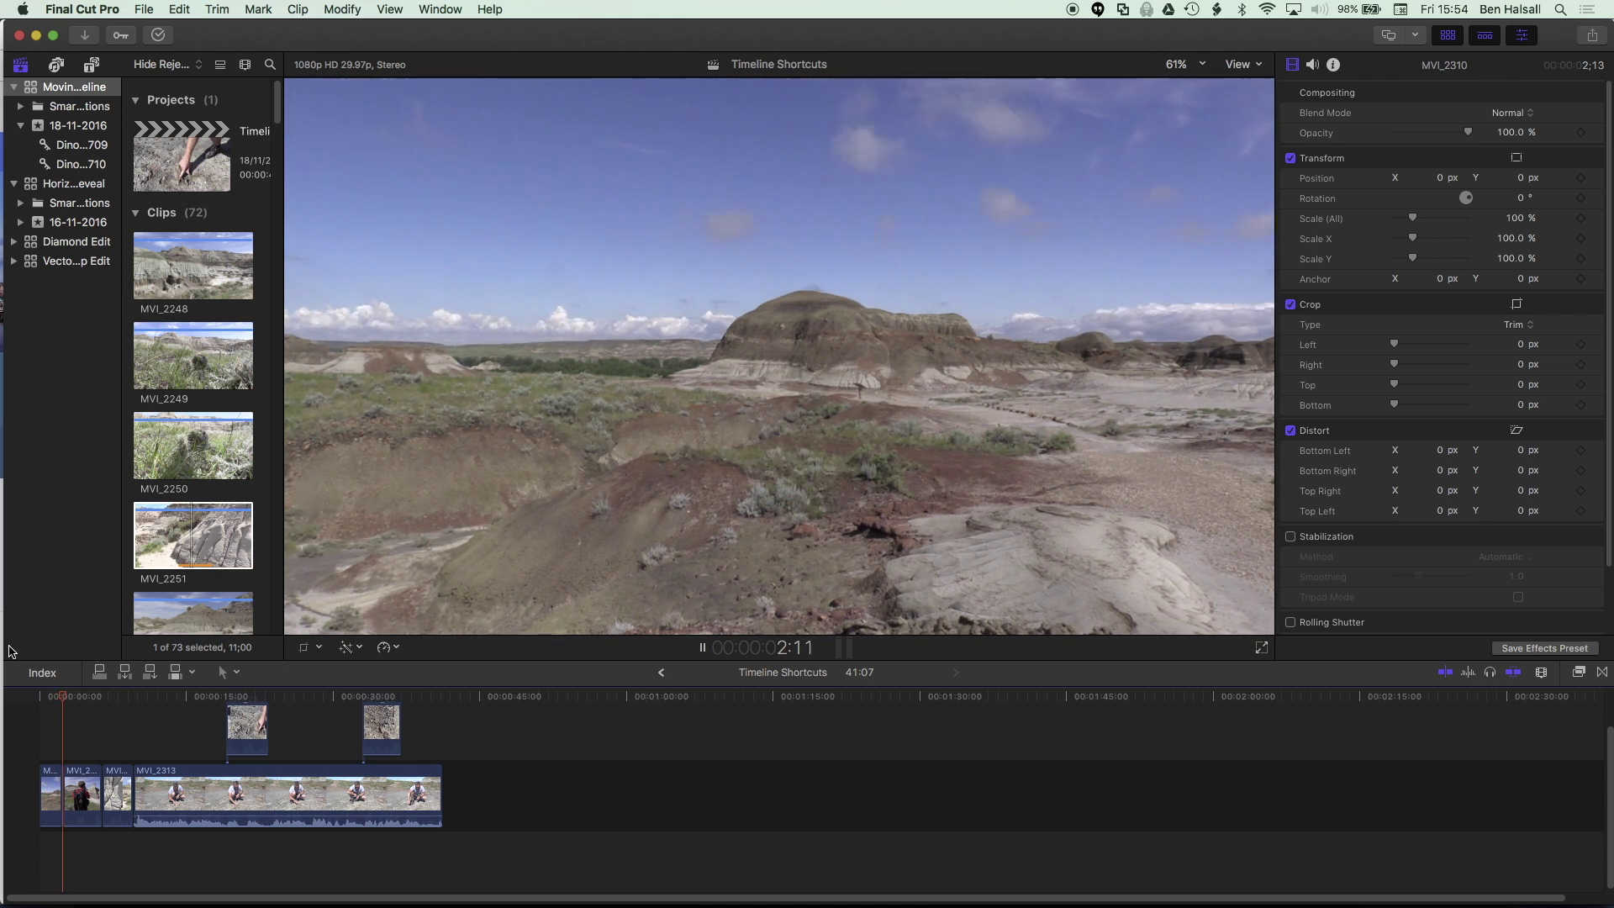
key(k)
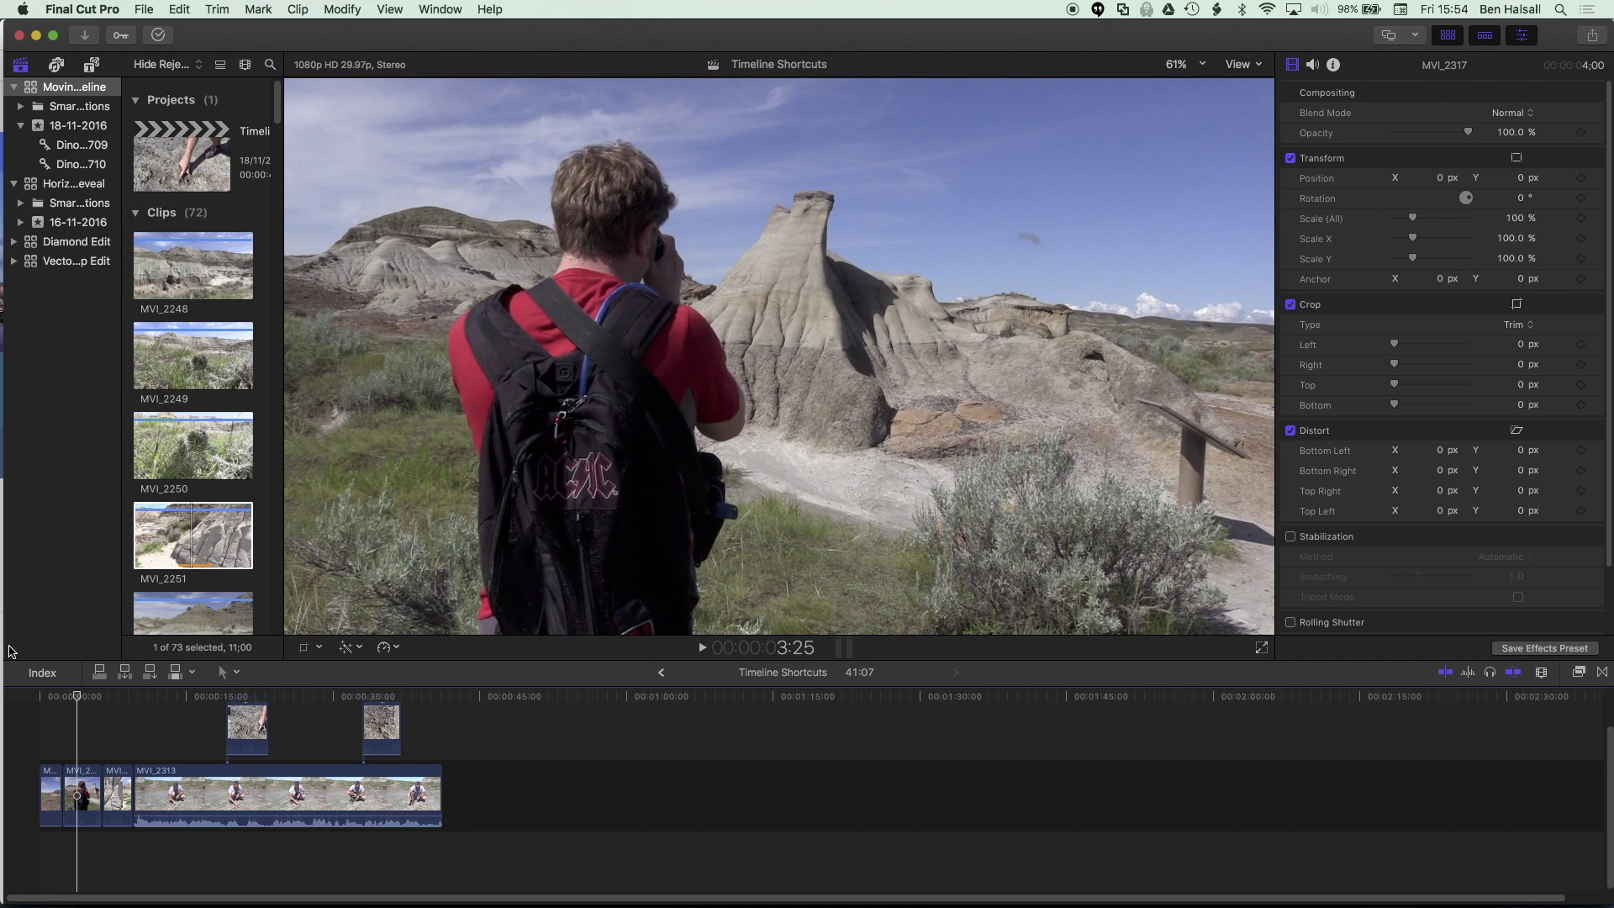
key(j)
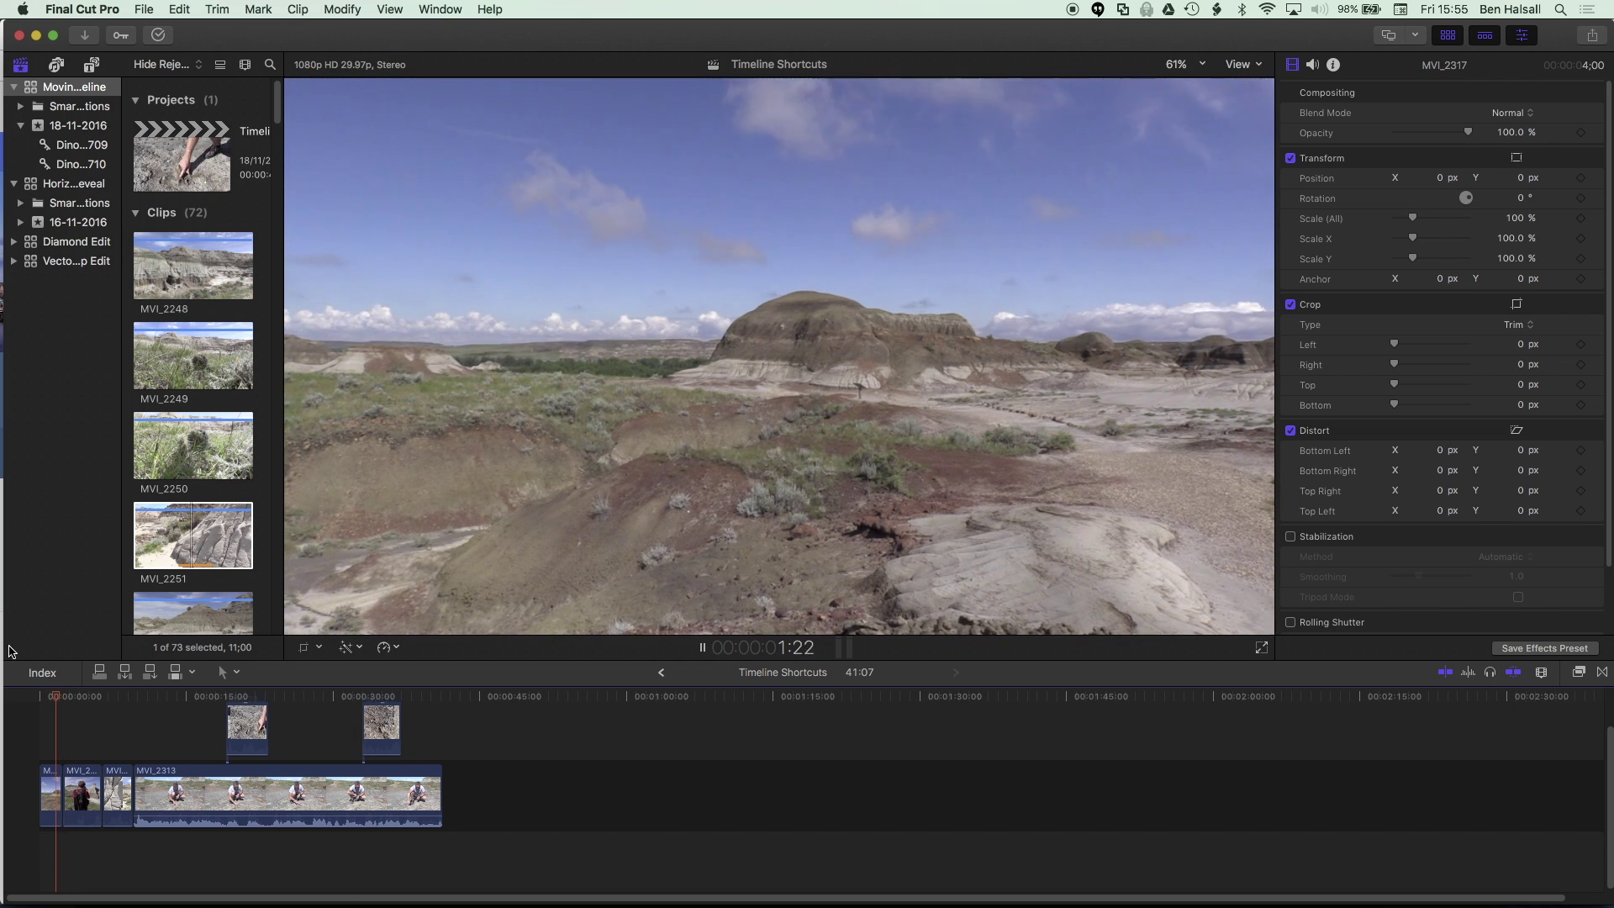
key(k)
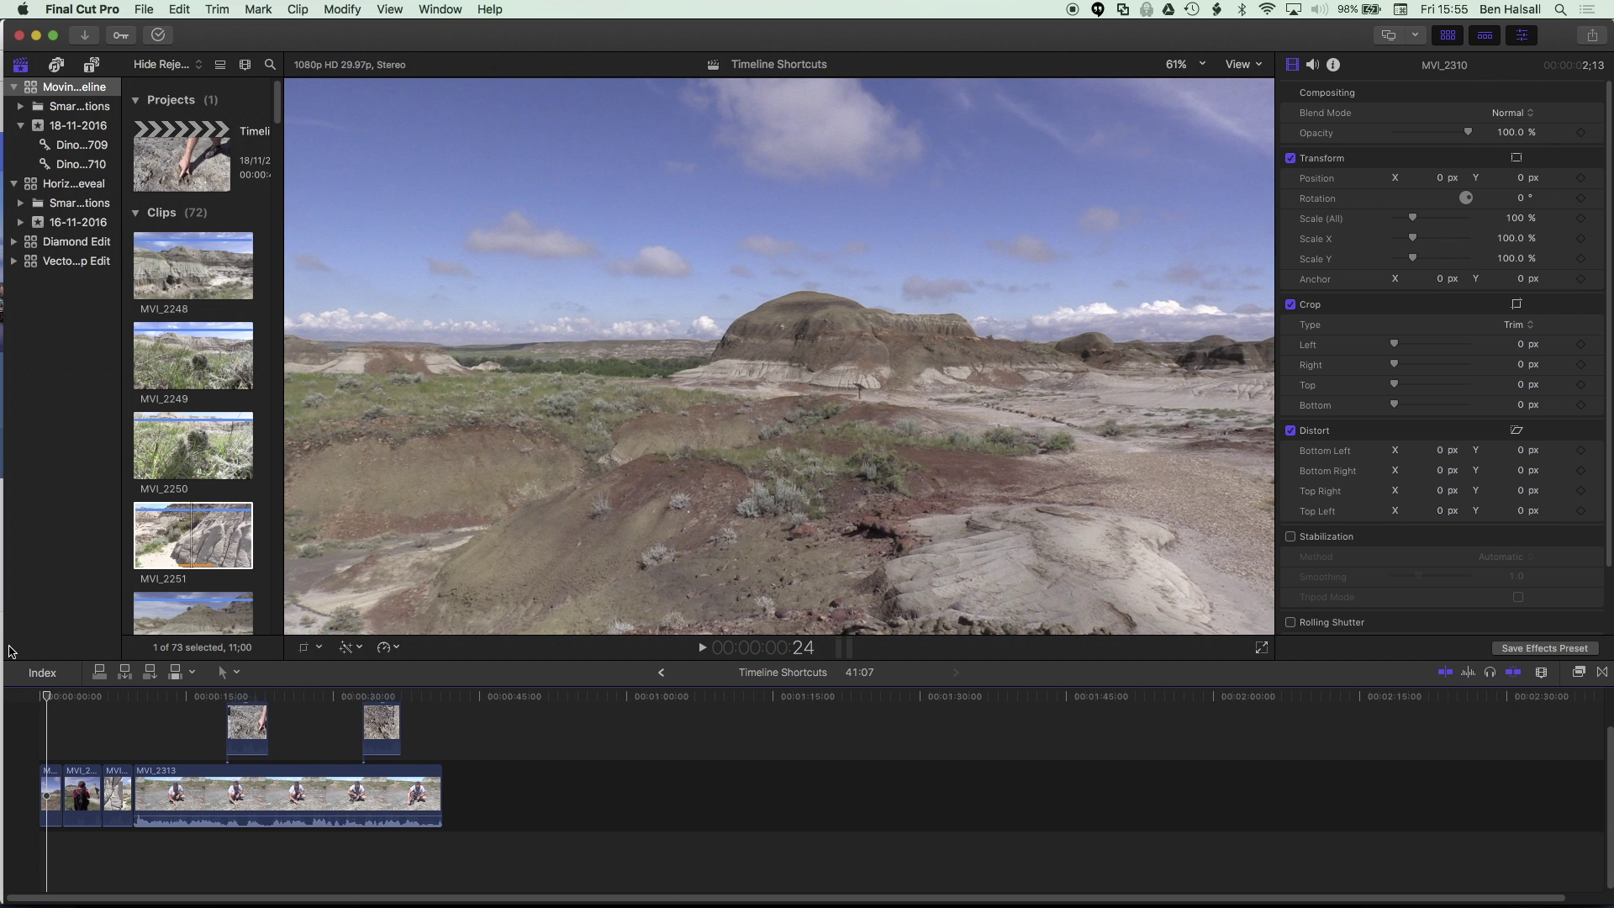
- Play forward into the next clip, reverse again, then step one frame, ending about 4 seconds in on MVI_2317
key(l)
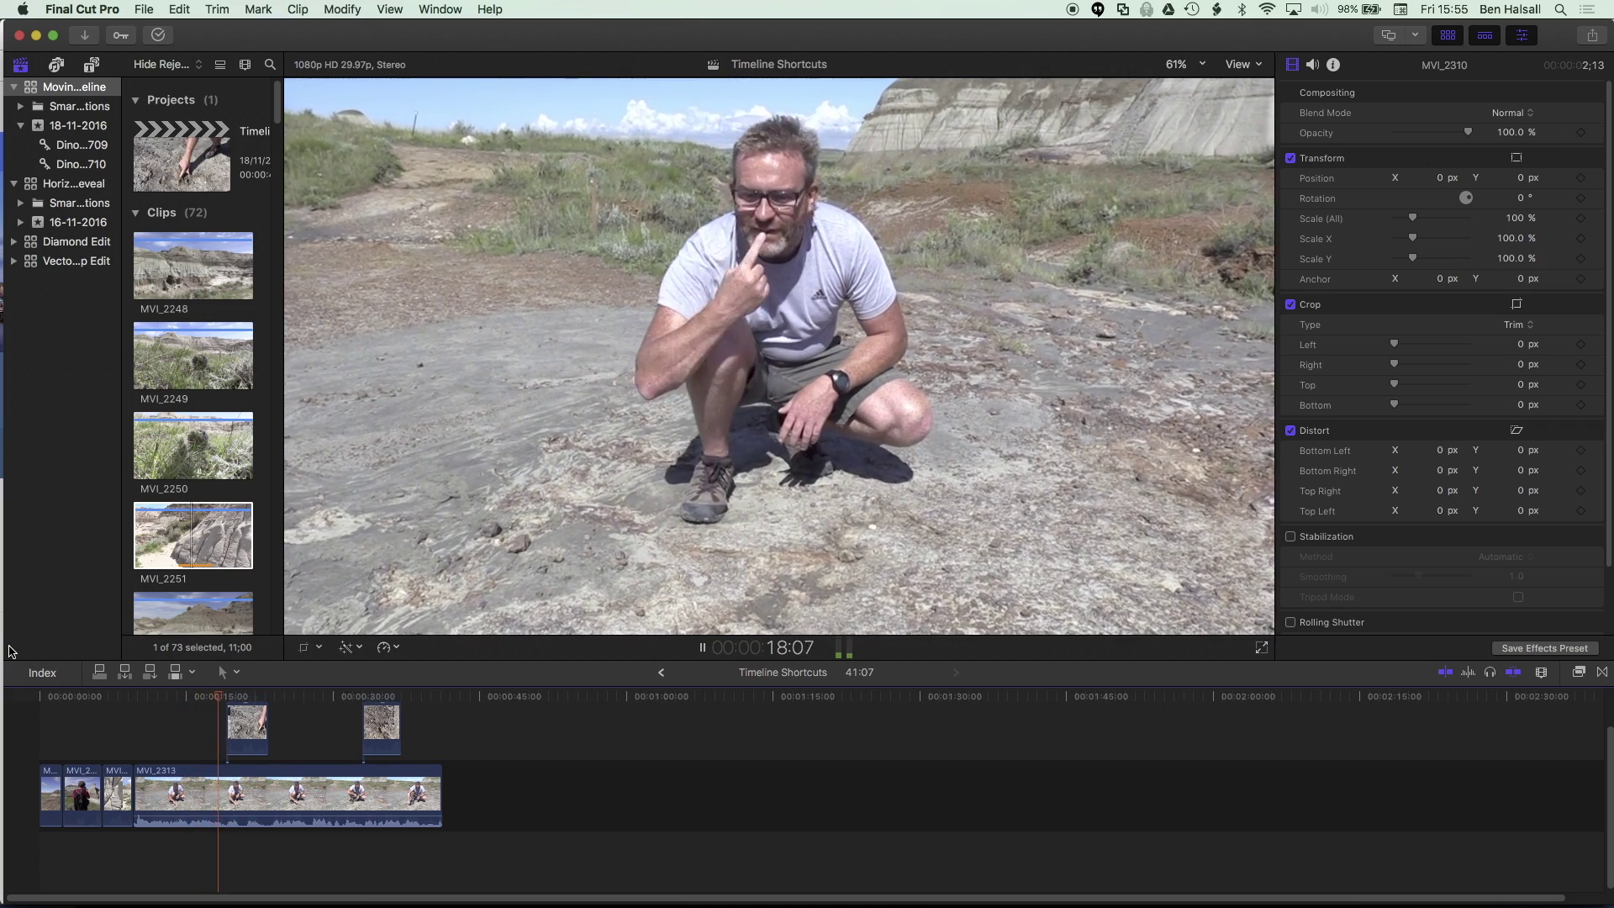
key(space)
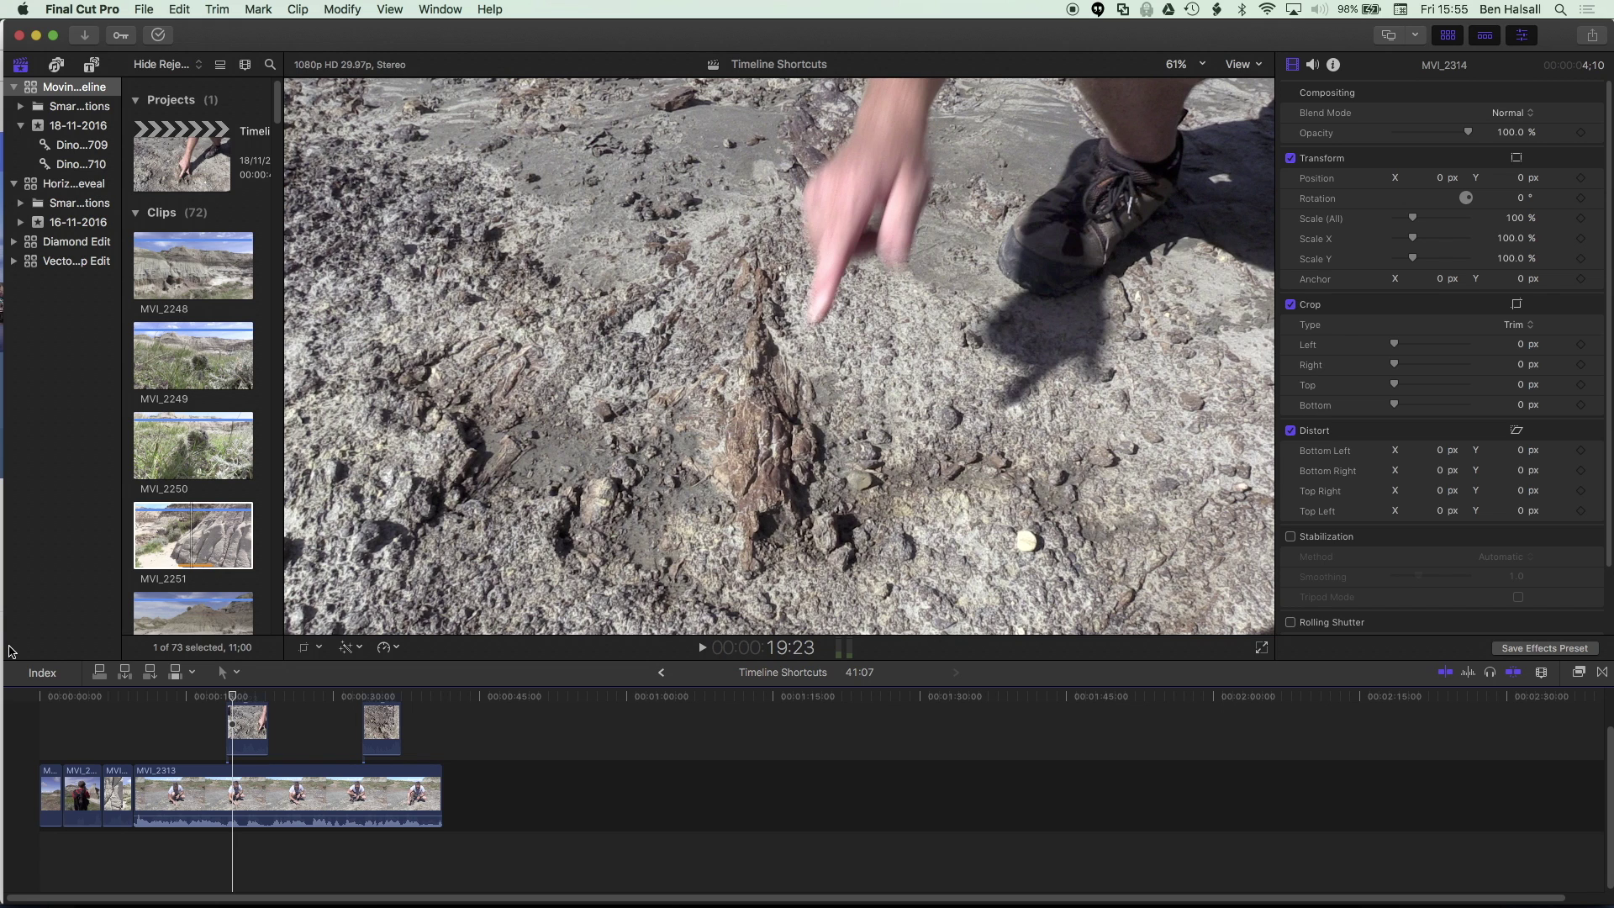
key(j)
key(j)
key(j)
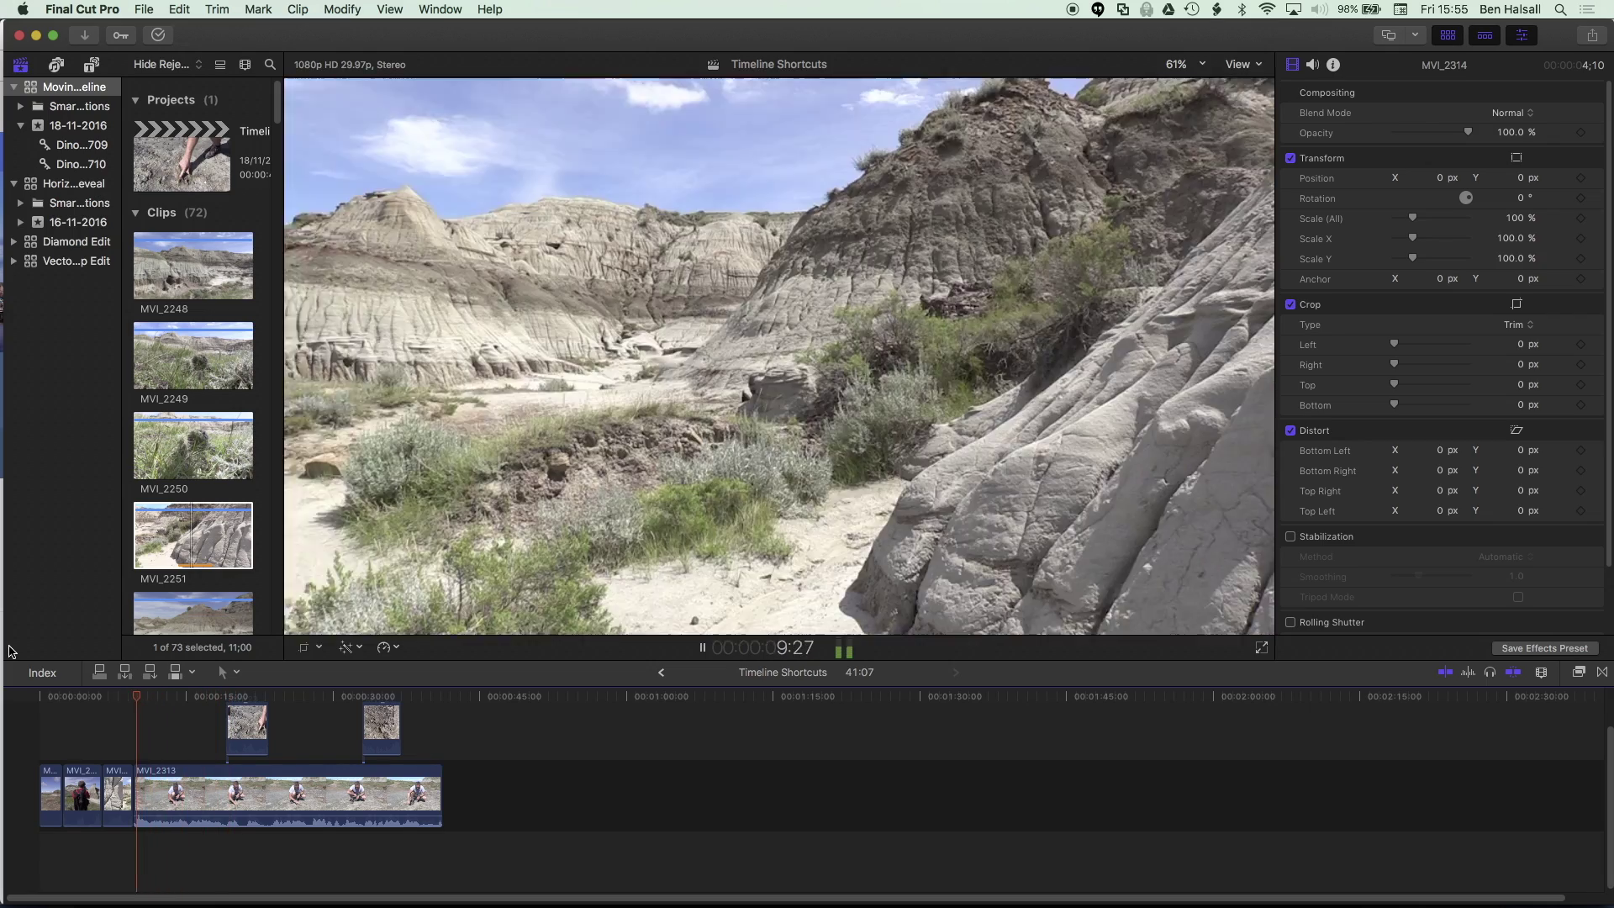
key(k)
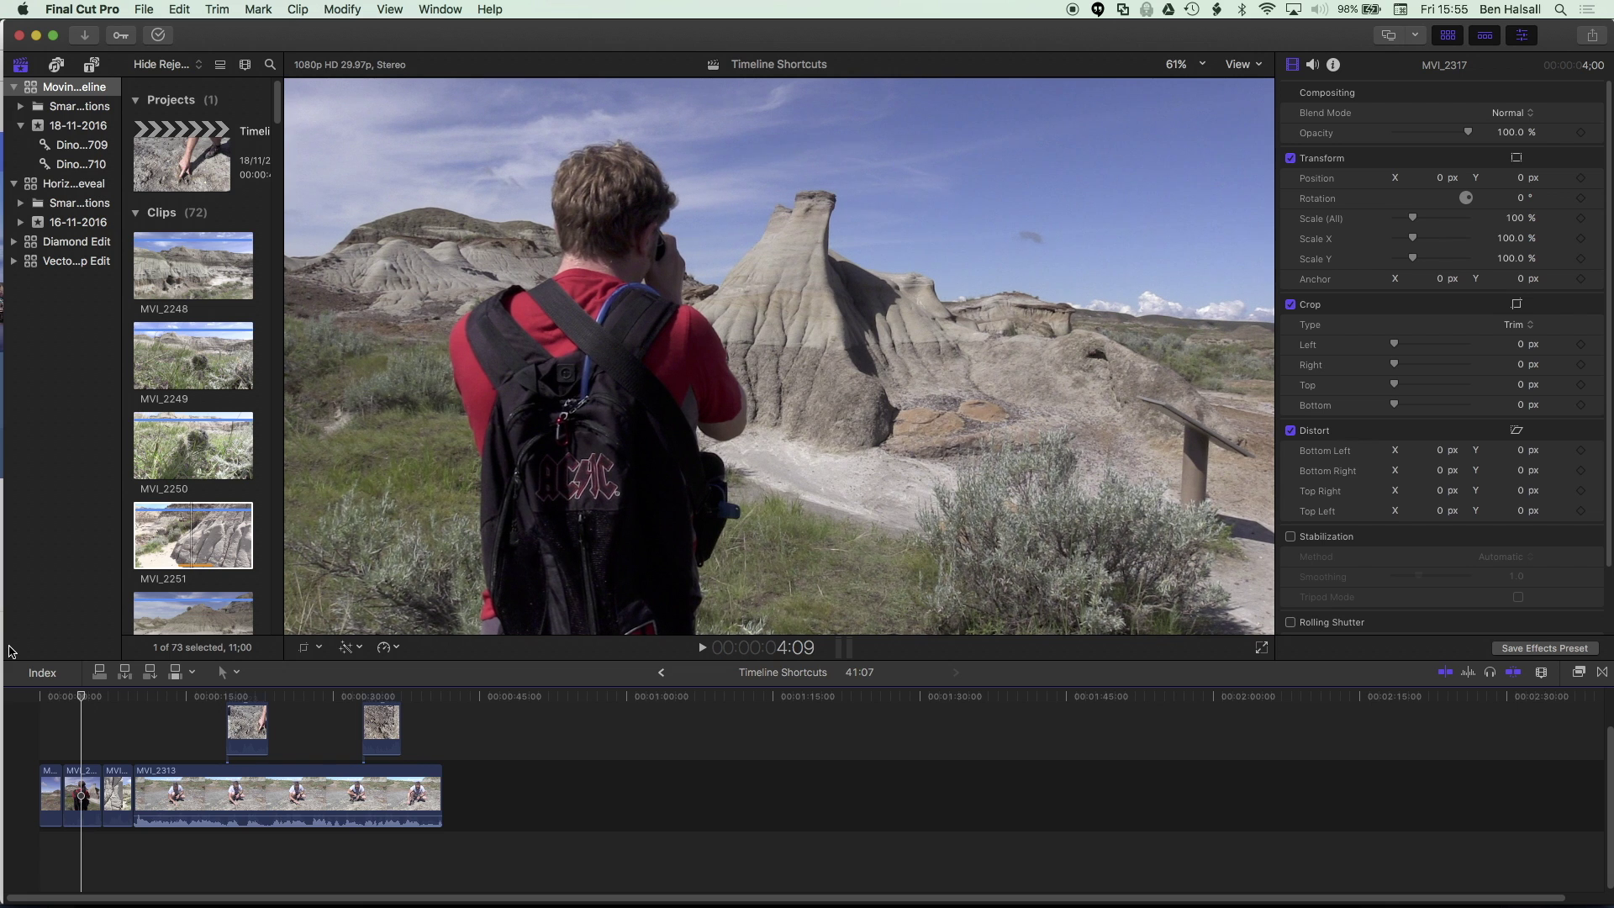
key(Right)
key(space)
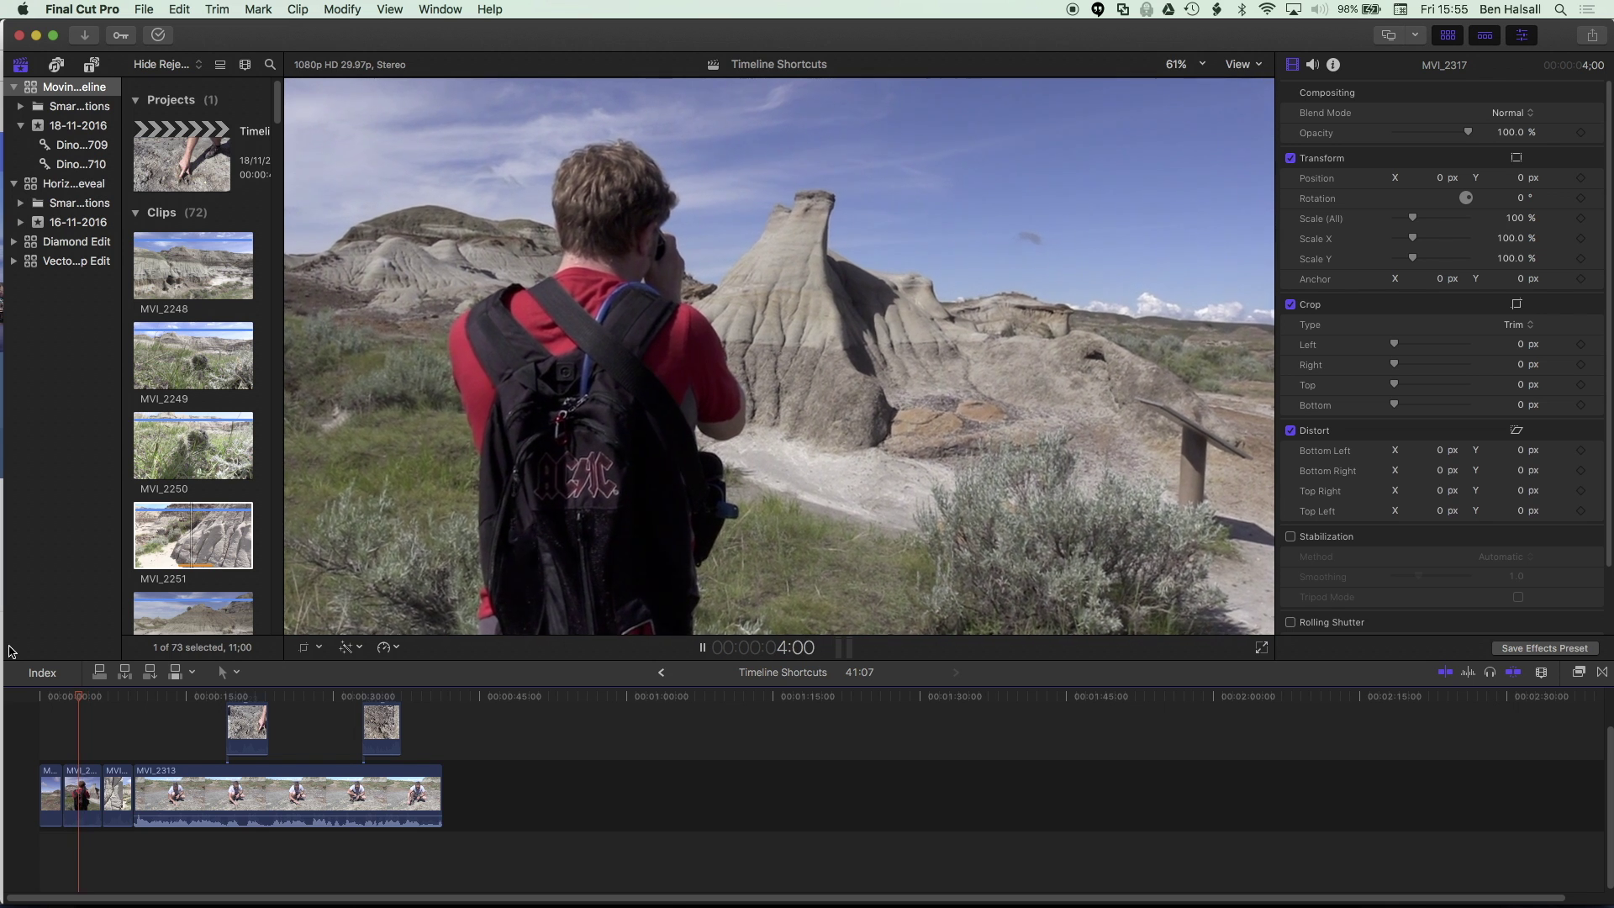
- Return to the project start, step frames forward and back with the arrow keys, then jump to the next edit
key(Home)
key(space)
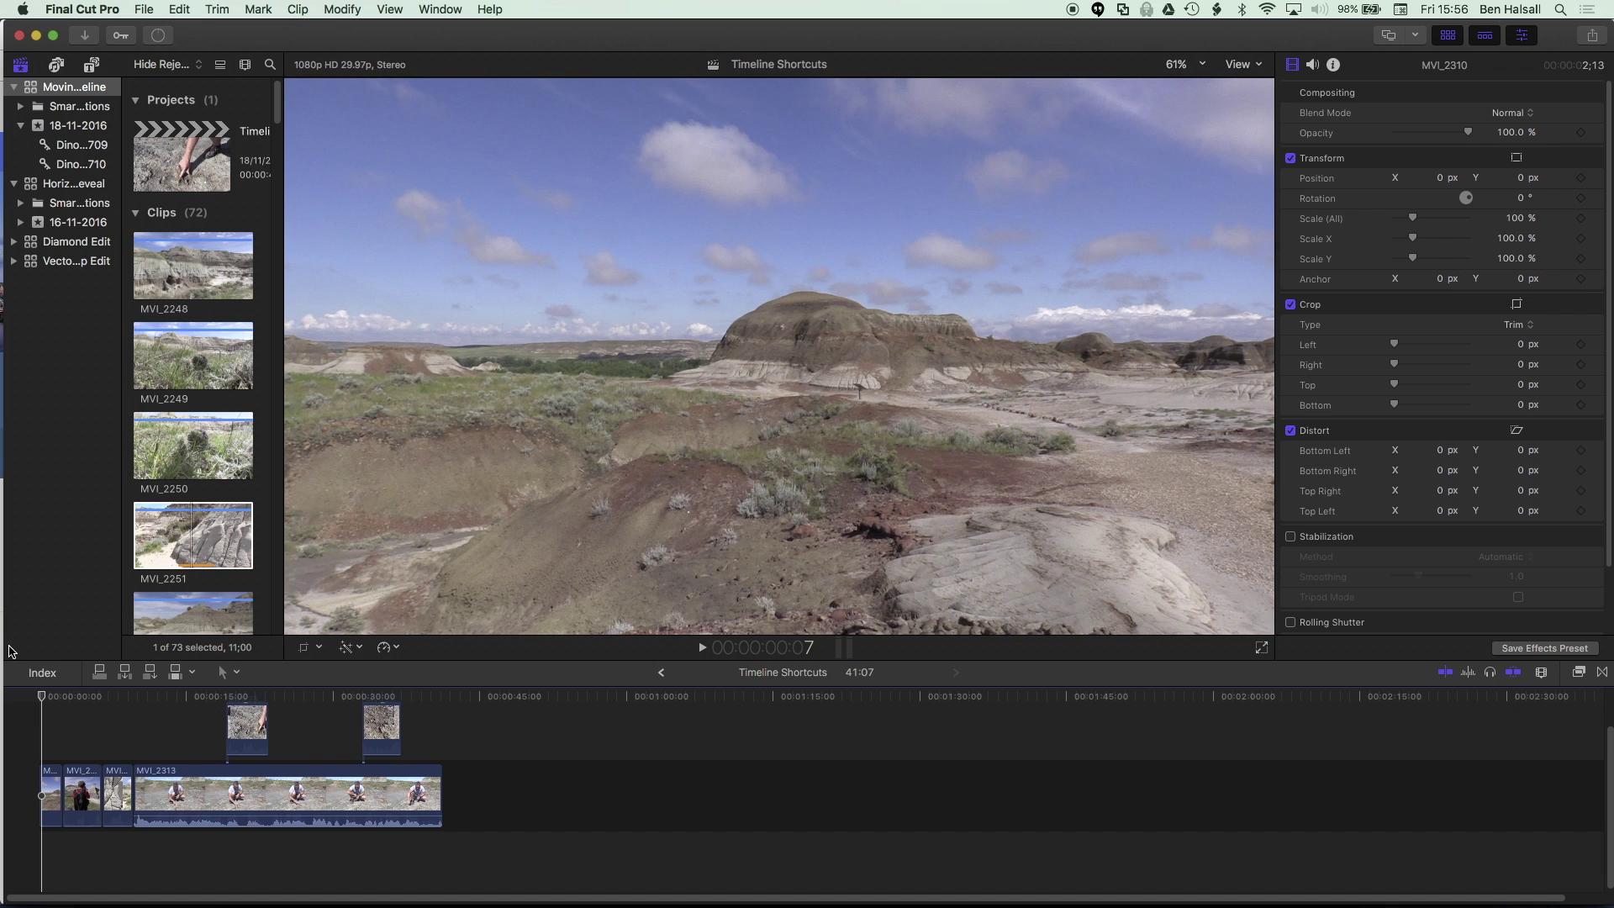
key(Right)
key(Right)
key(Right)
key(Right)
key(Right)
key(Right)
key(Right)
key(Right)
key(Right)
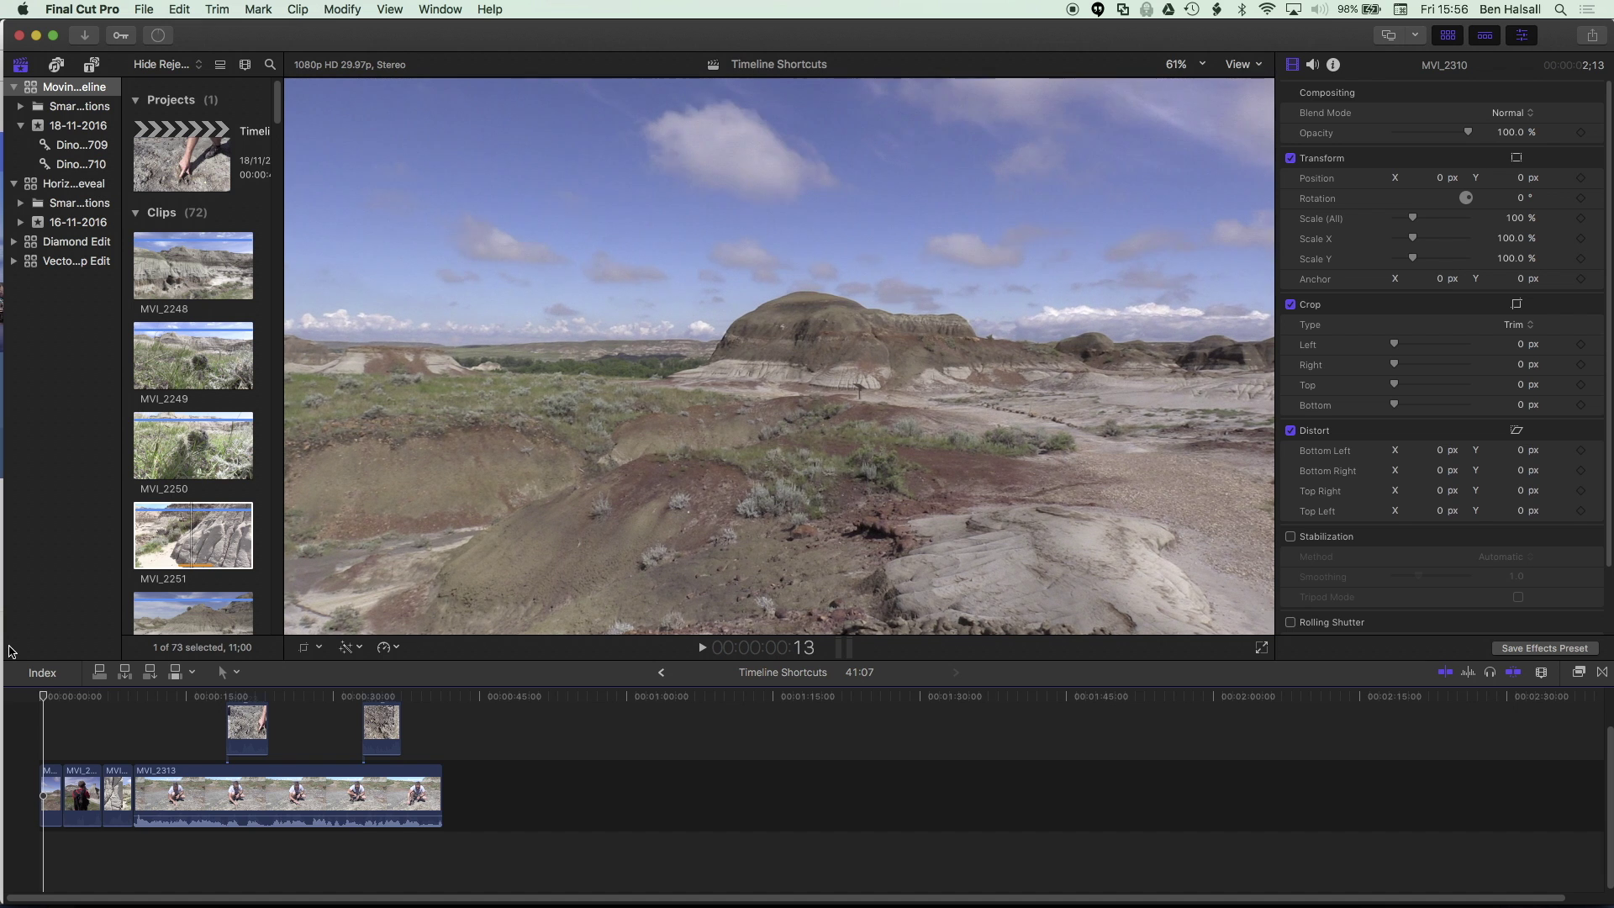
key(Right)
key(Right)
key(Right)
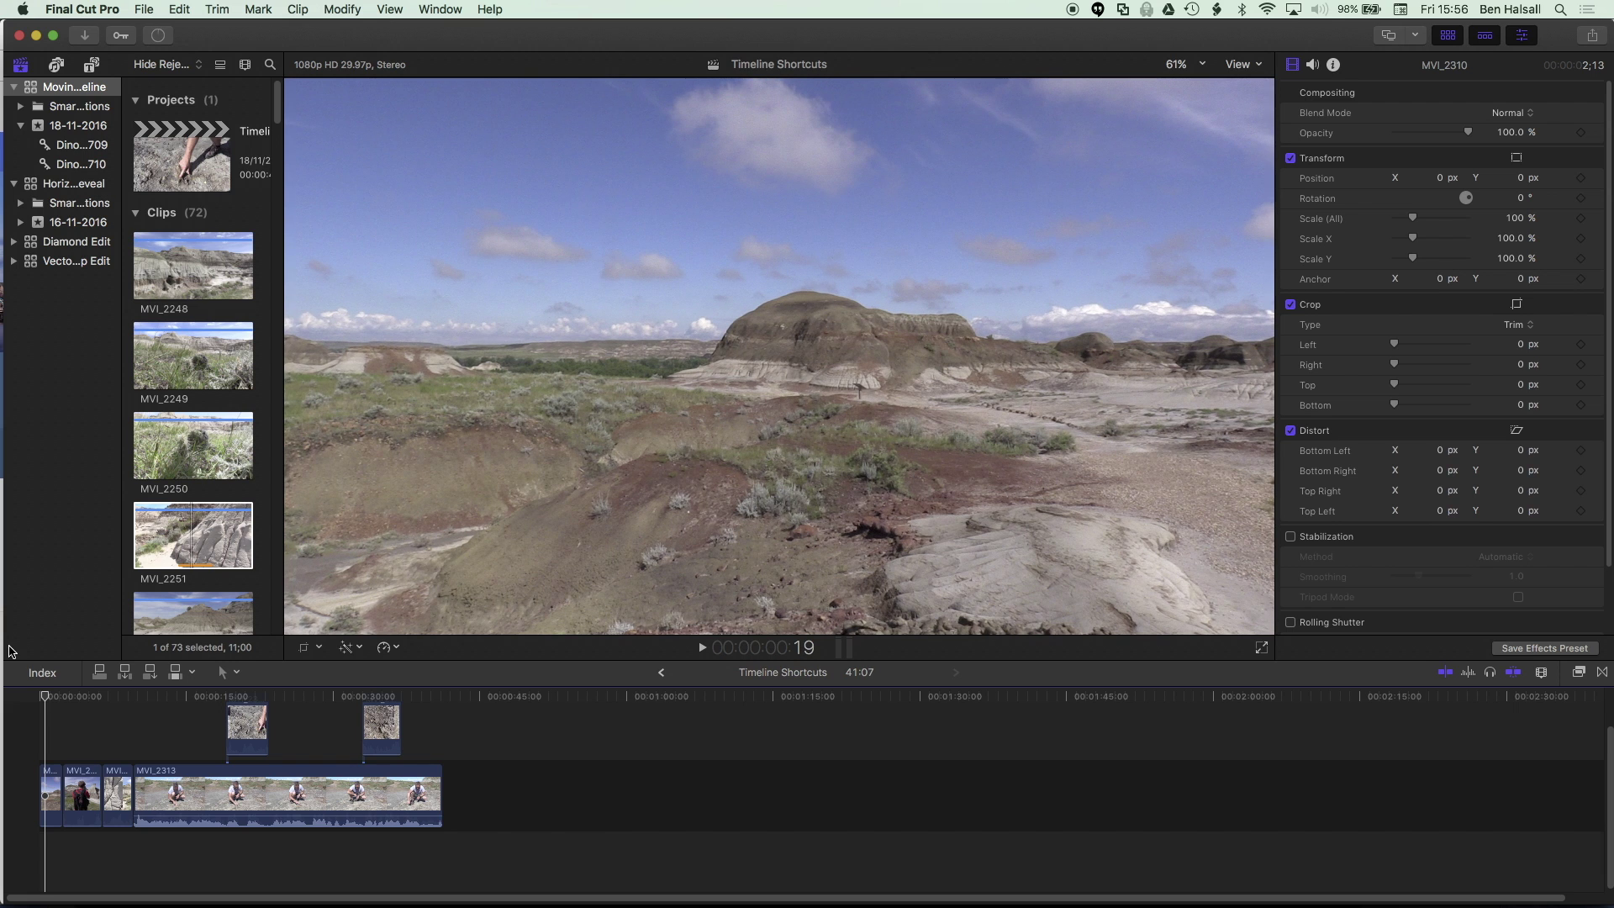
key(Right)
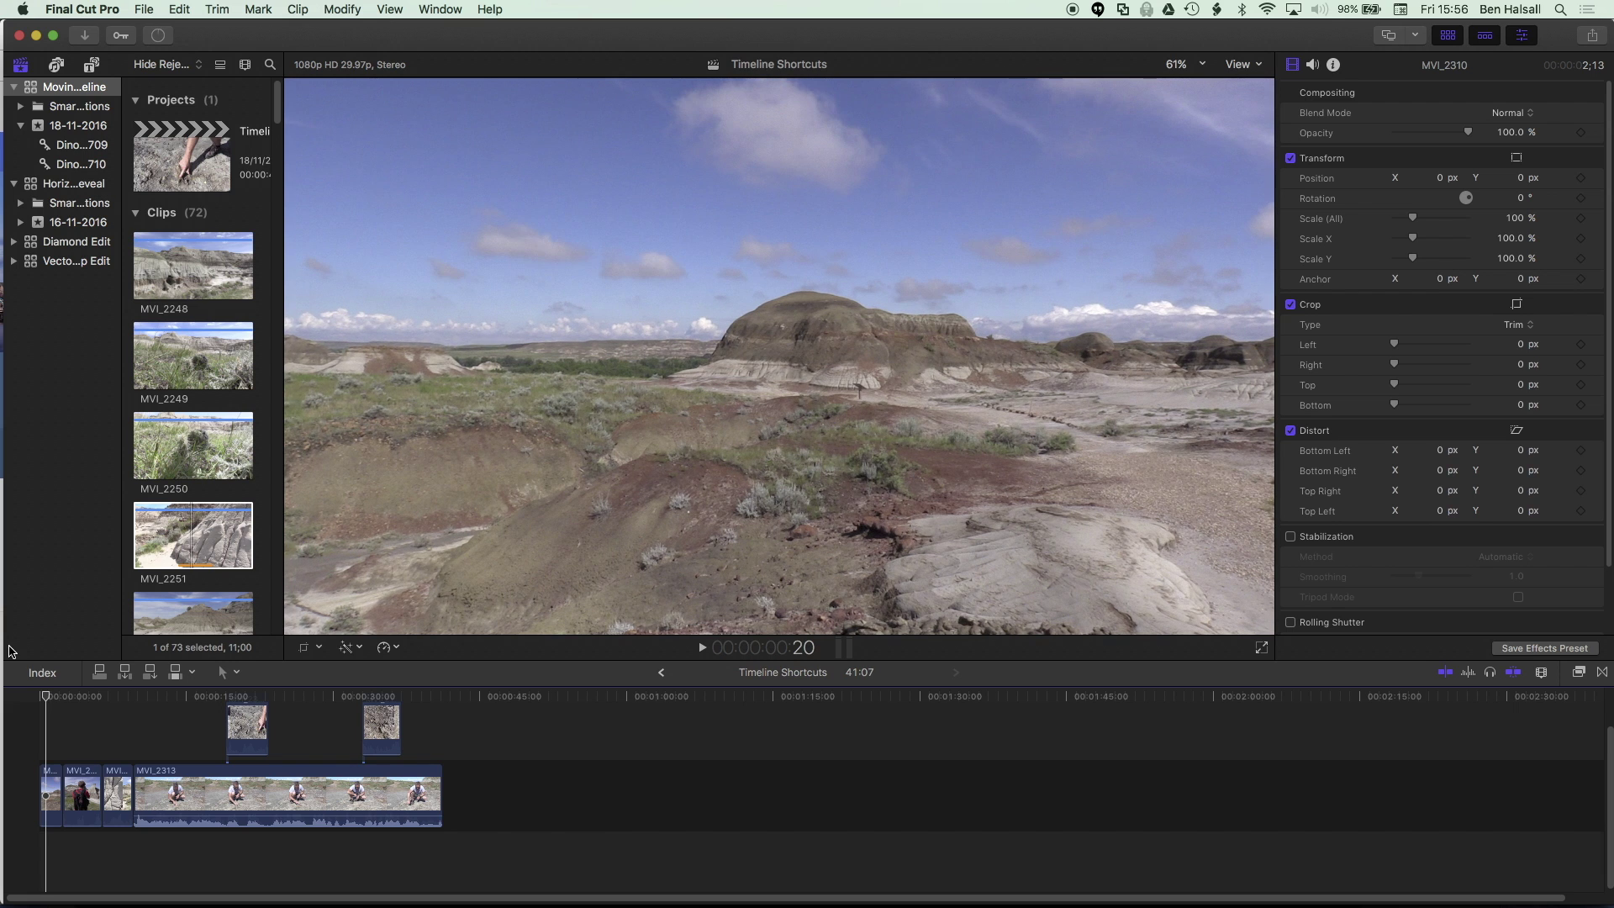
key(Left)
key(Left)
key(Left)
key(Left)
key(Left)
key(Left)
key(Left)
key(Left)
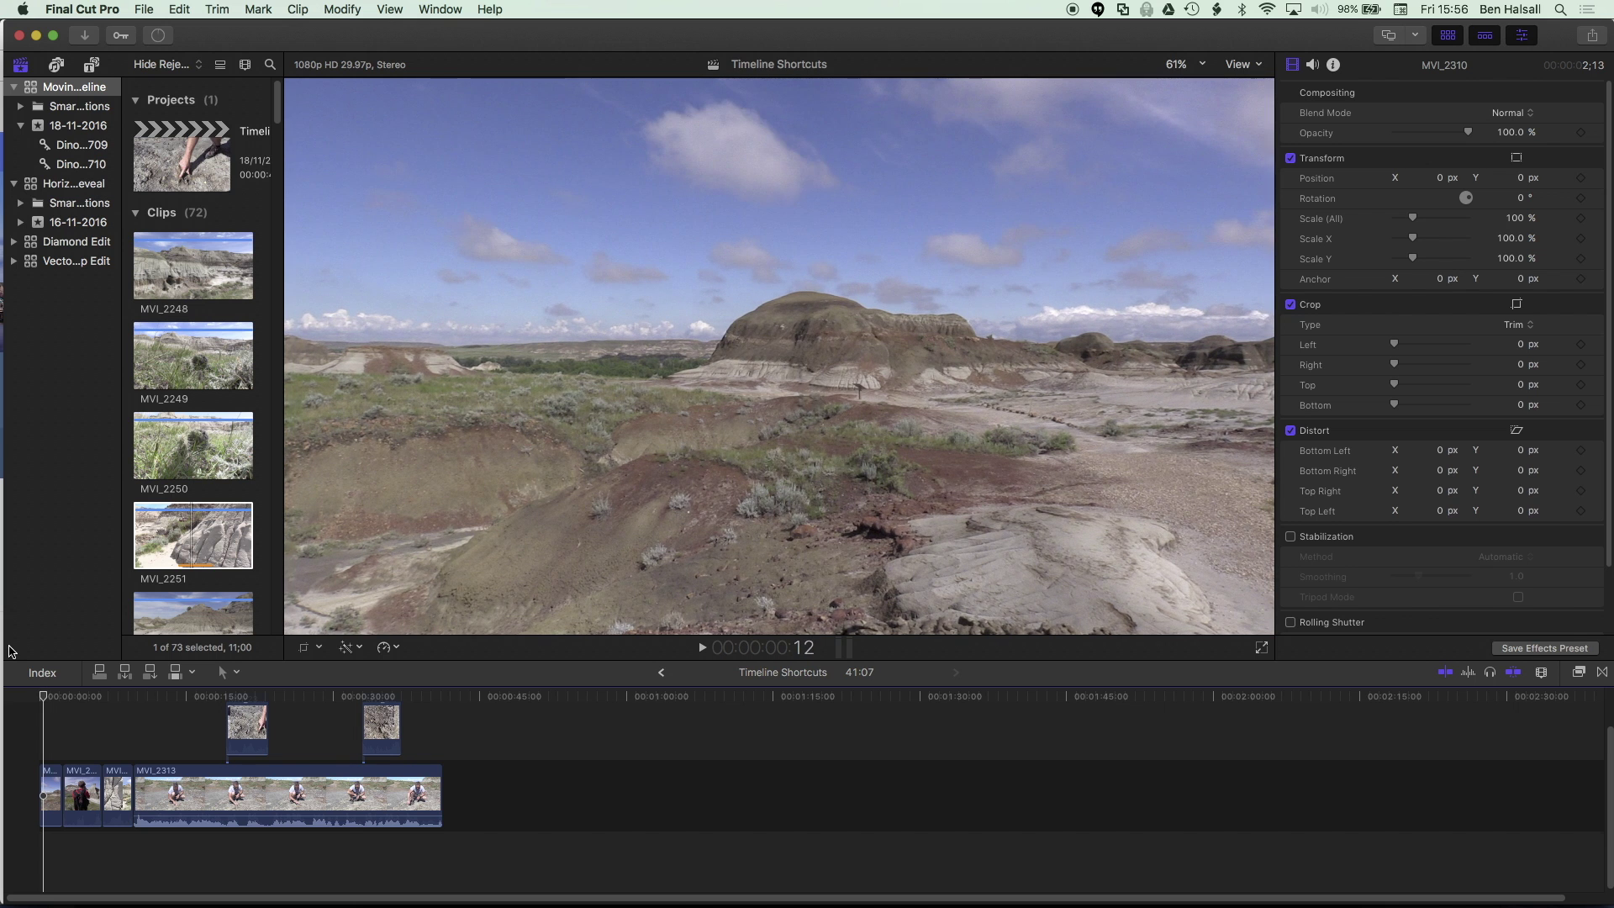
key(Down)
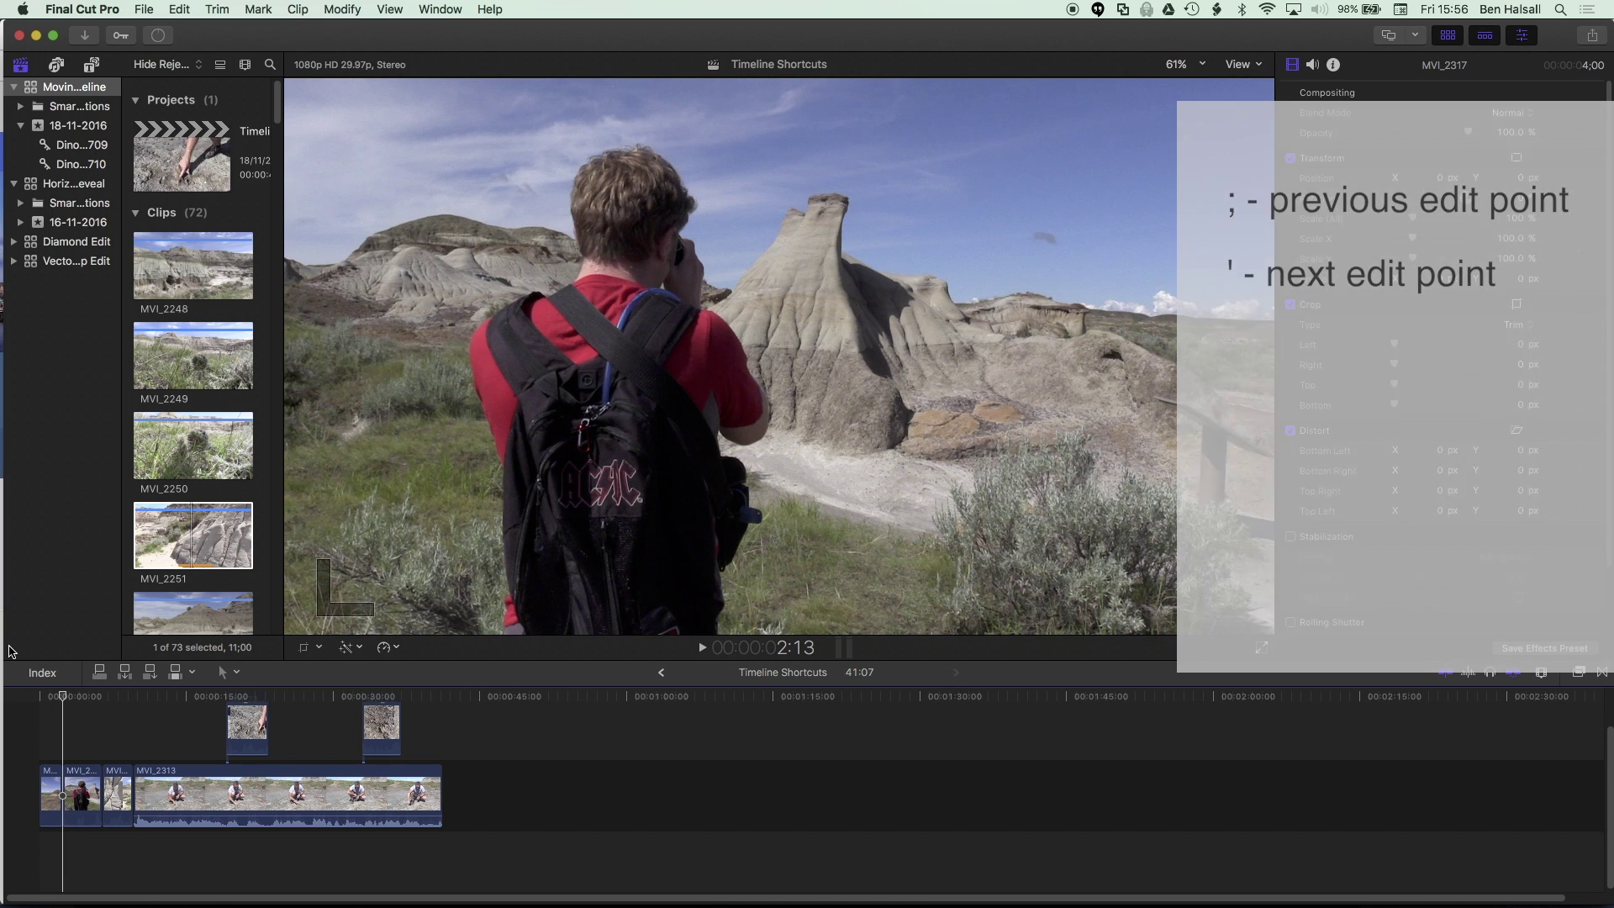
- Jump forward and back between edit points with ' and ;, finishing on the 9:18 edit into MVI_2313
key(apostrophe)
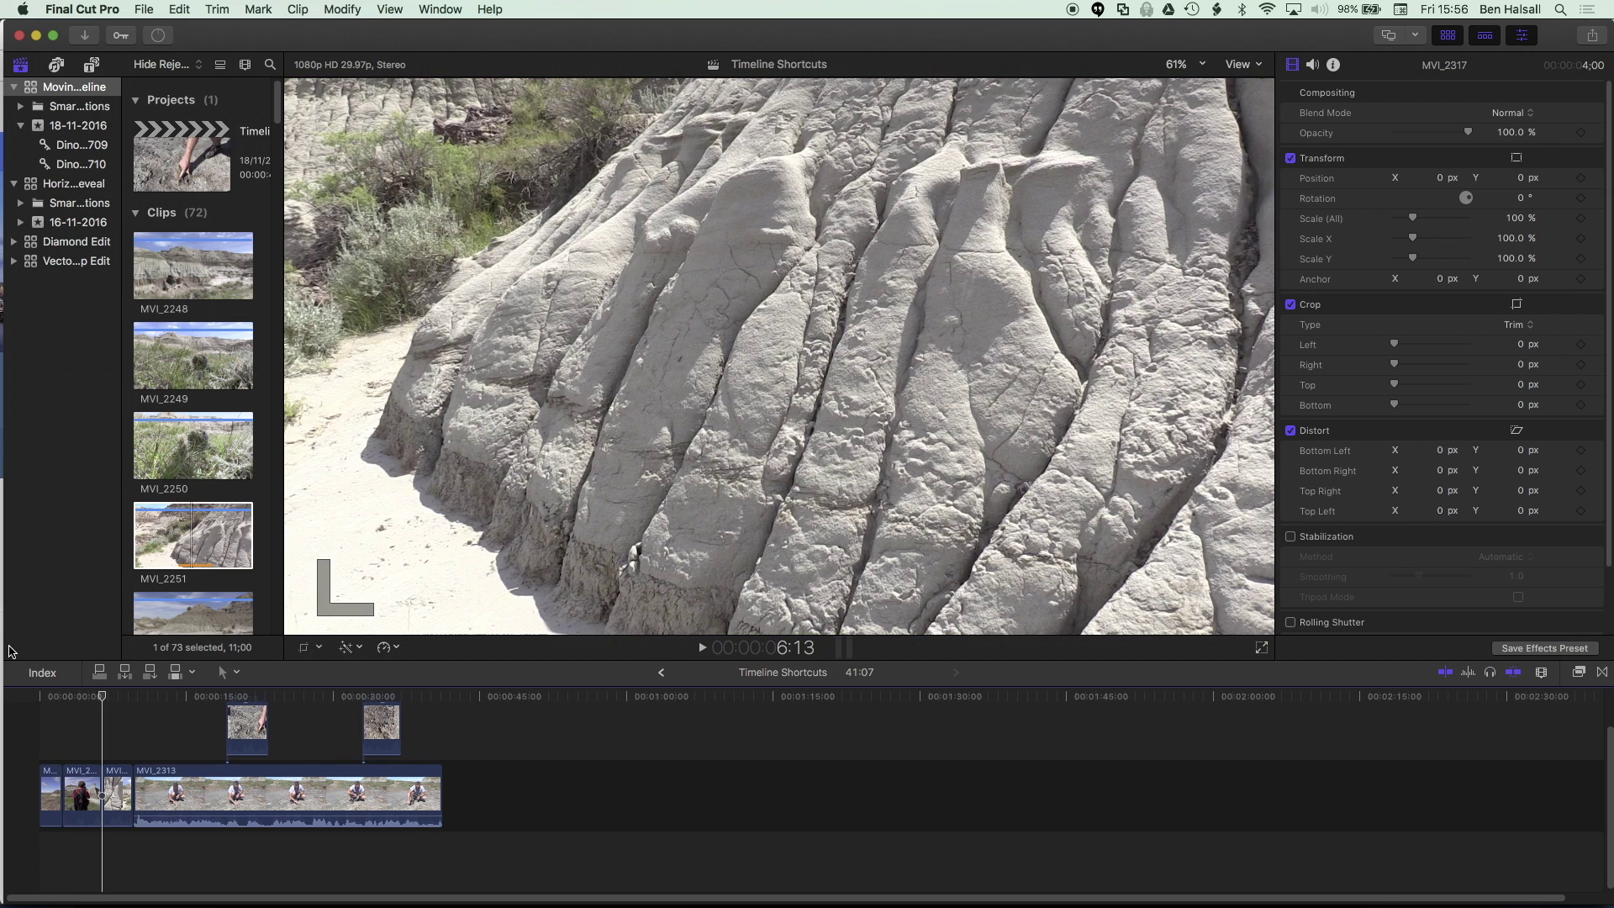
key(apostrophe)
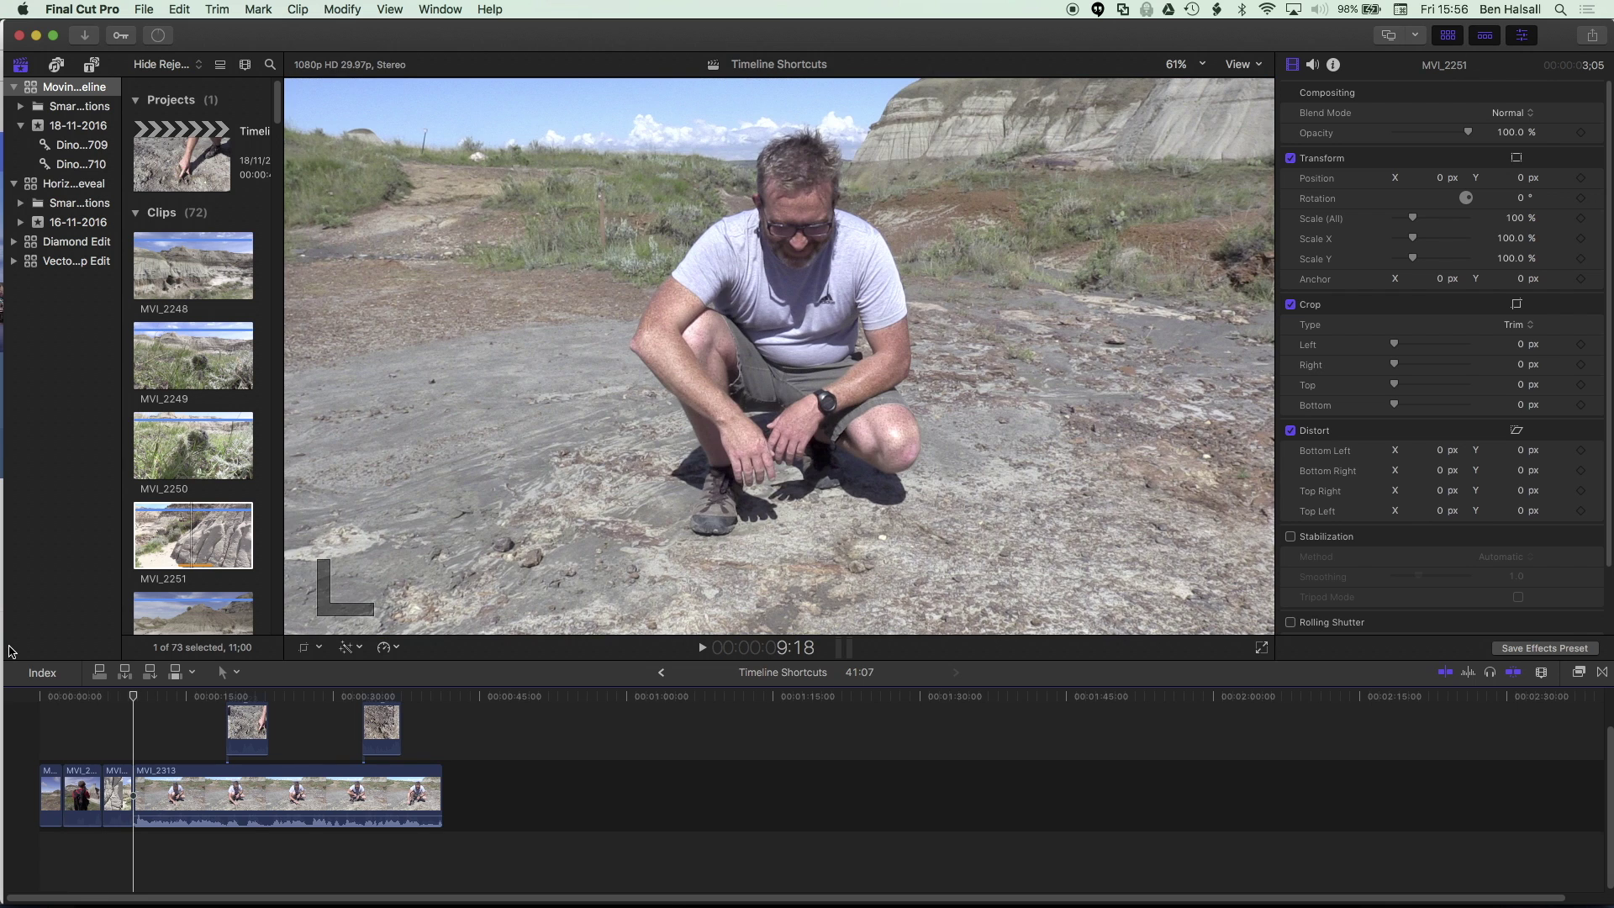
key(apostrophe)
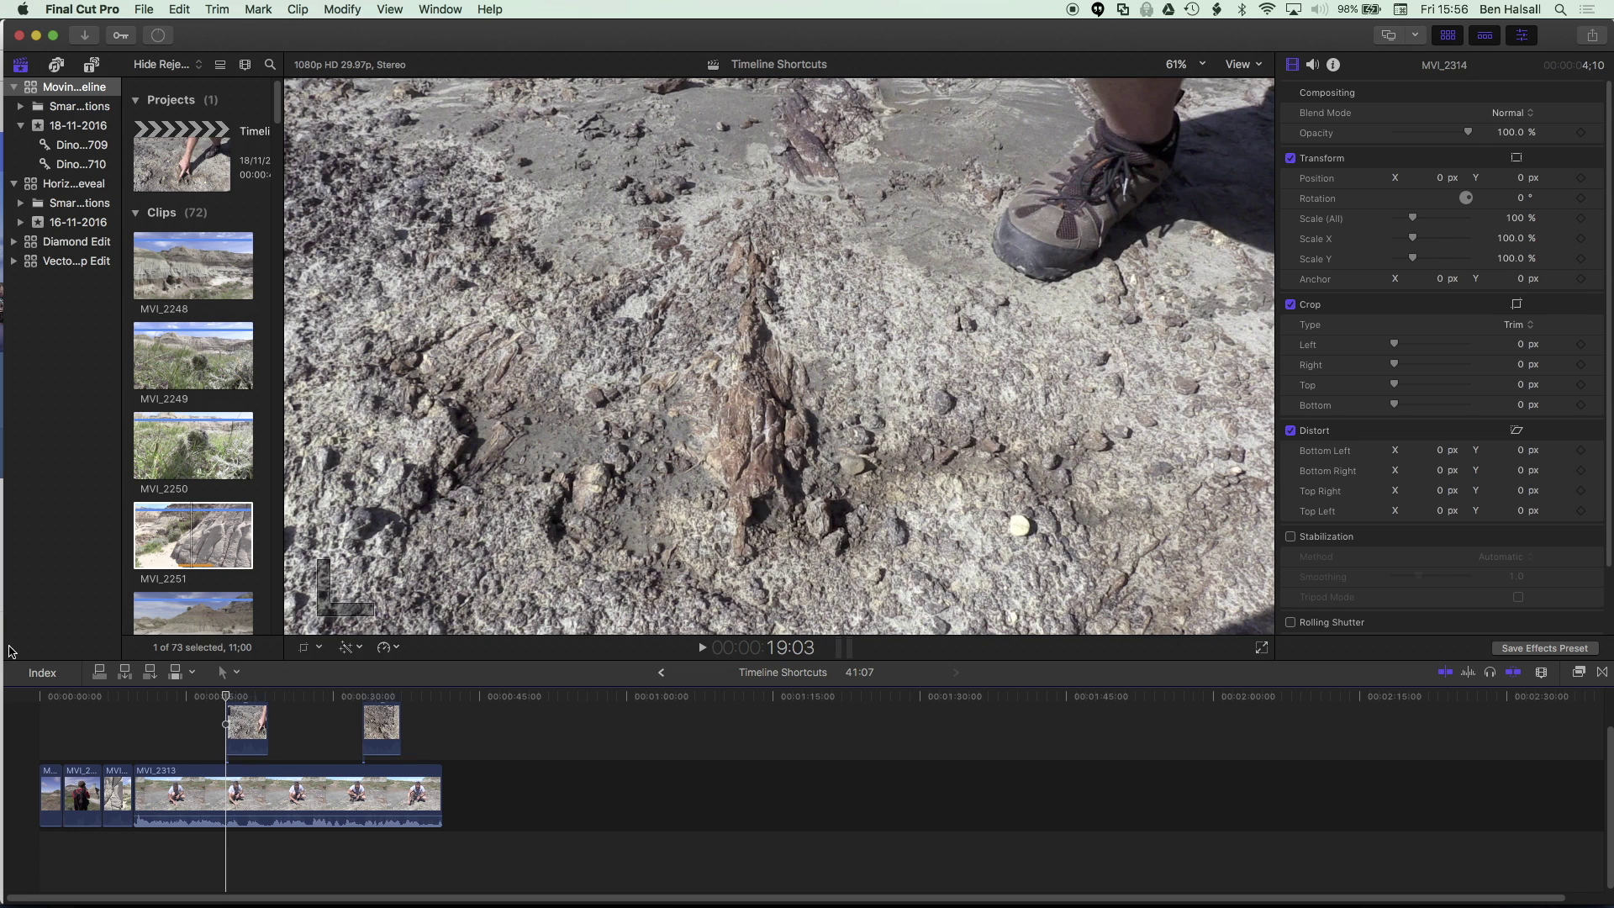
key(semicolon)
key(apostrophe)
key(semicolon)
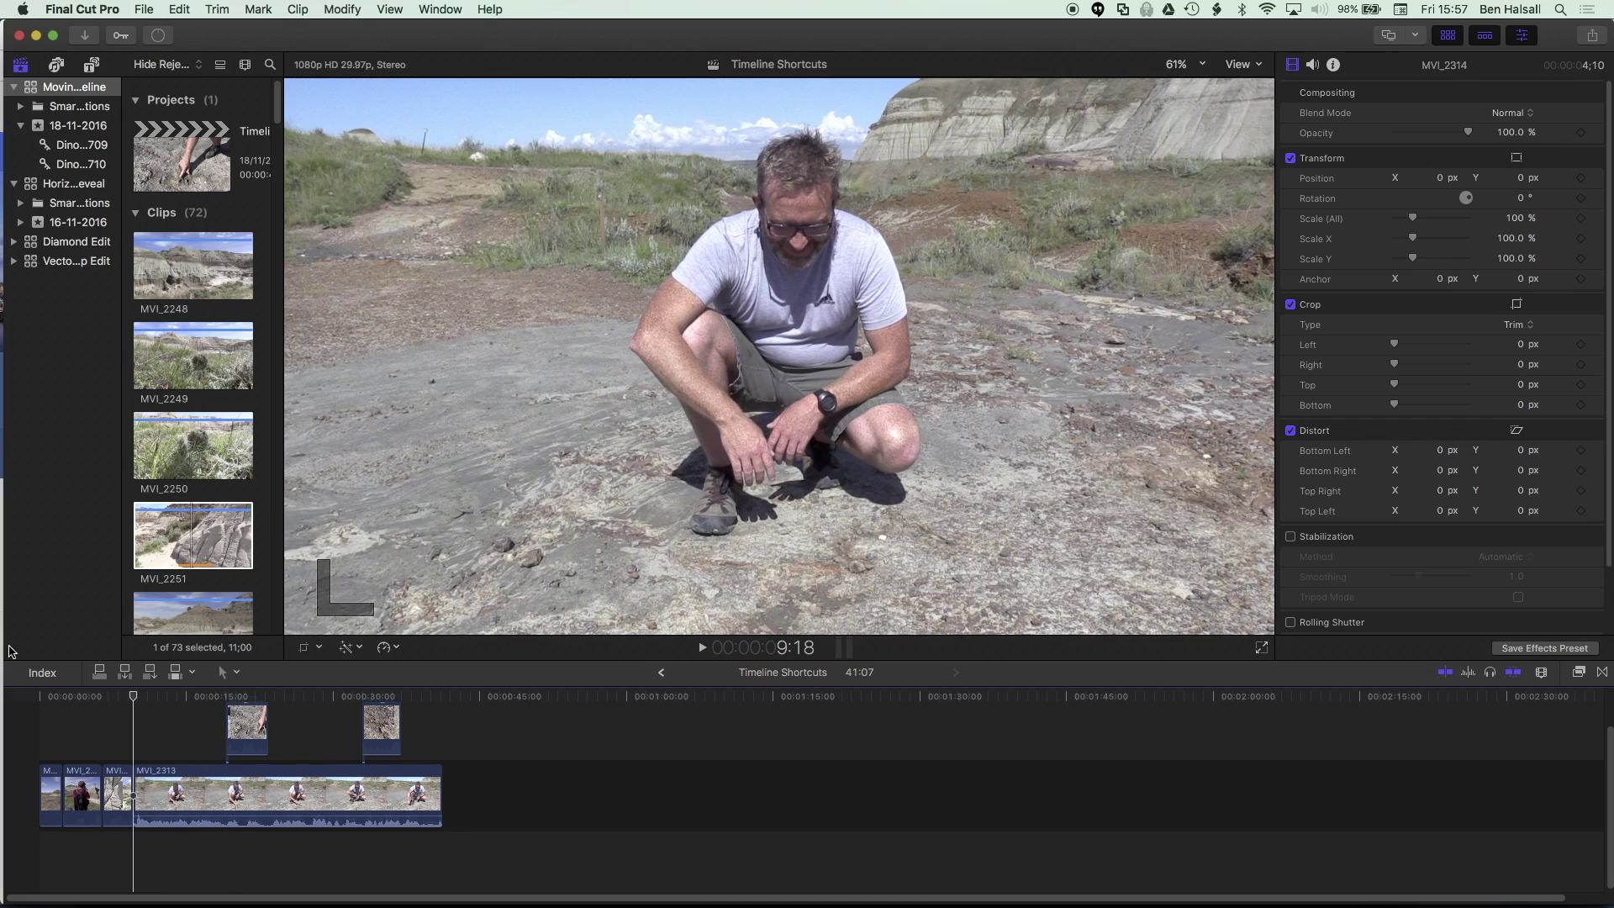
key(apostrophe)
key(semicolon)
- Play and pause from 9:18, then view the crouching-man clip at one-third speed forward and in reverse
key(space)
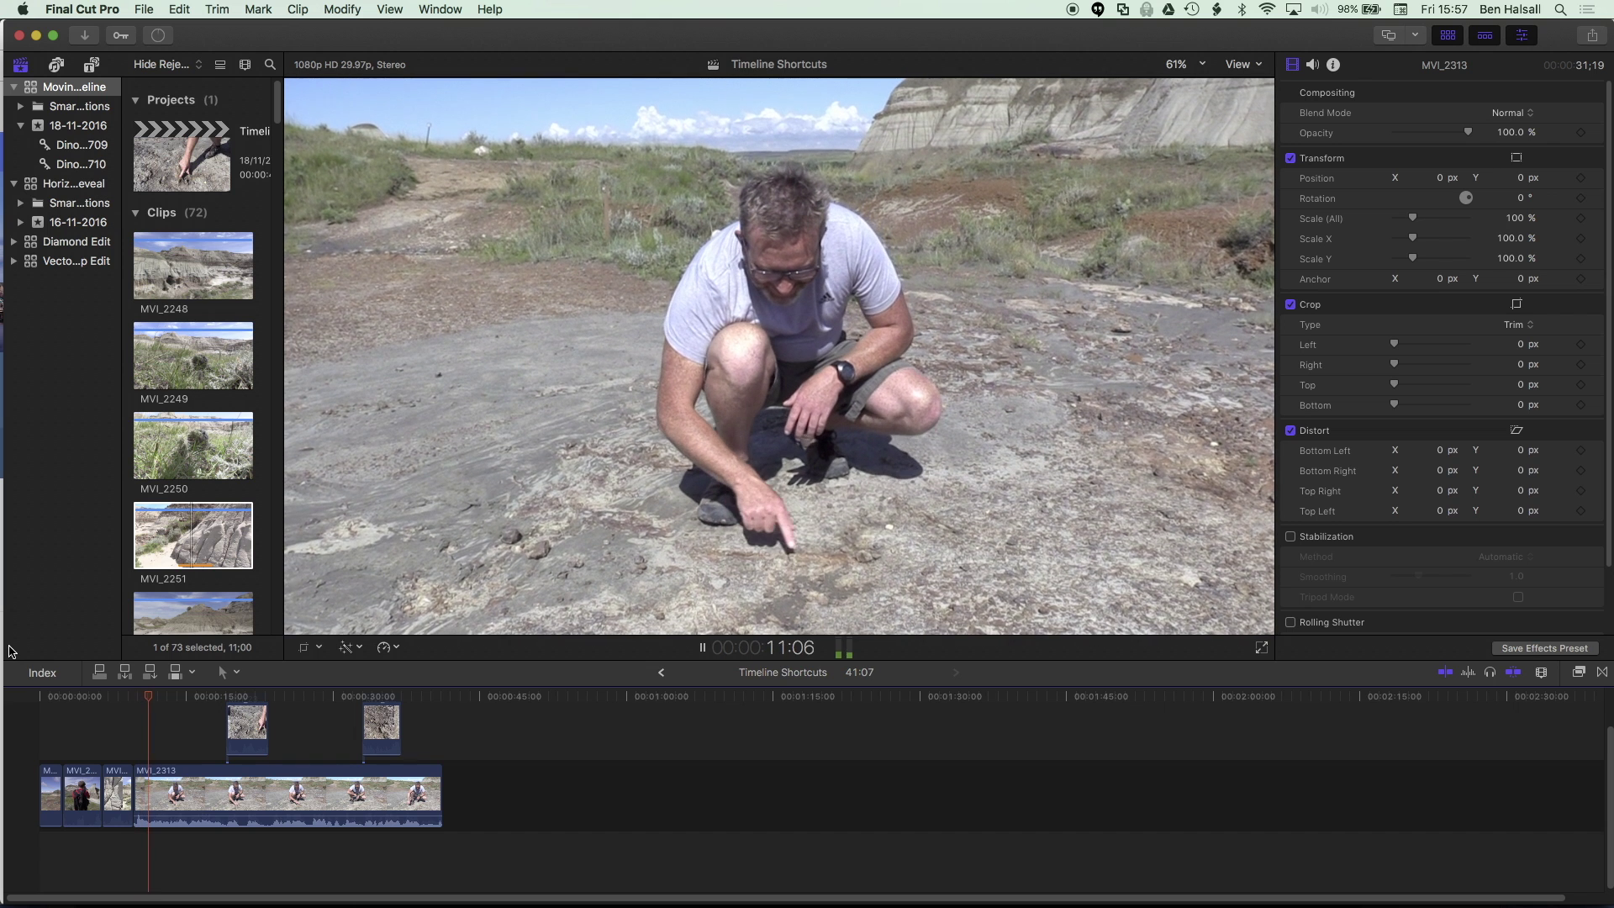
key(space)
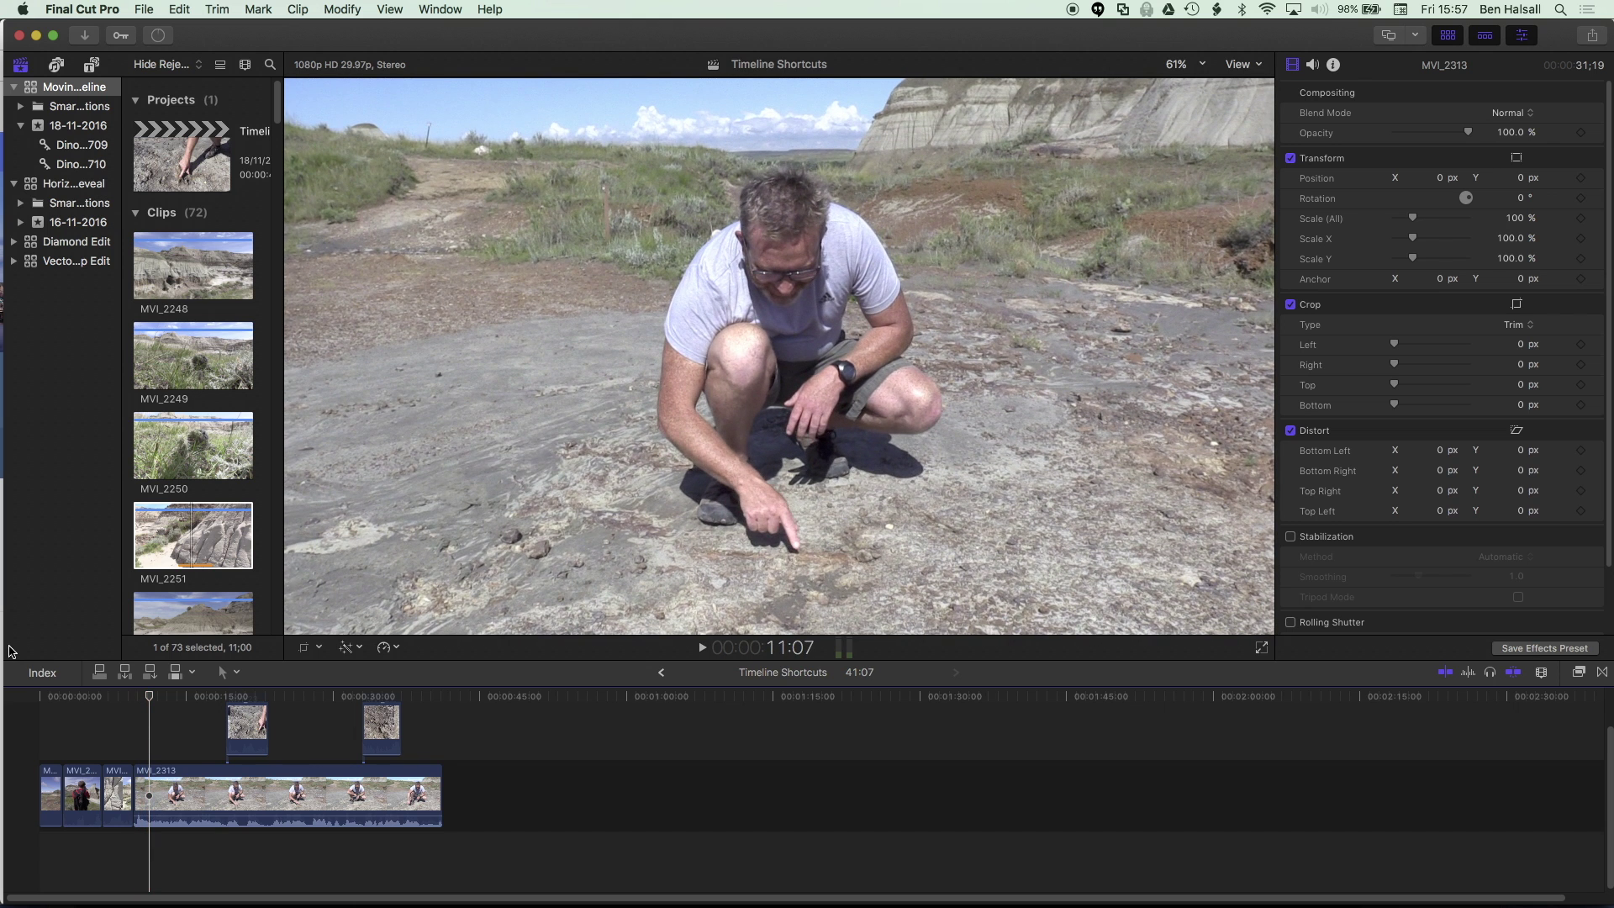
key(k+l)
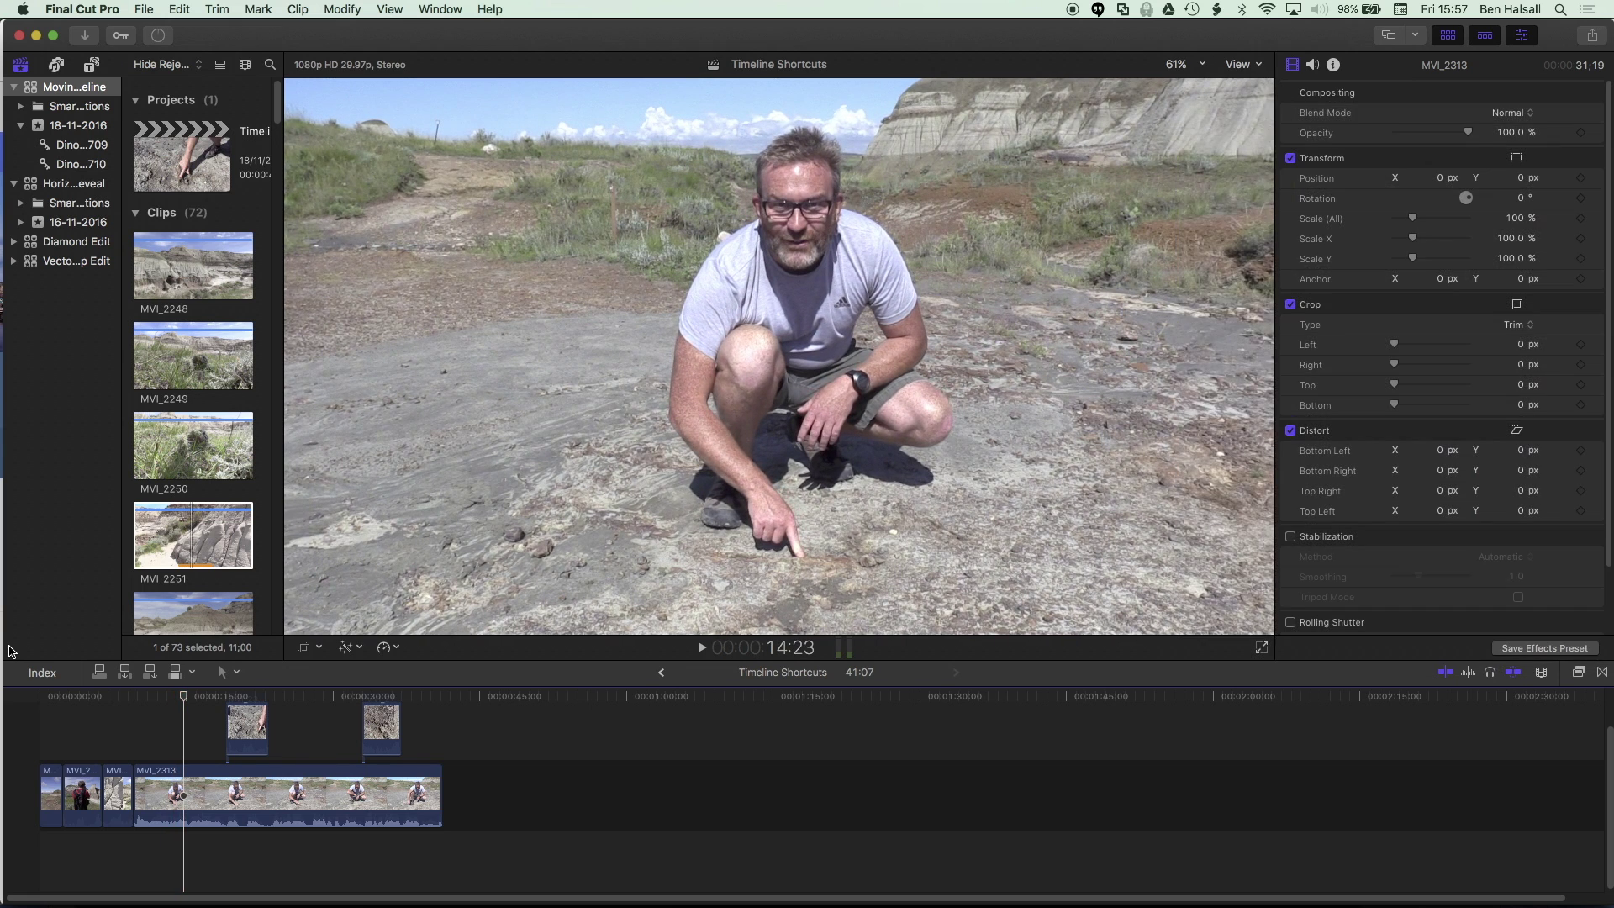
key(k+j)
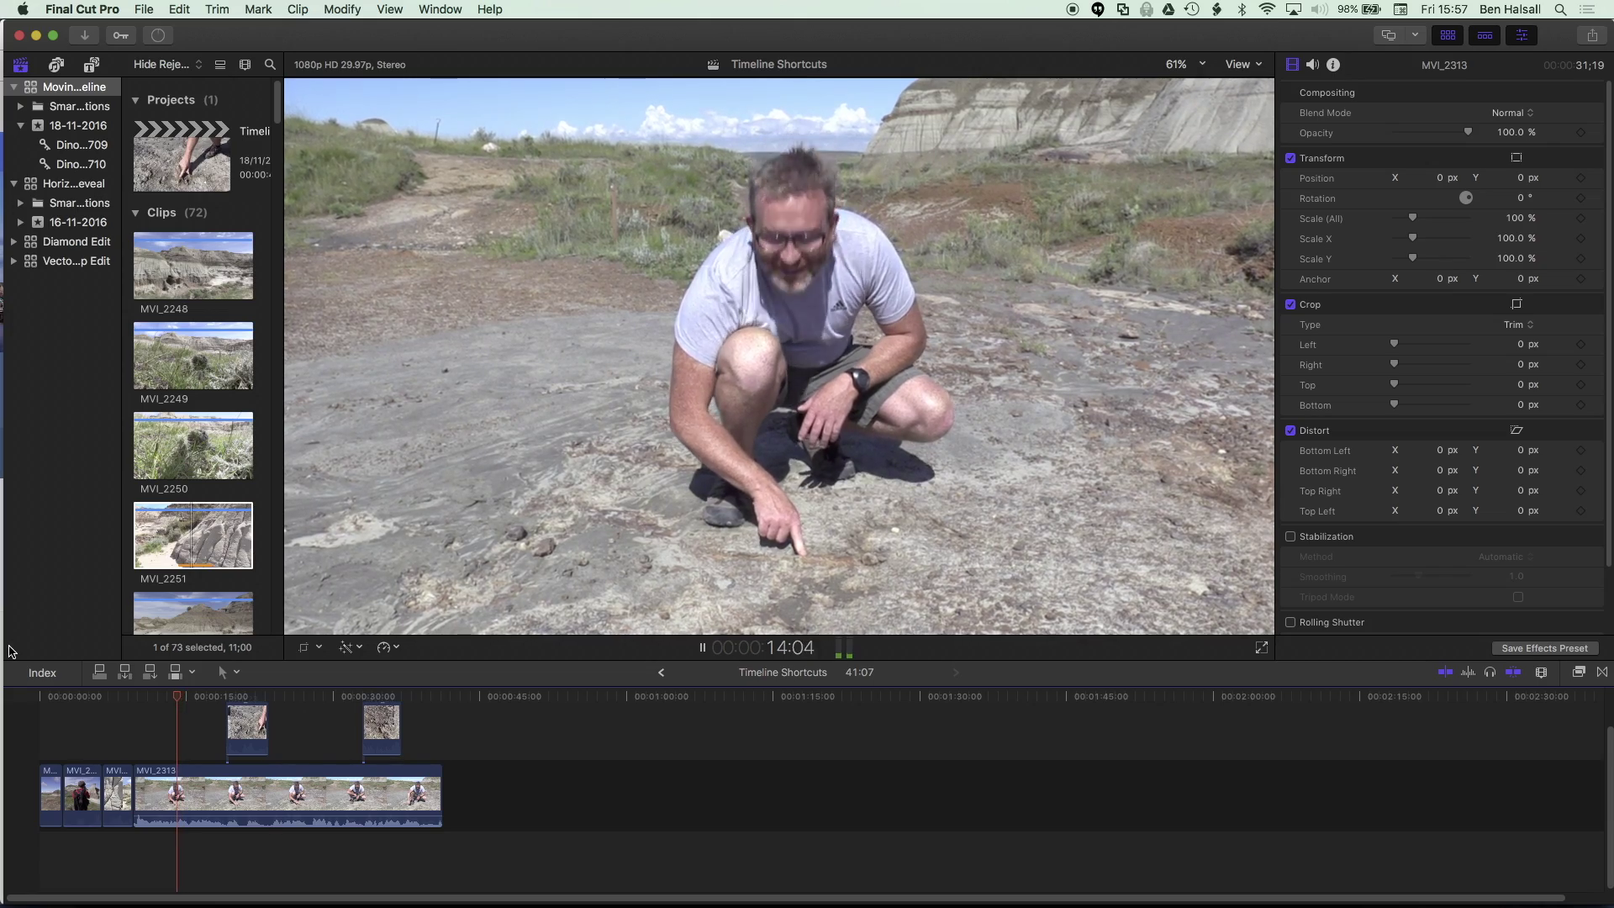
key(k)
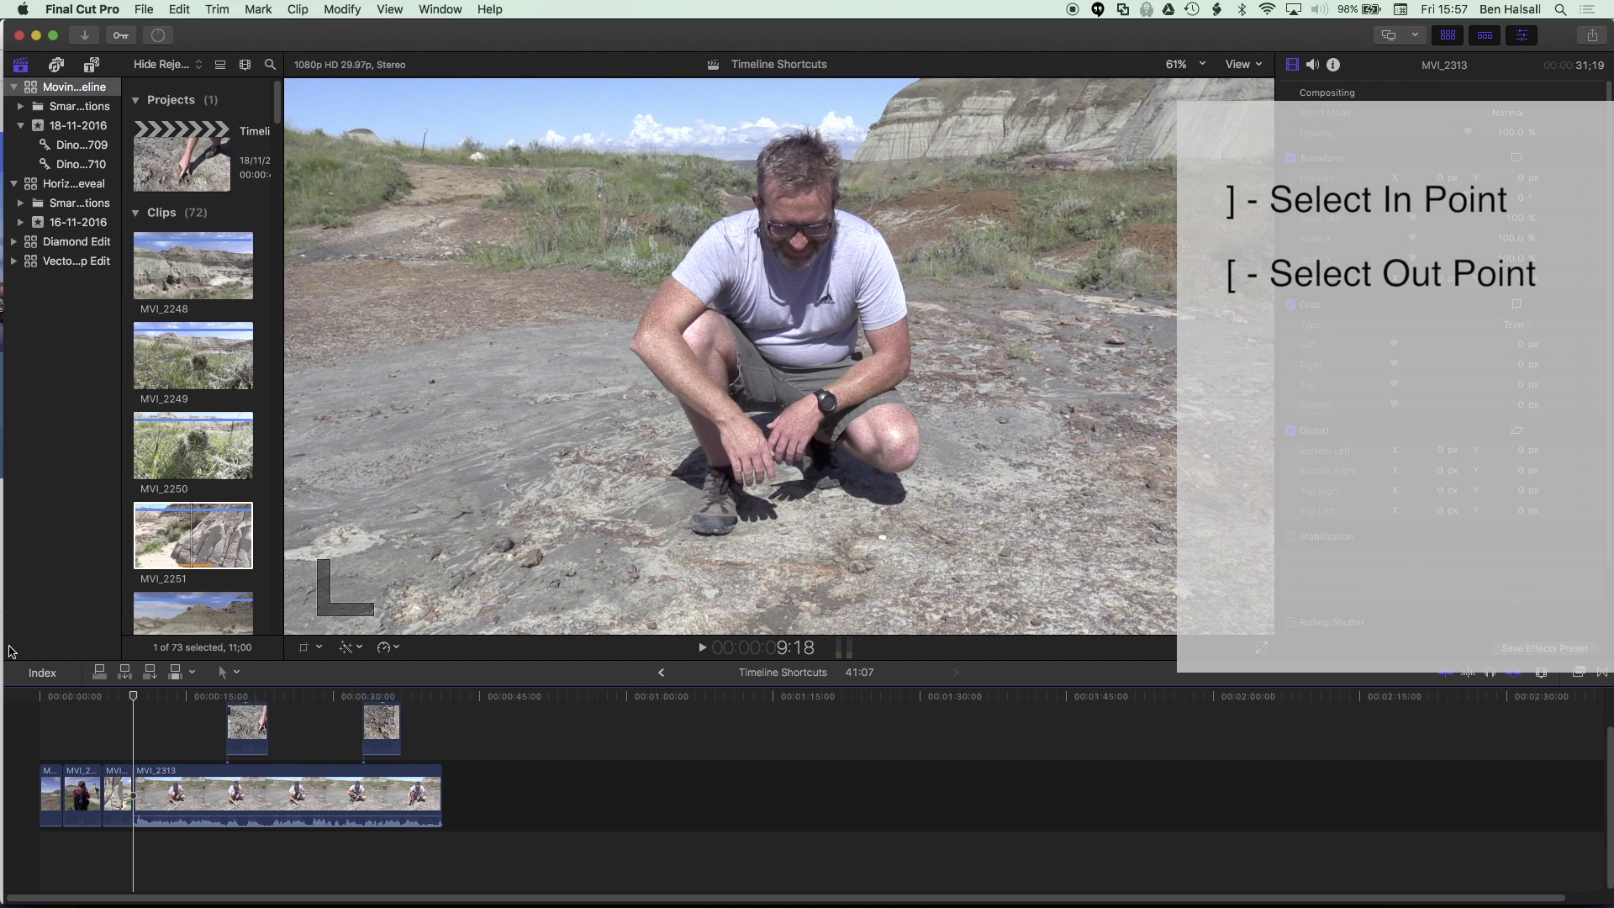
- Switch between MVI_2313's incoming edge and MVI_2251's outgoing edge, then trim MVI_2251's end three frames
key(bracketright)
key(bracketleft)
key(bracketright)
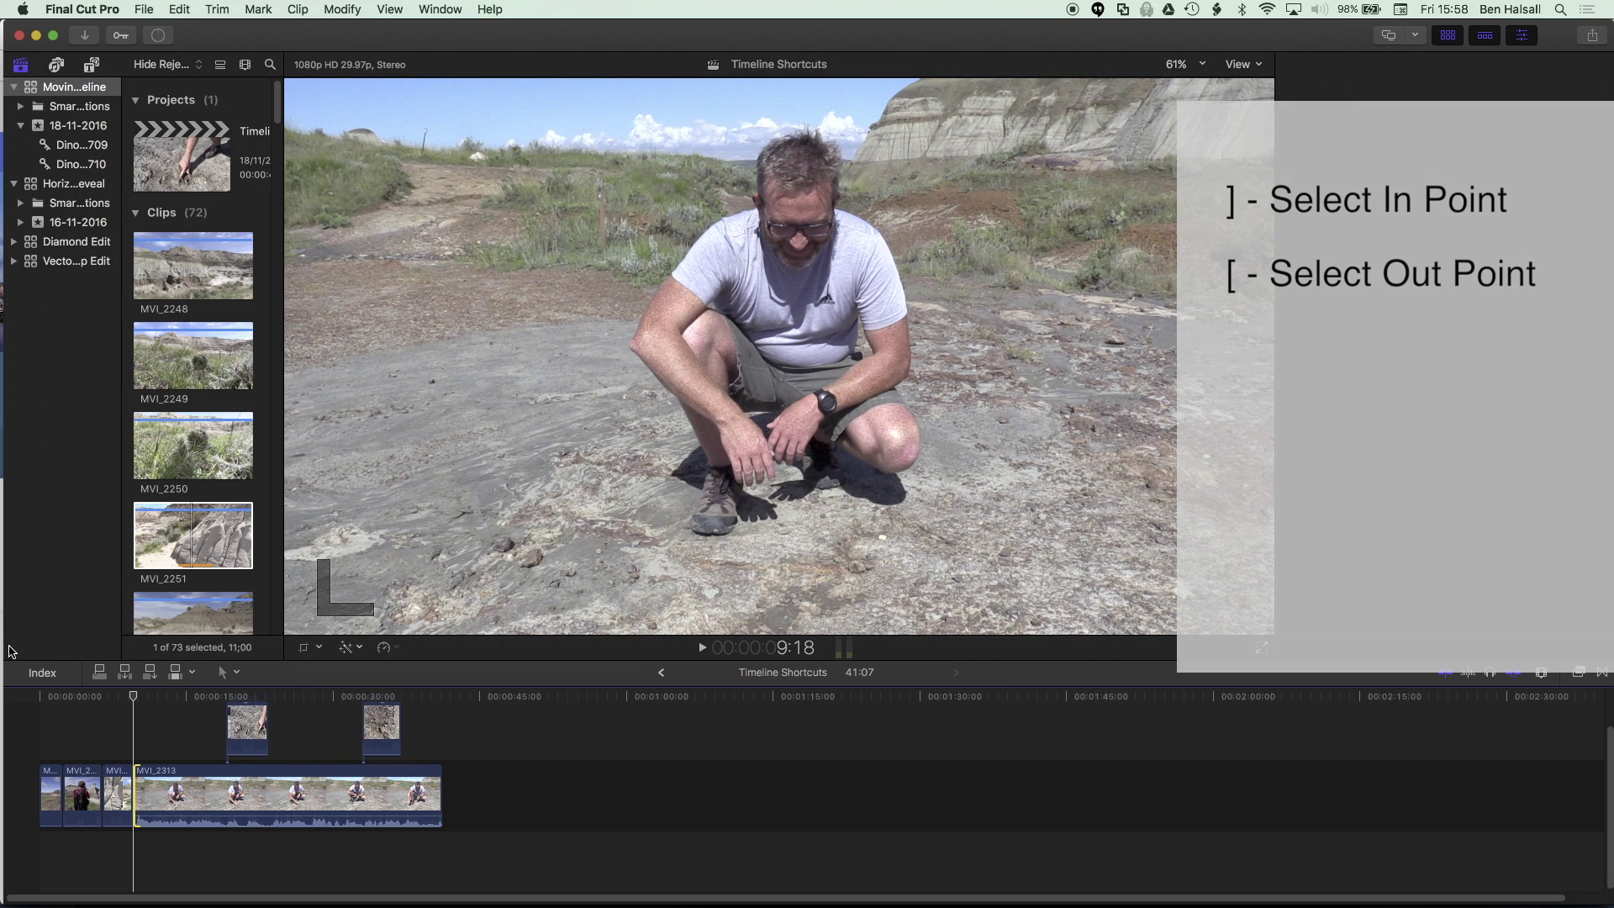
key(bracketleft)
key(bracketright)
key(bracketleft)
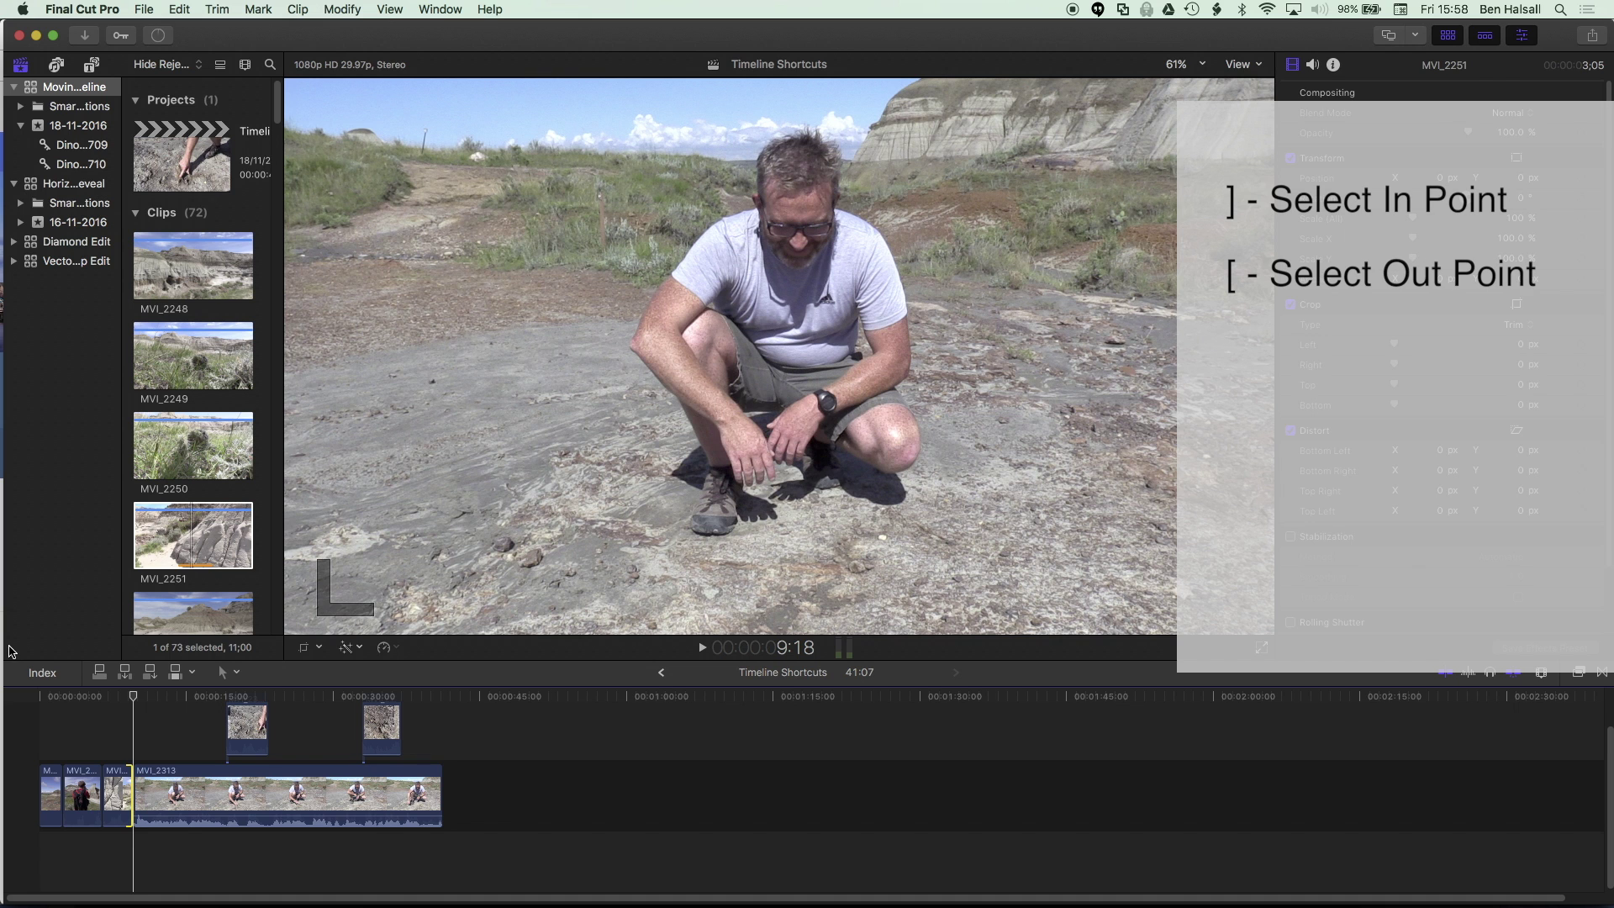
key(comma)
key(comma)
key(comma)
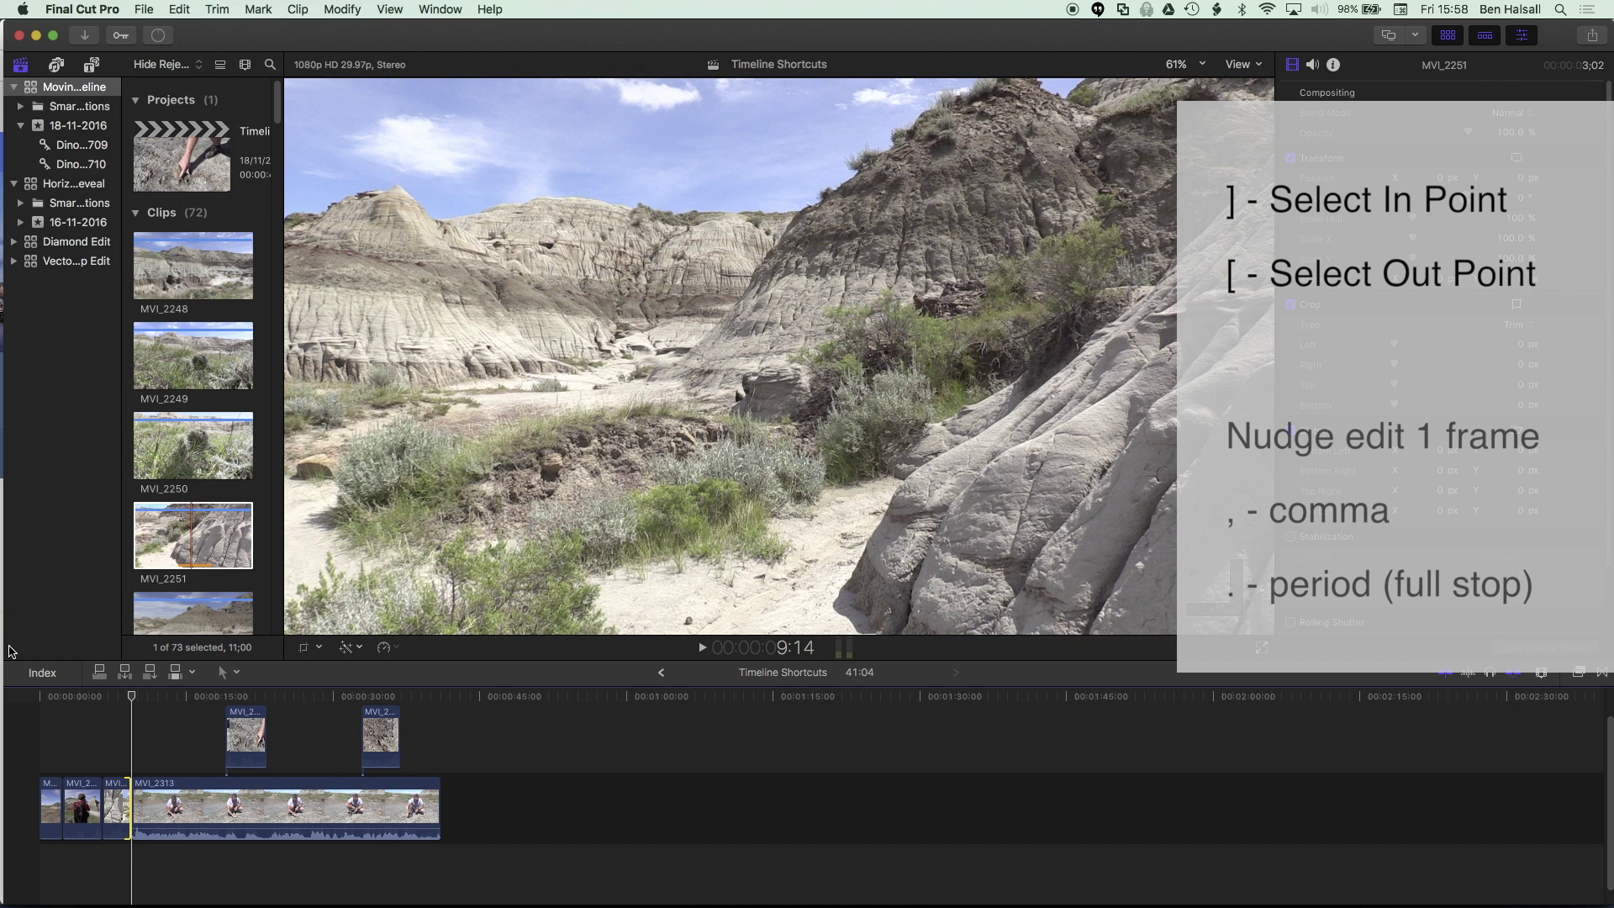
- Zoom into the timeline and nudge the MVI_2251/MVI_2313 cut earlier, then six frames later
key(comma)
key(comma)
key(comma)
key(comma)
key(comma)
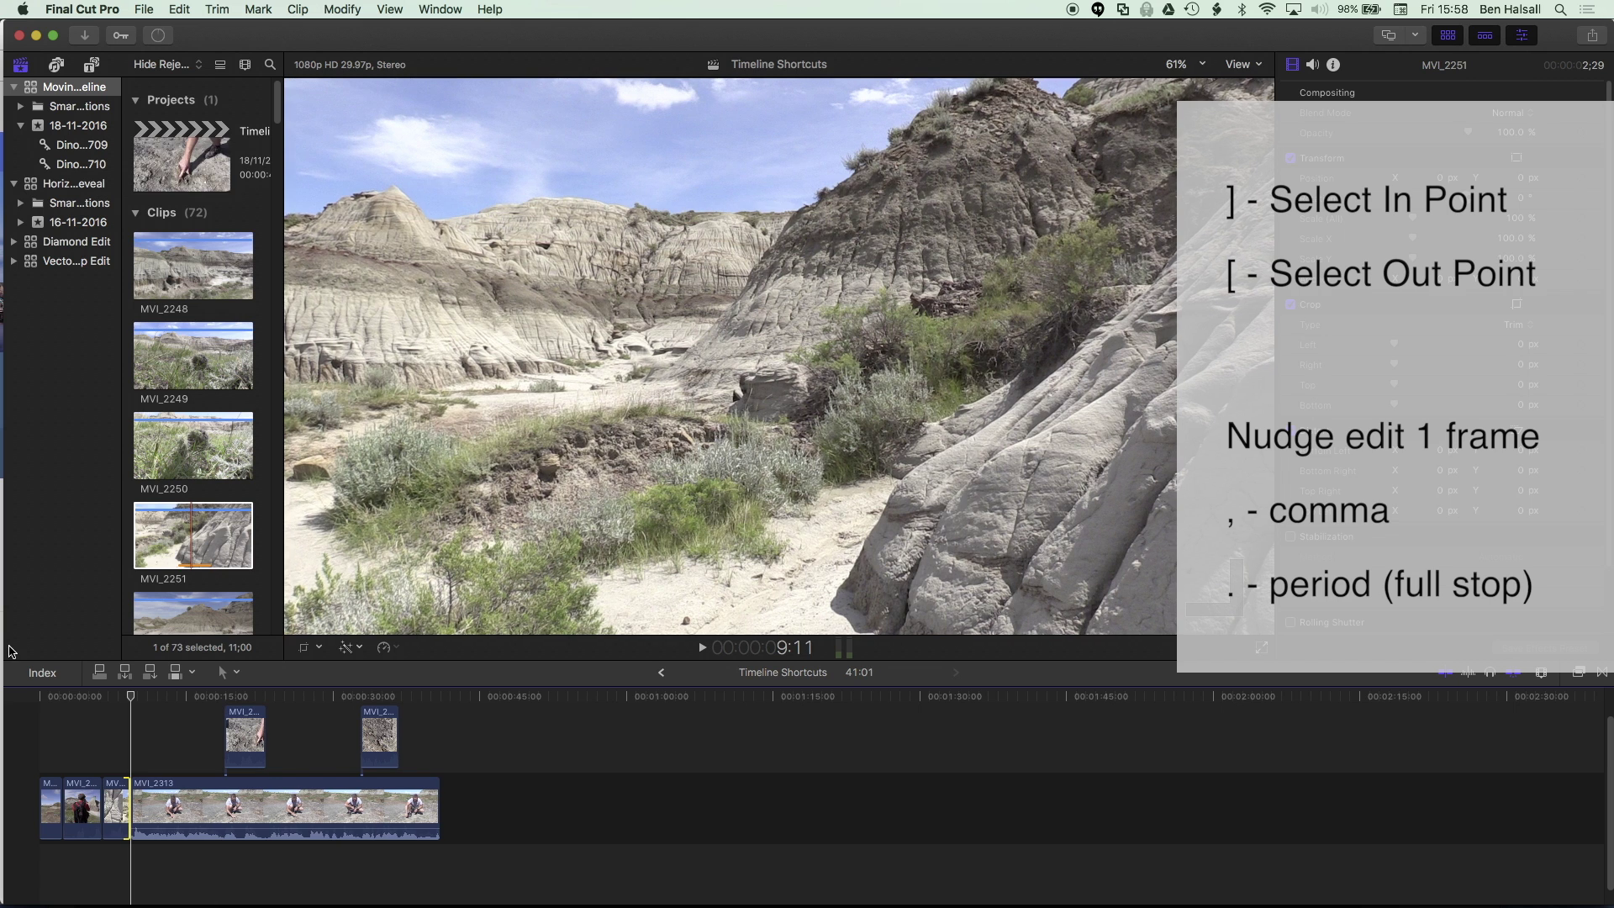
key(comma)
key(comma)
key(comma)
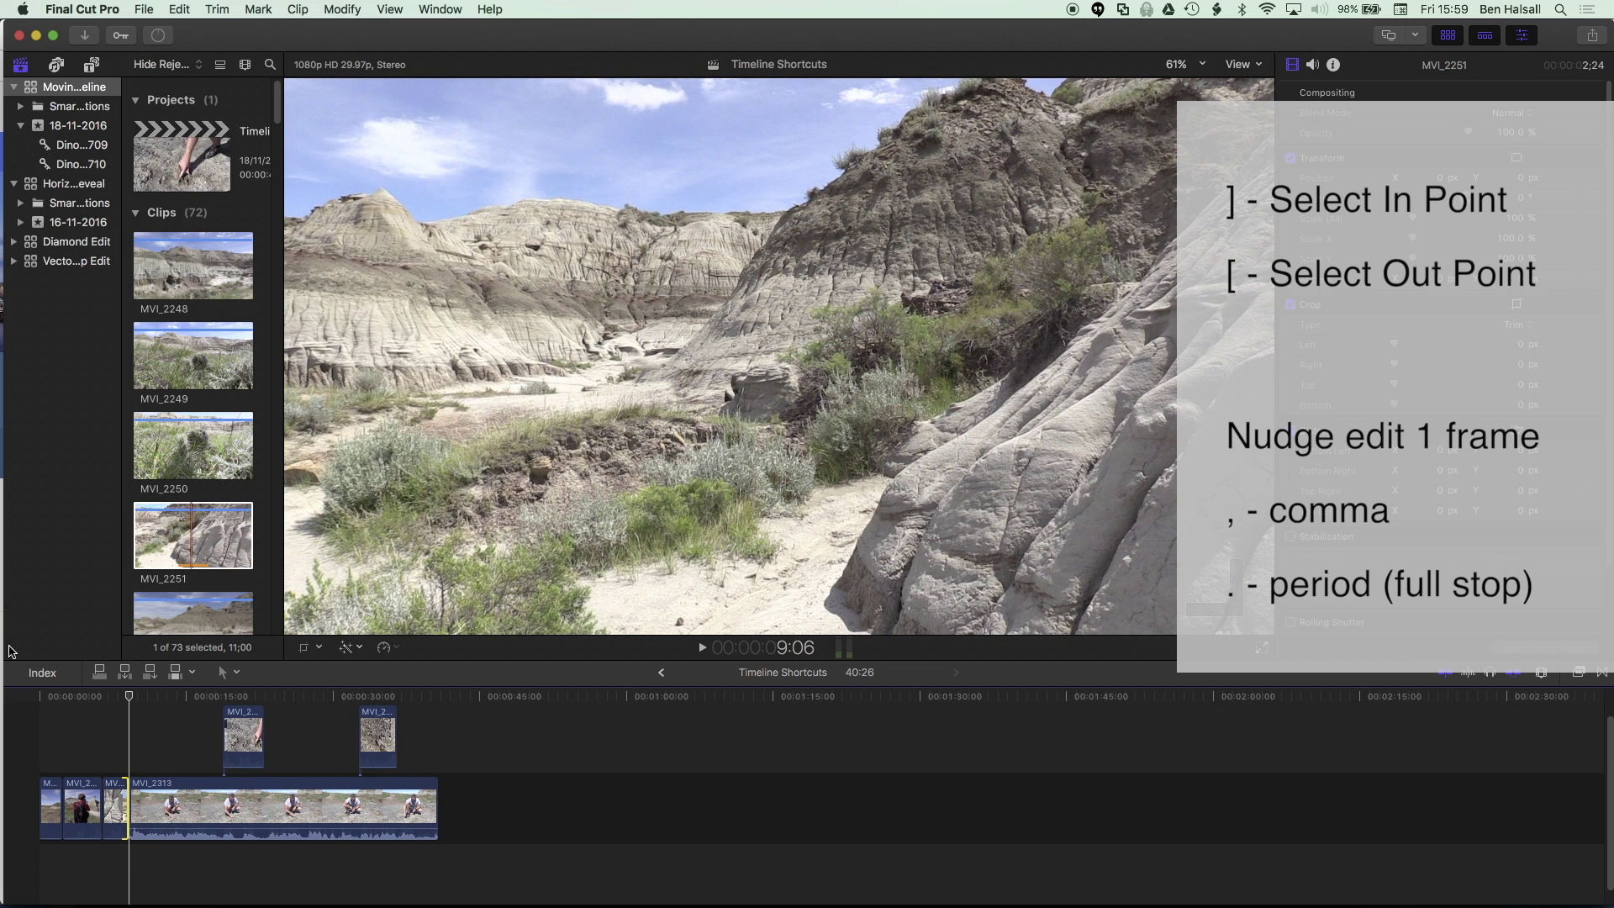
key(super+equal)
key(super+equal)
key(super+equal)
key(super+equal)
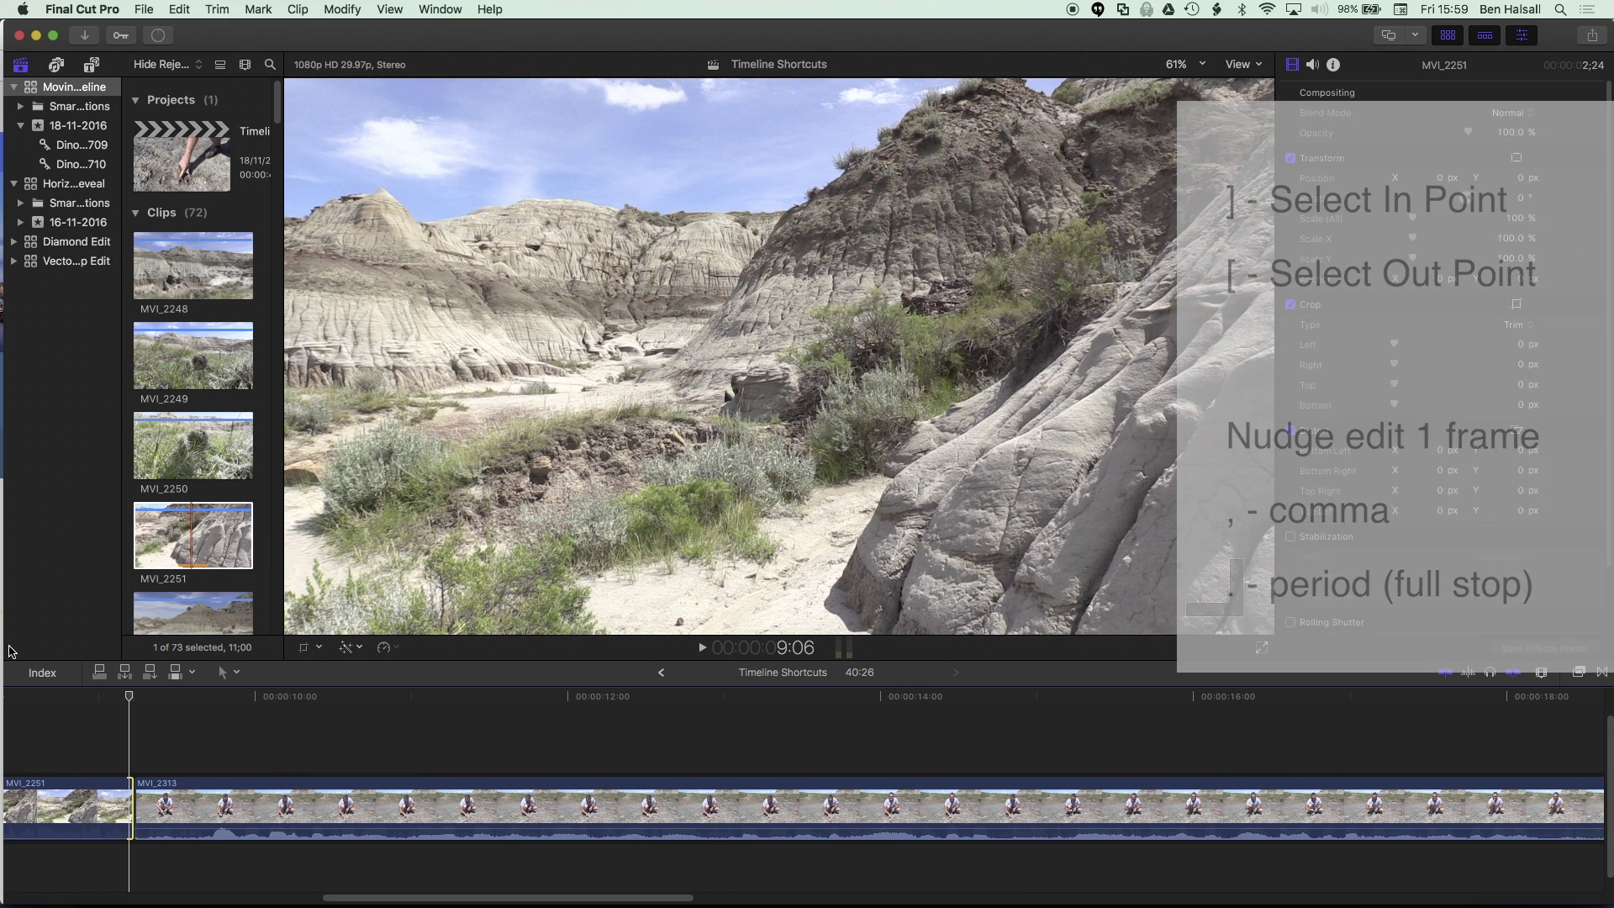
key(comma)
key(comma)
key(comma)
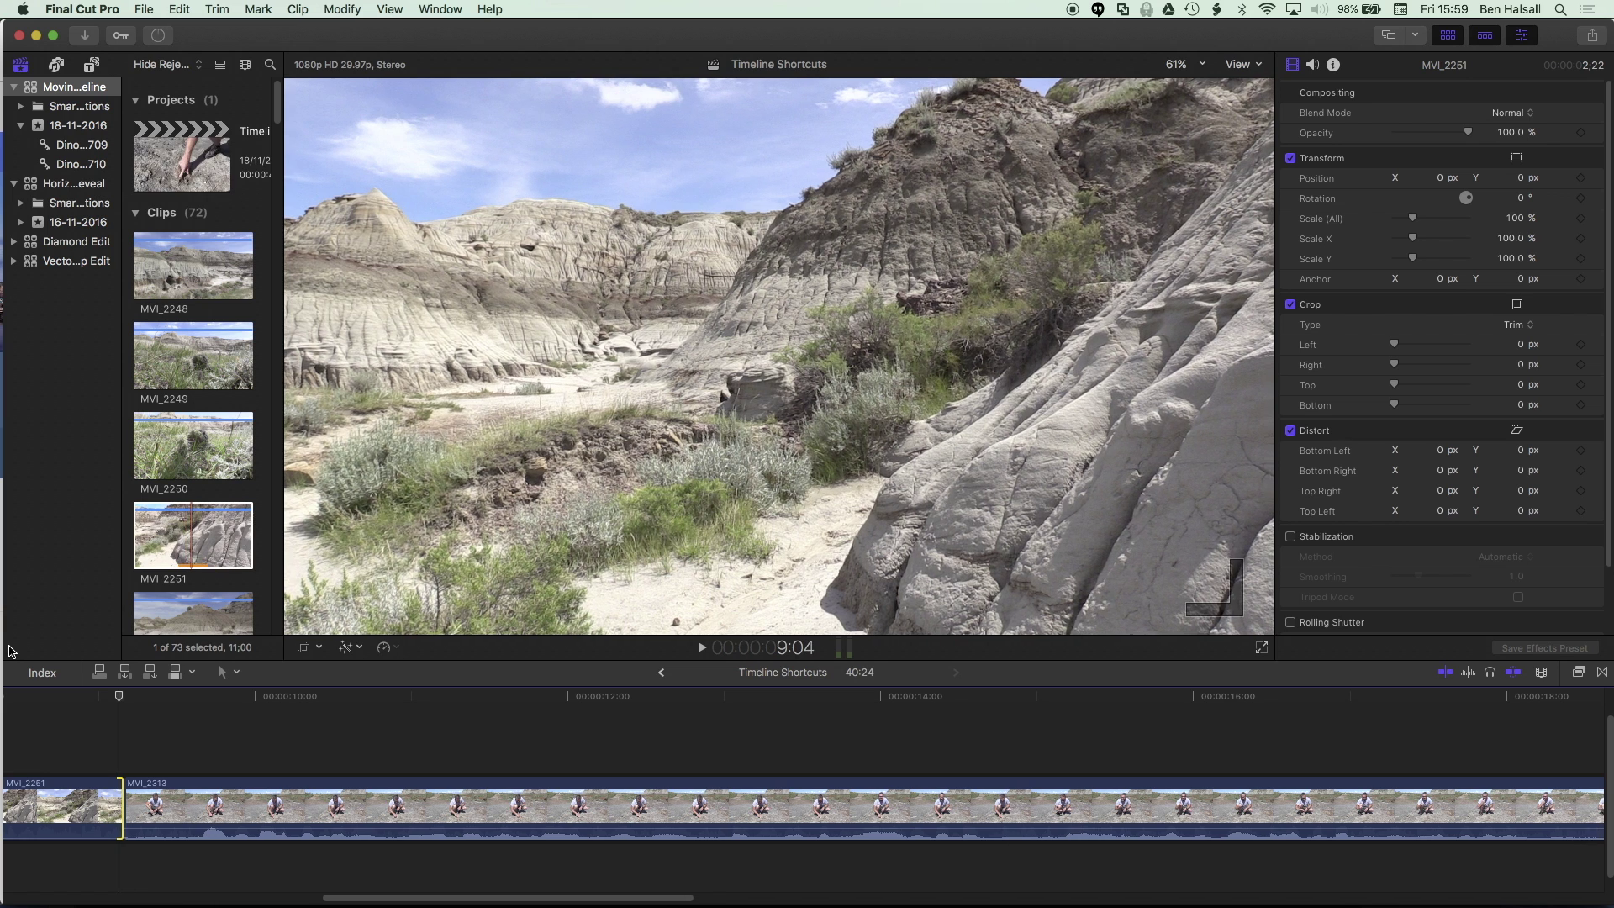
key(comma)
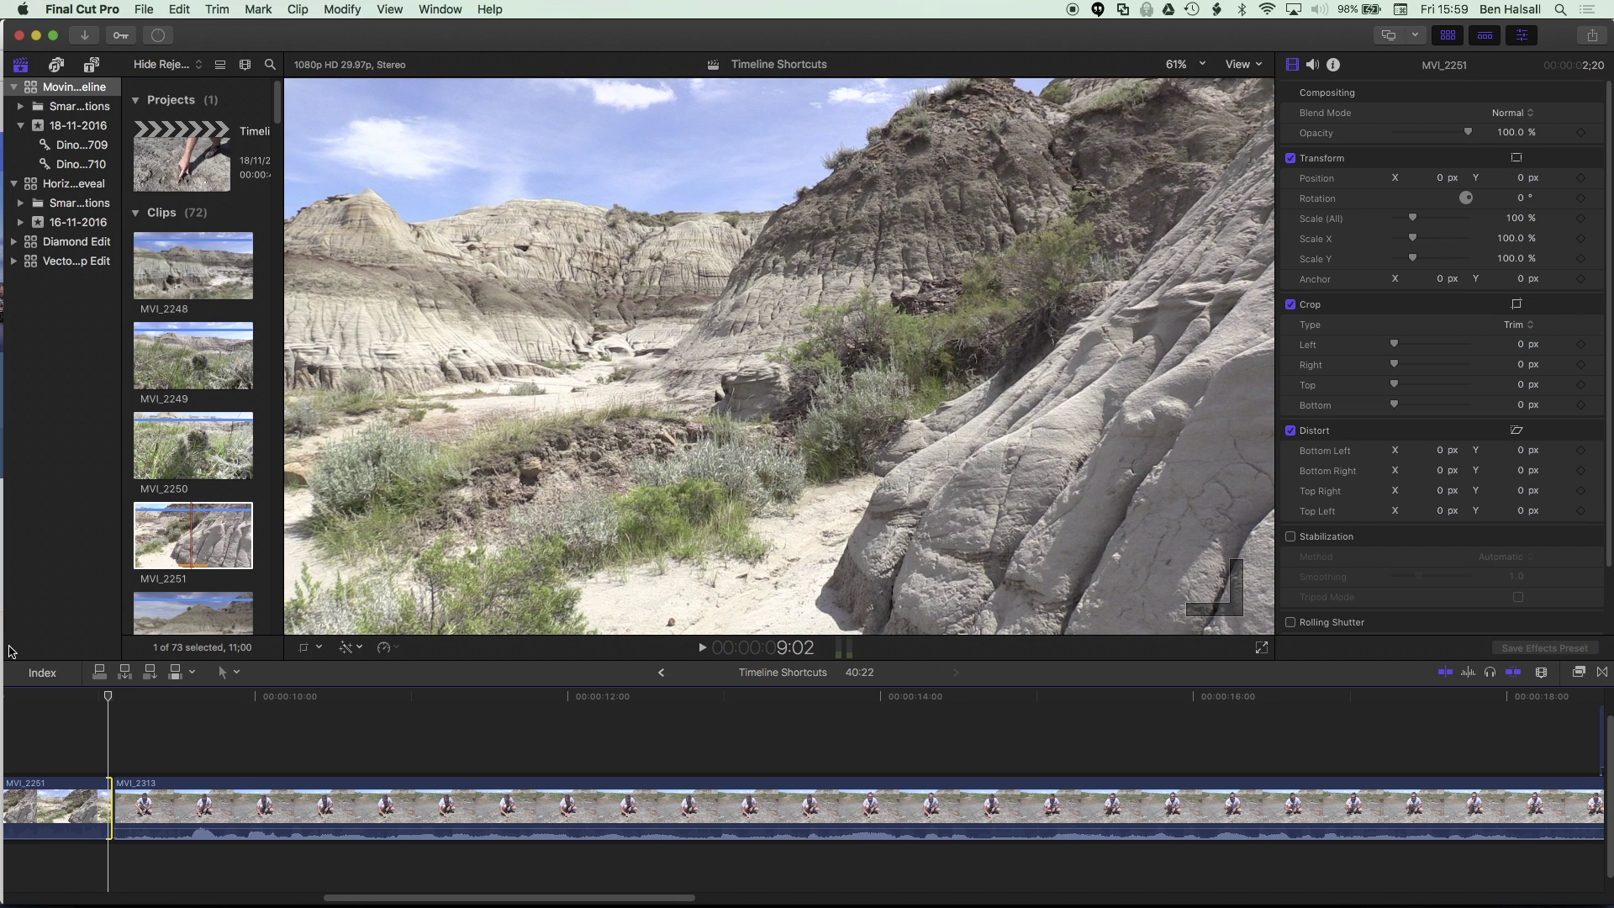
key(period)
key(period)
key(period)
key(period)
key(period)
key(period)
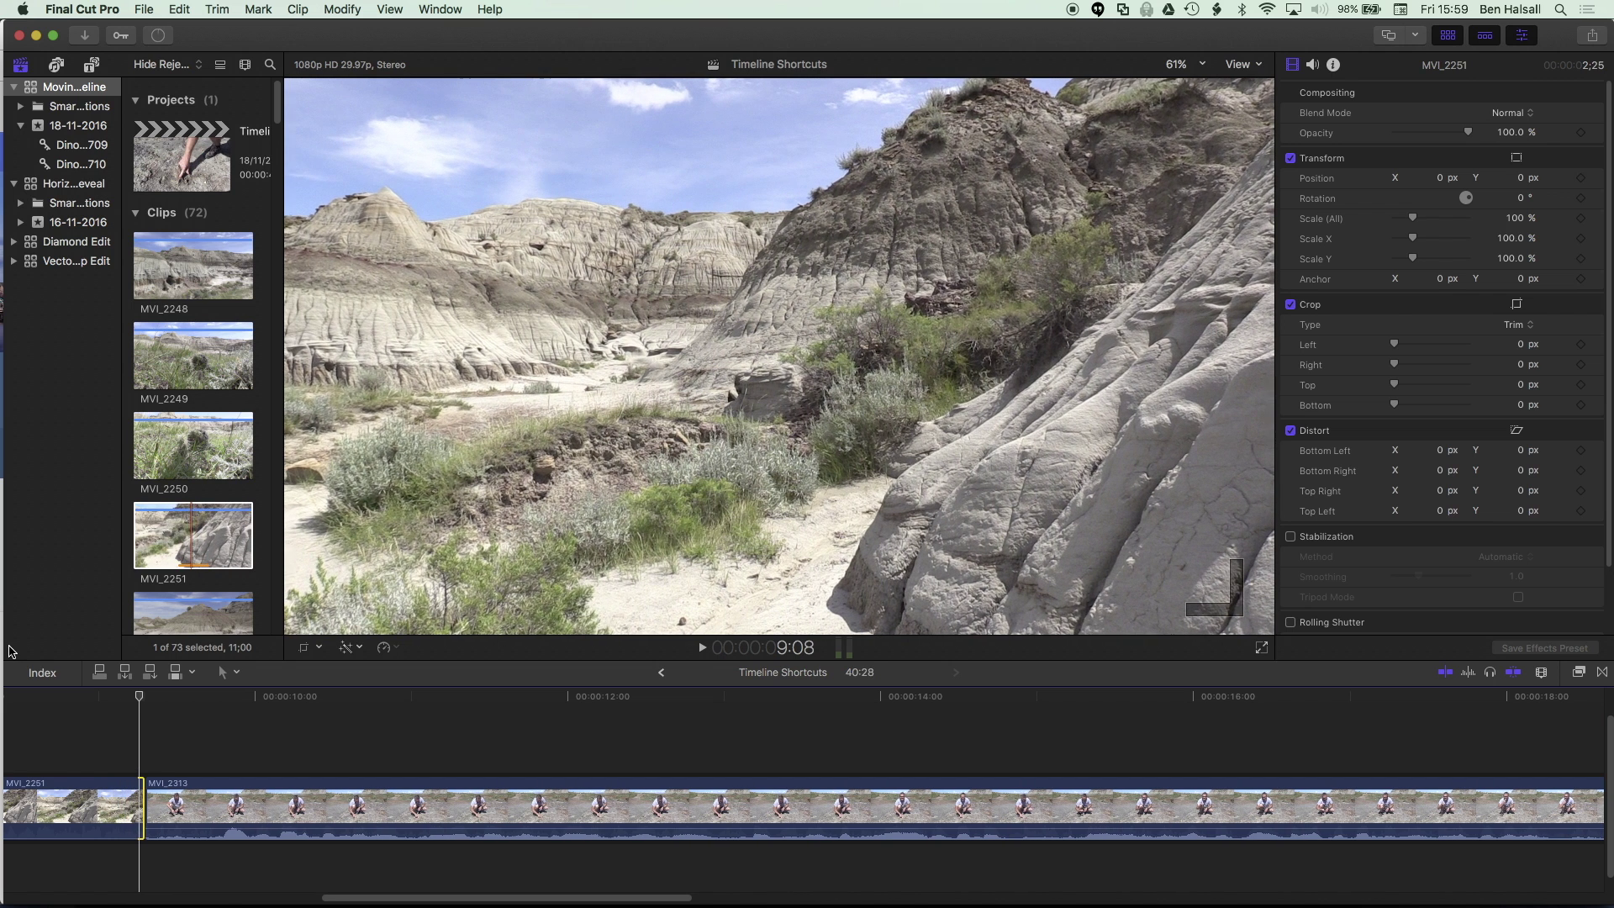
- Select MVI_2313's start edge and trim two frames off it, bringing the project to 40:25
key(bracketright)
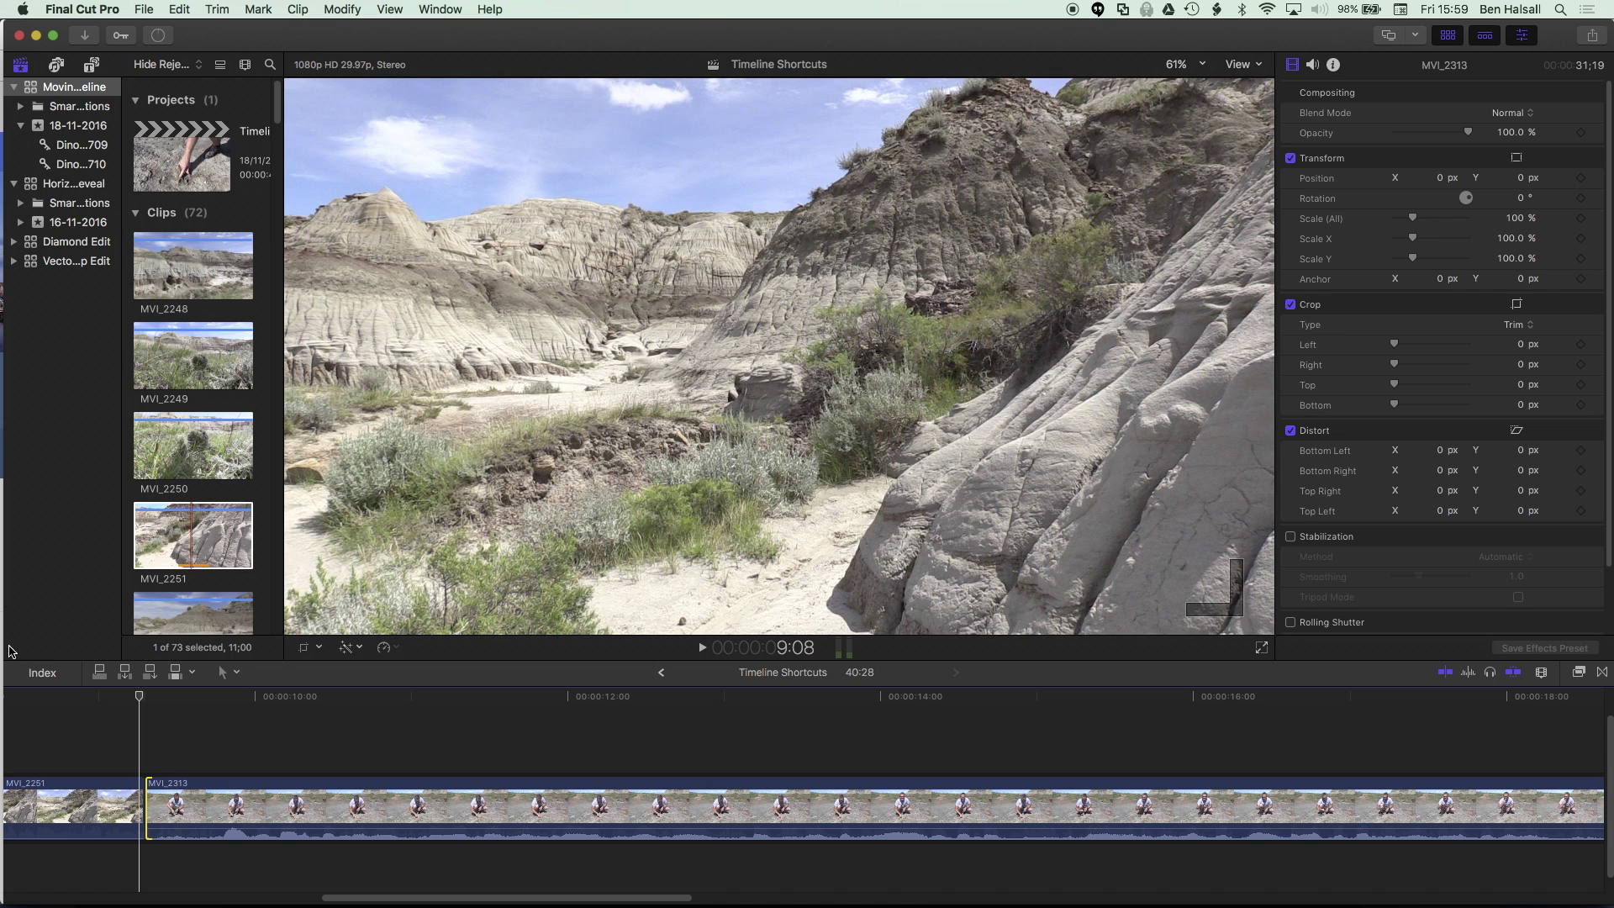
key(period)
key(period)
key(period)
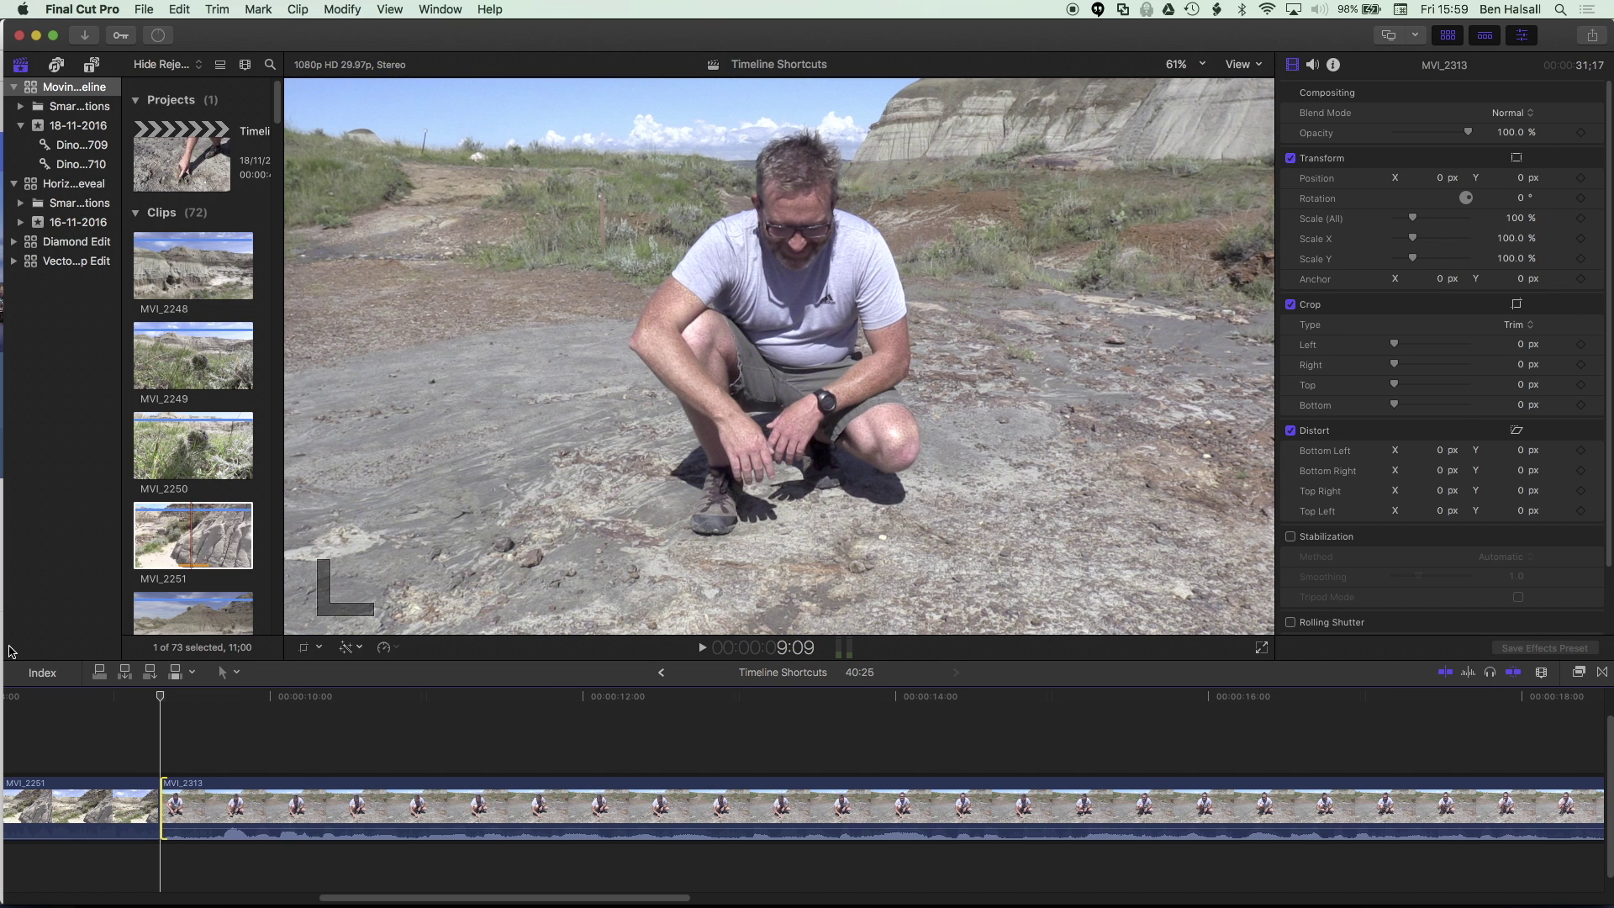
key(period)
- Extend MVI_2313's start back five frames to 31;20, then zoom out and play around the cut
key(comma)
key(comma)
key(comma)
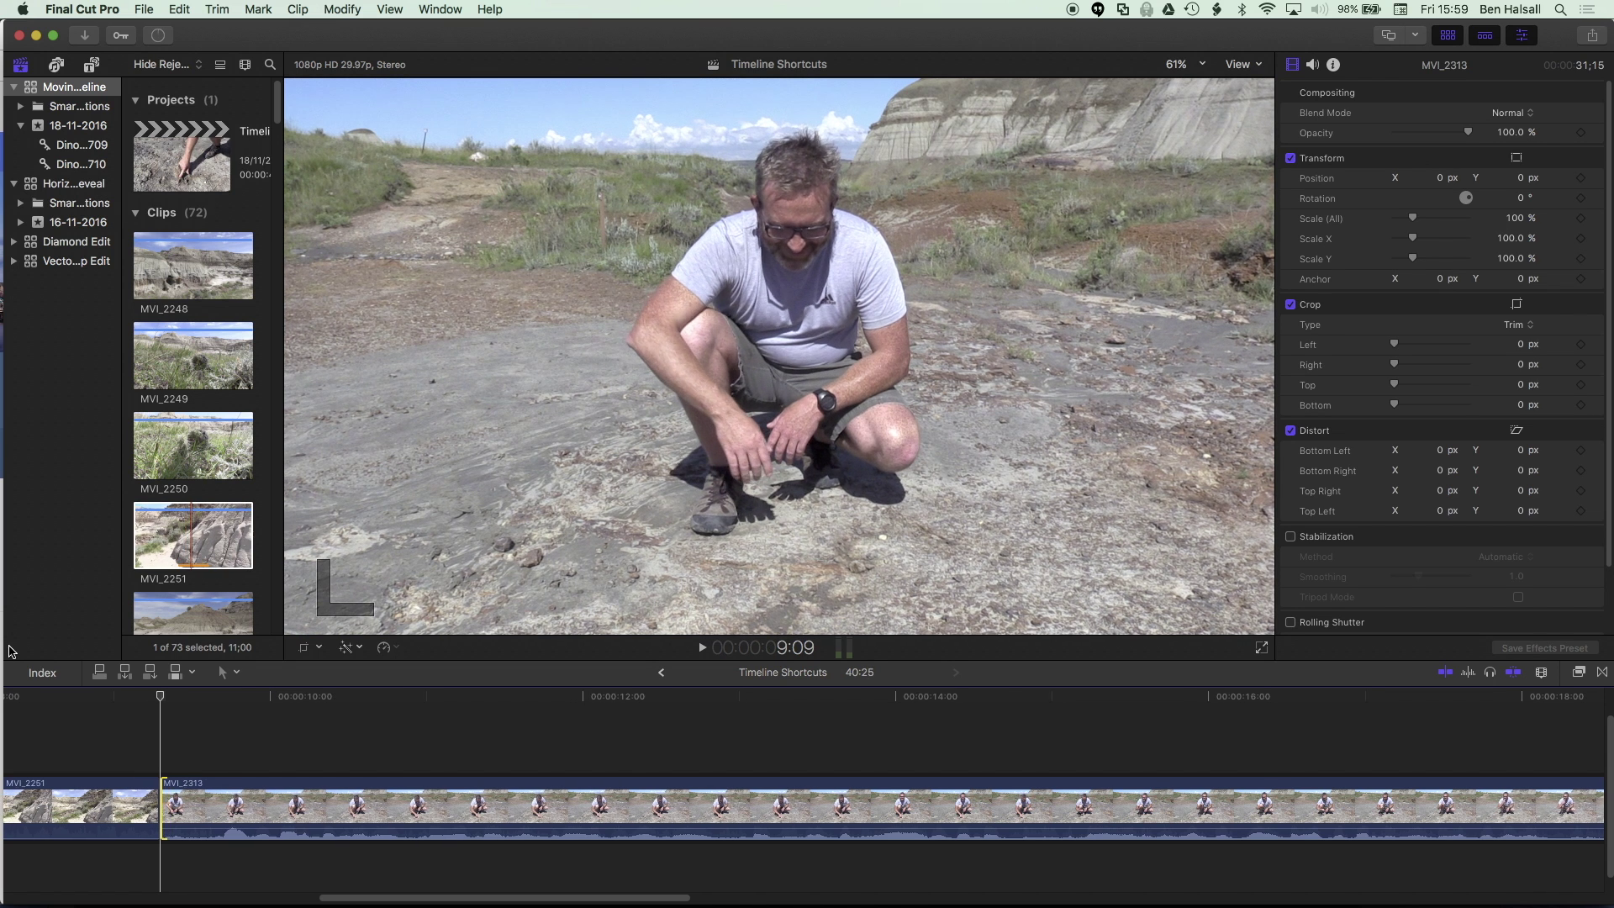
key(comma)
key(comma)
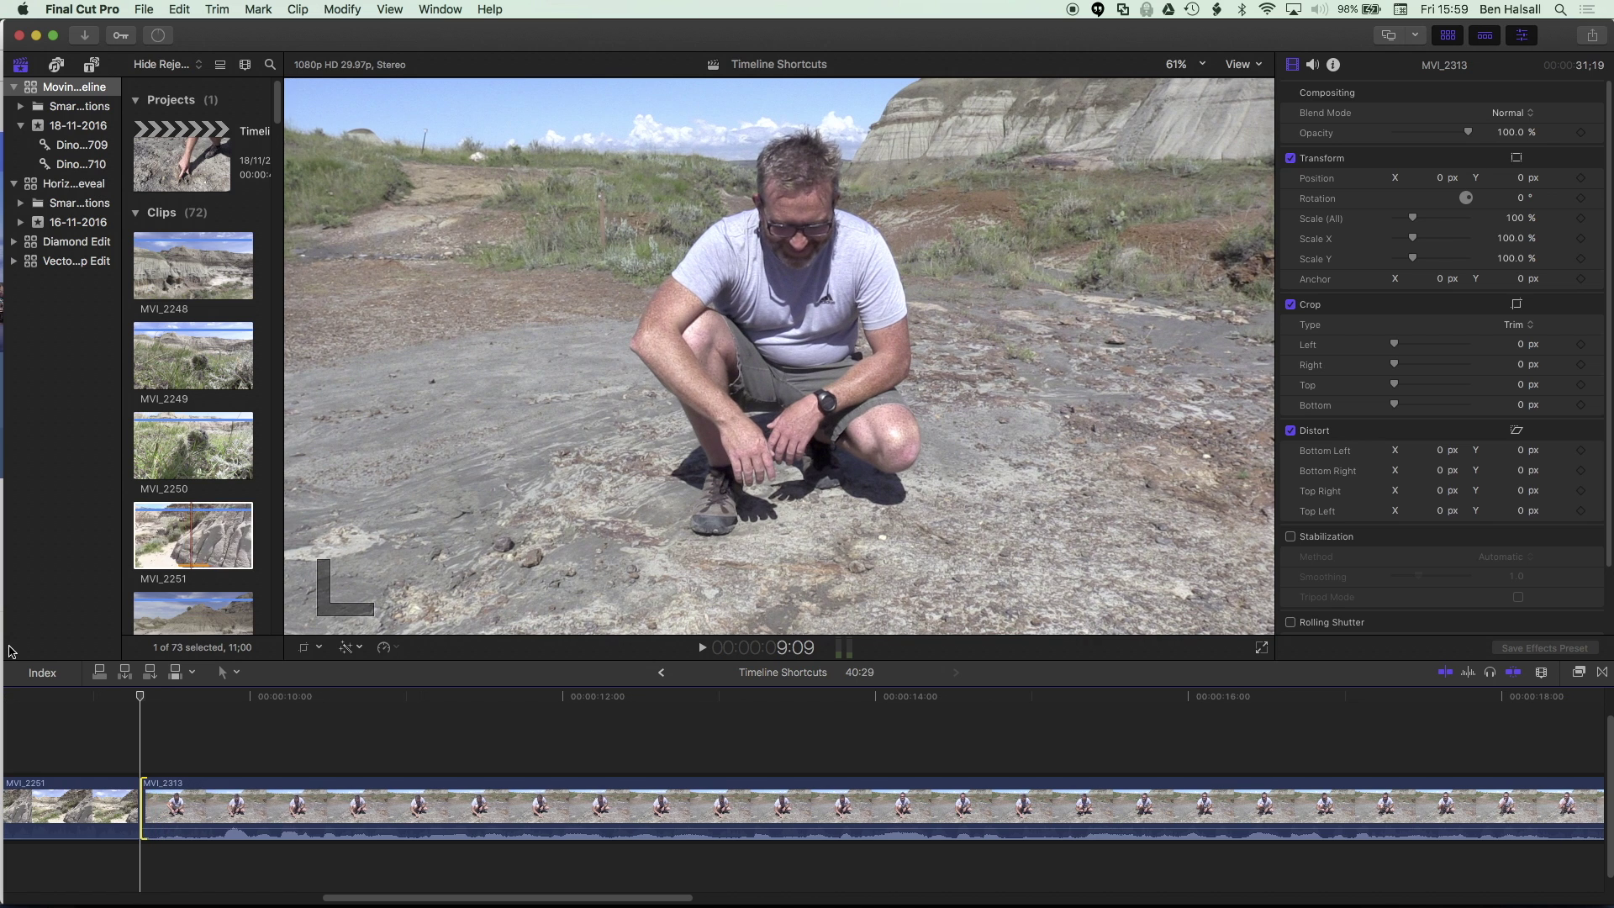
key(l)
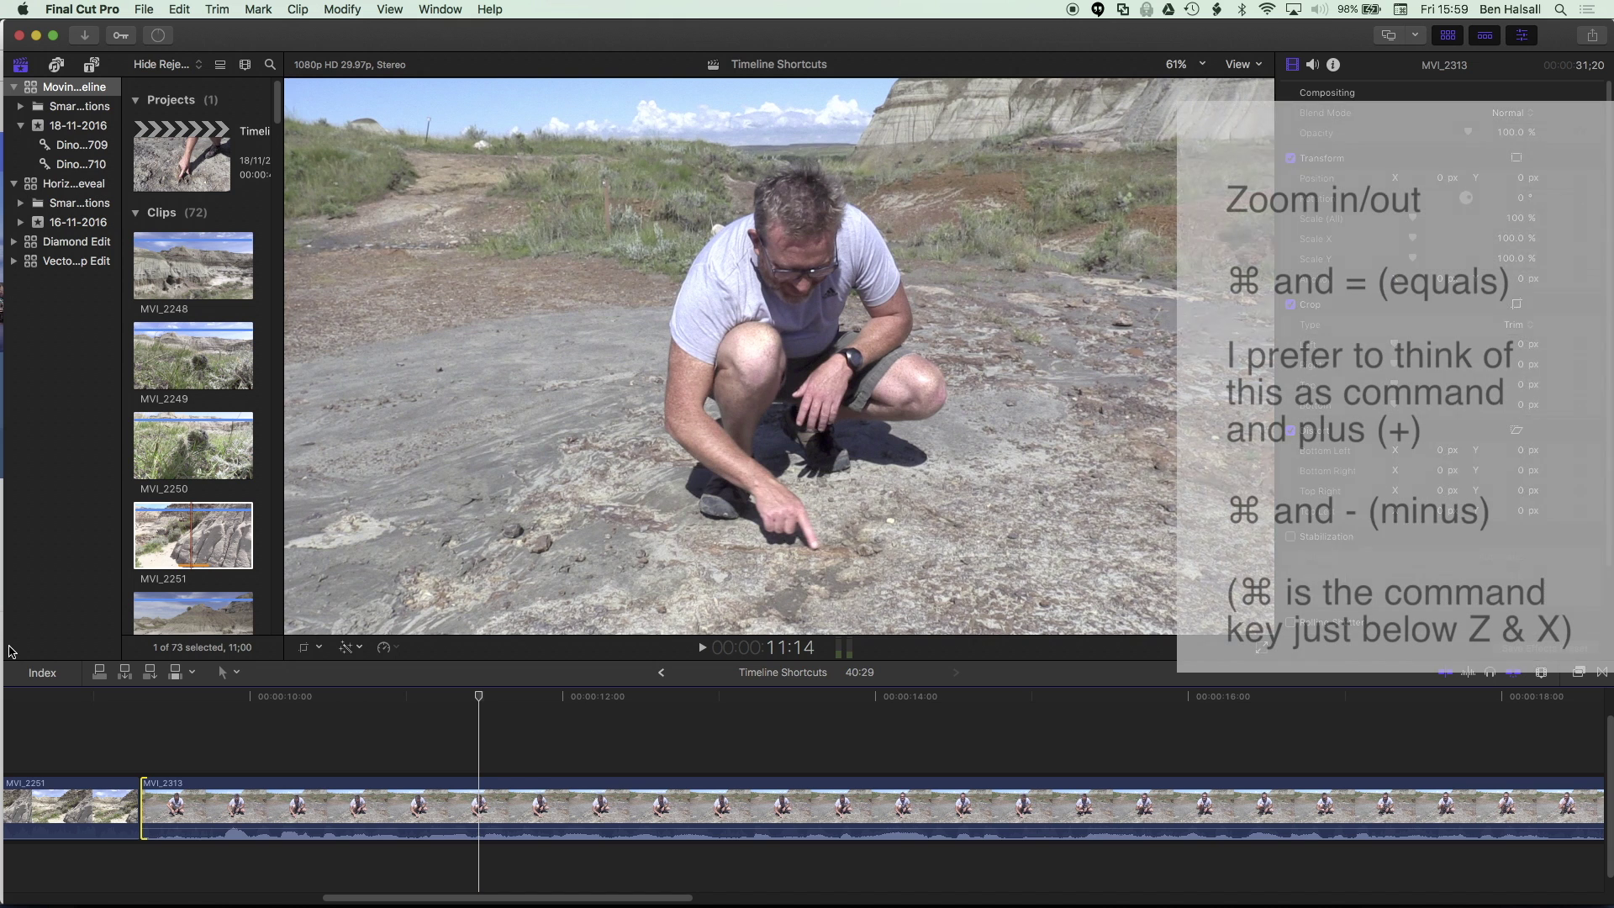
key(super+minus)
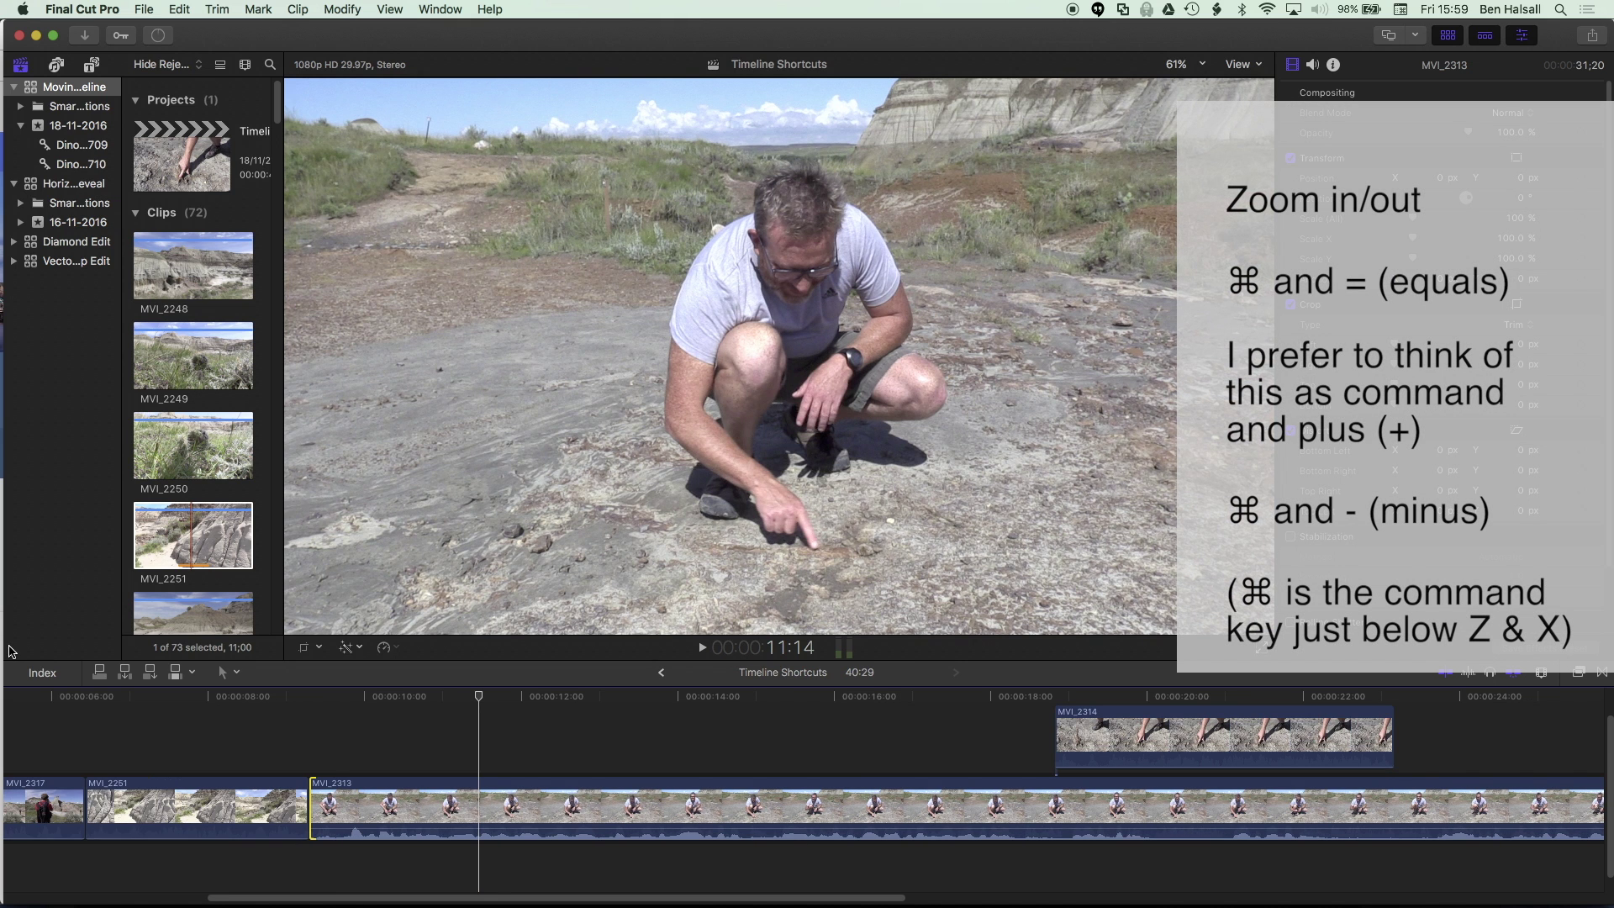
key(l)
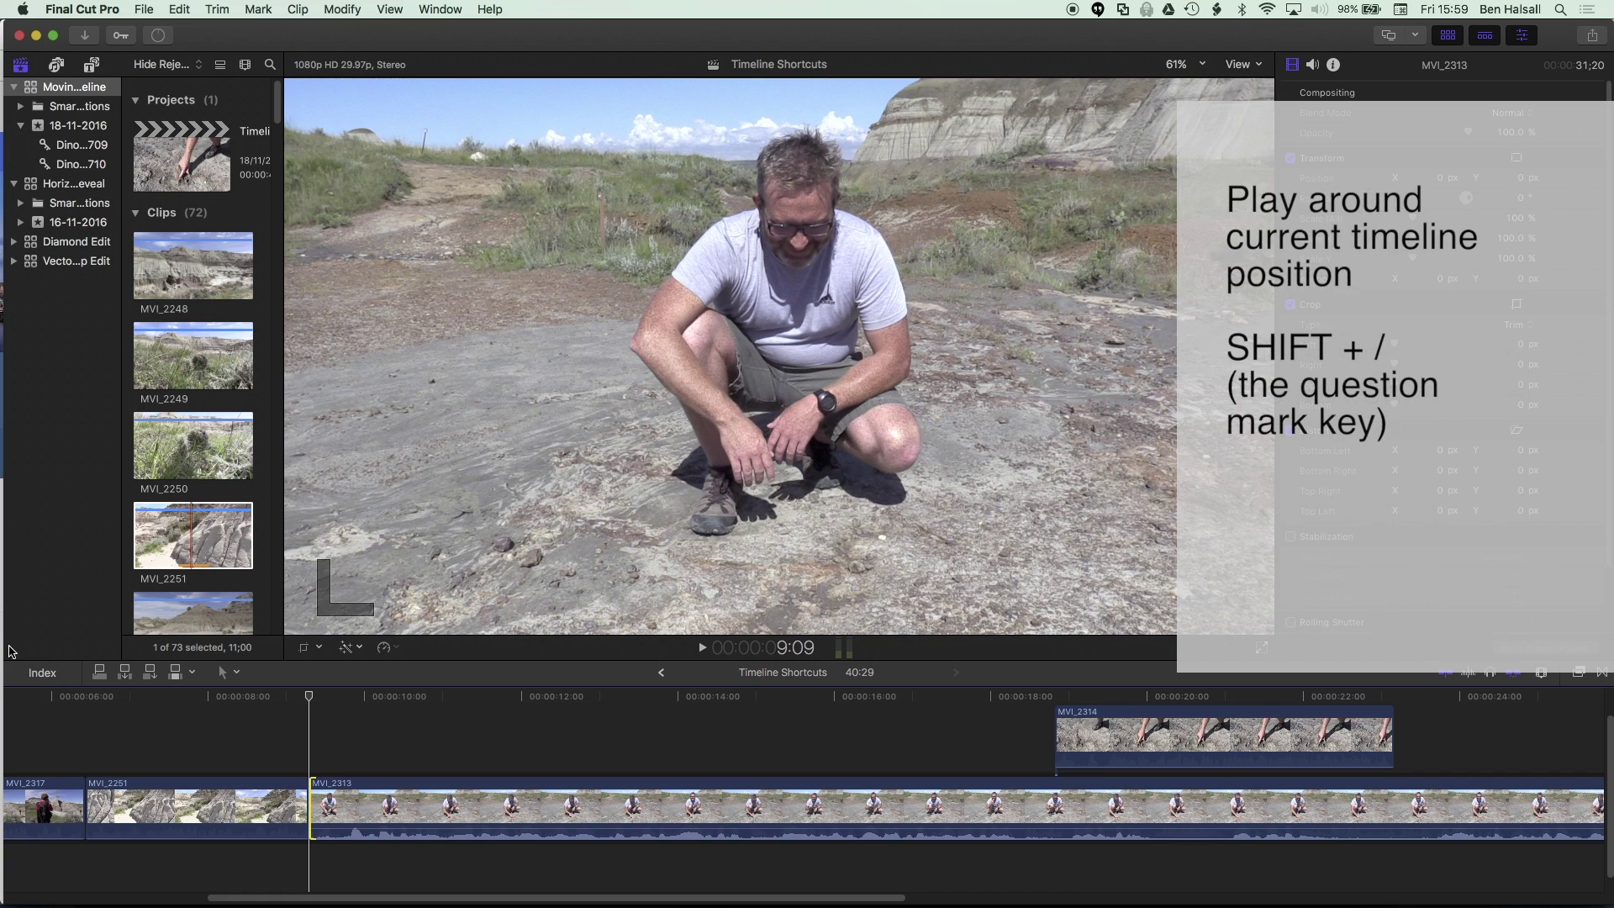
key(shift+slash)
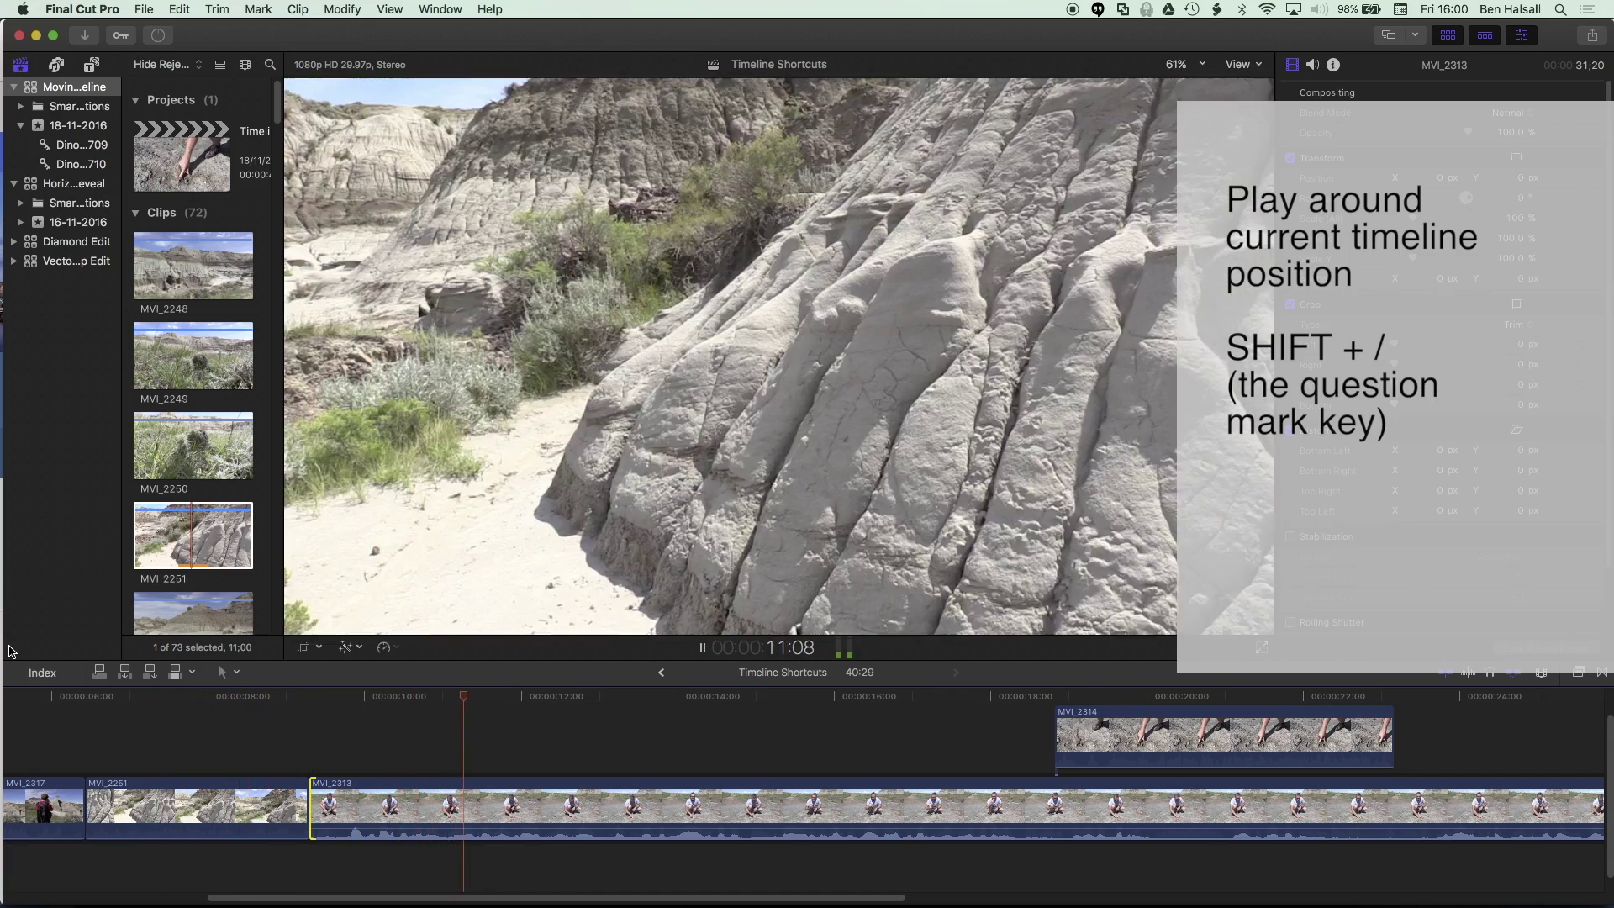
key(space)
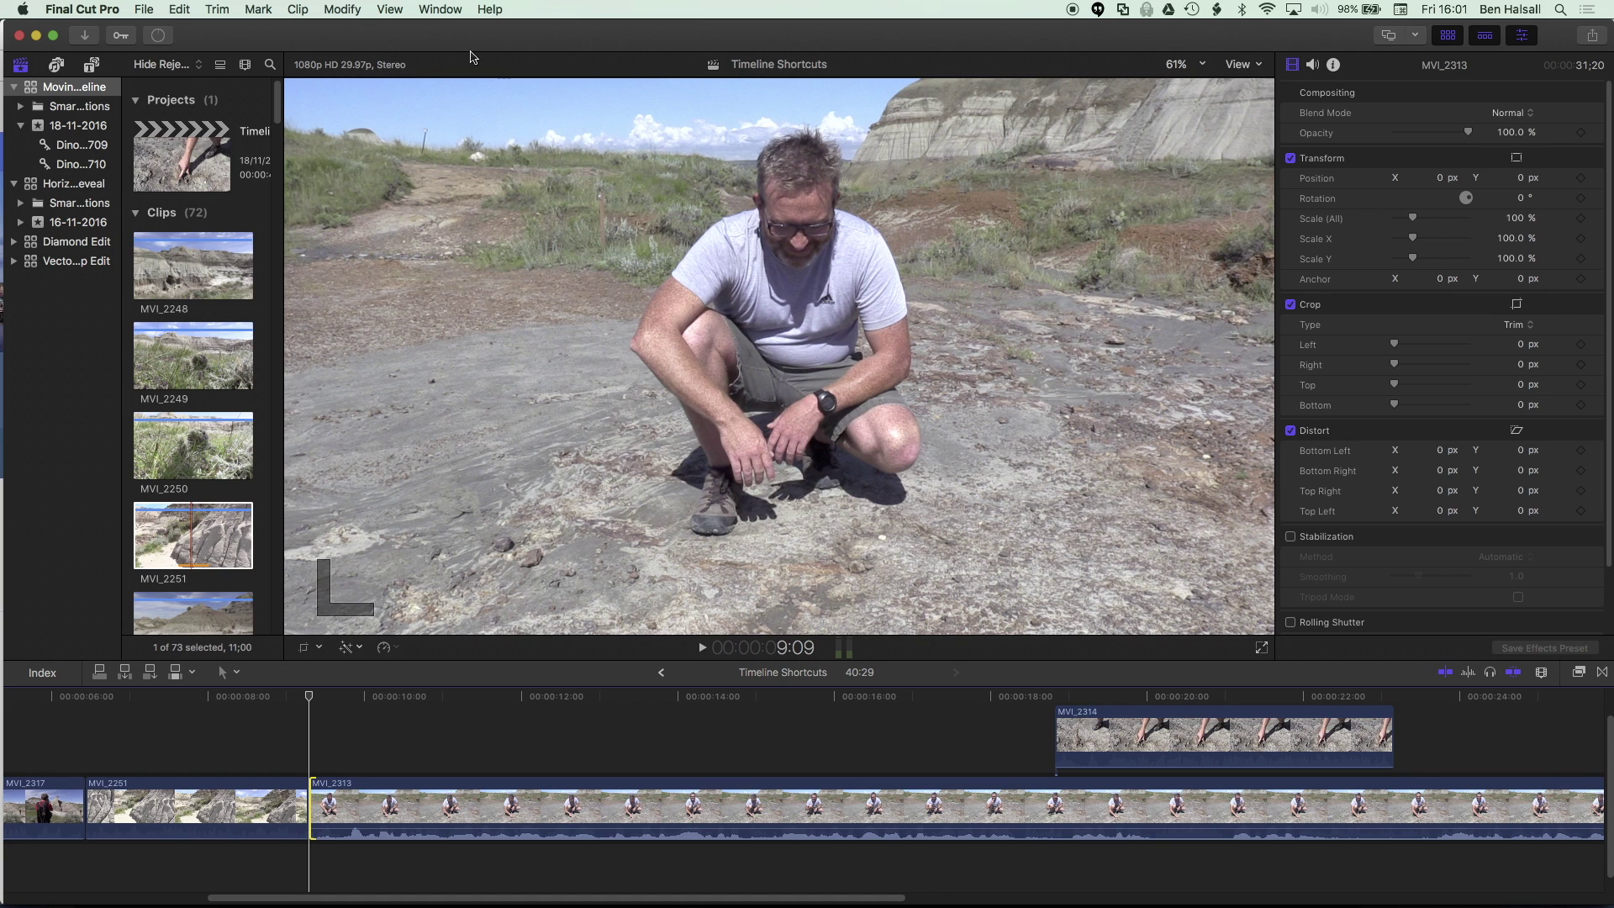
click(492, 9)
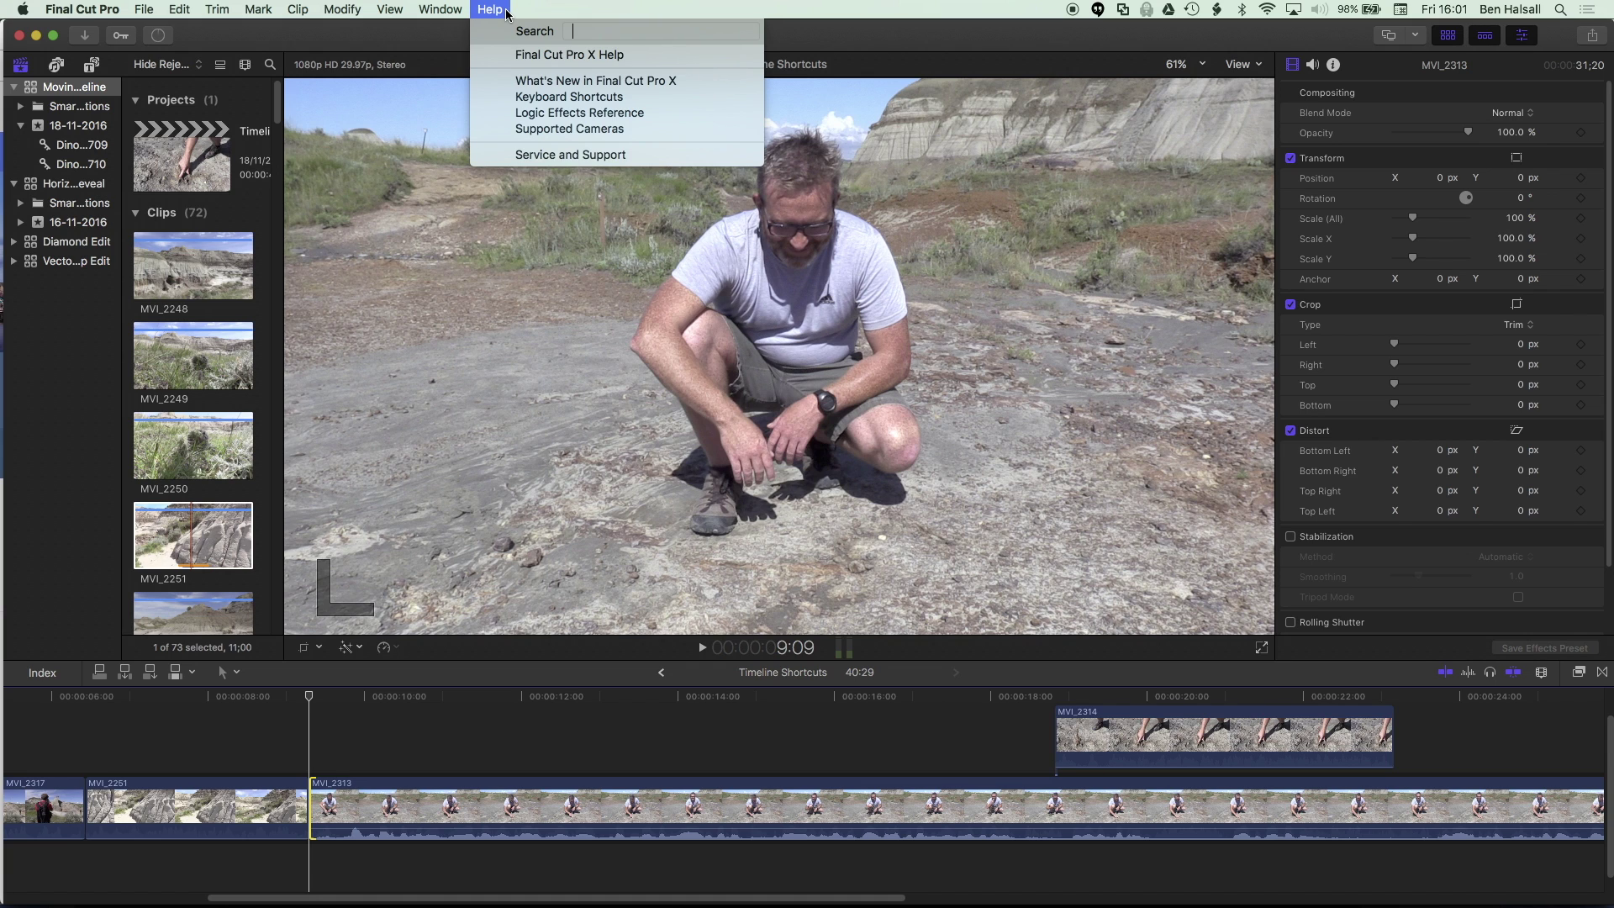
text(loop)
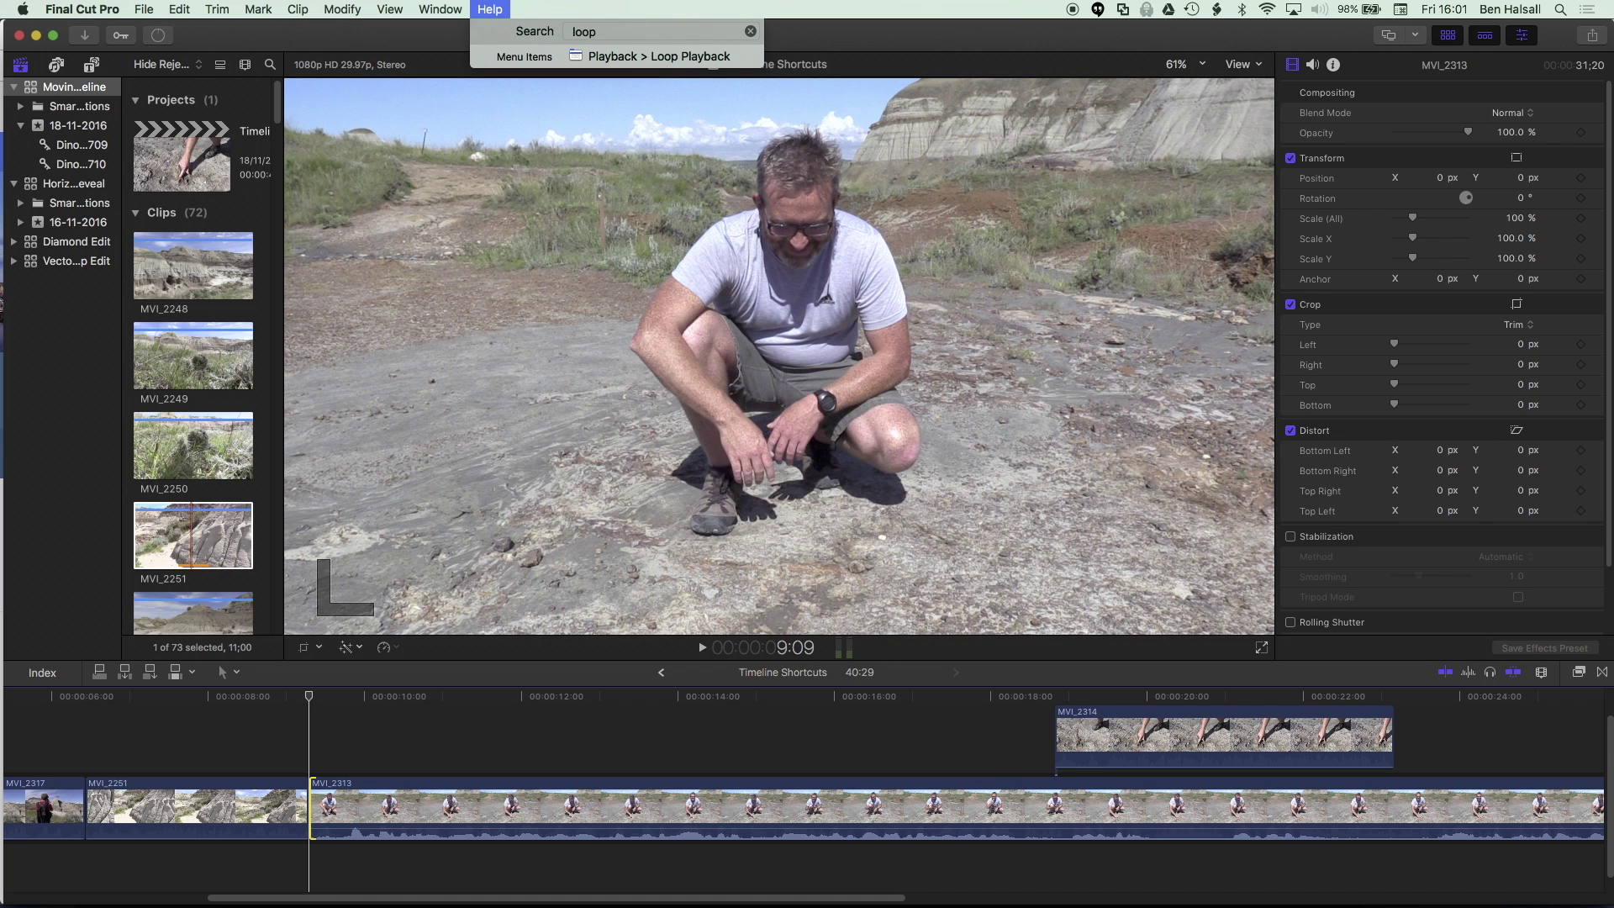
mouse_move(641, 59)
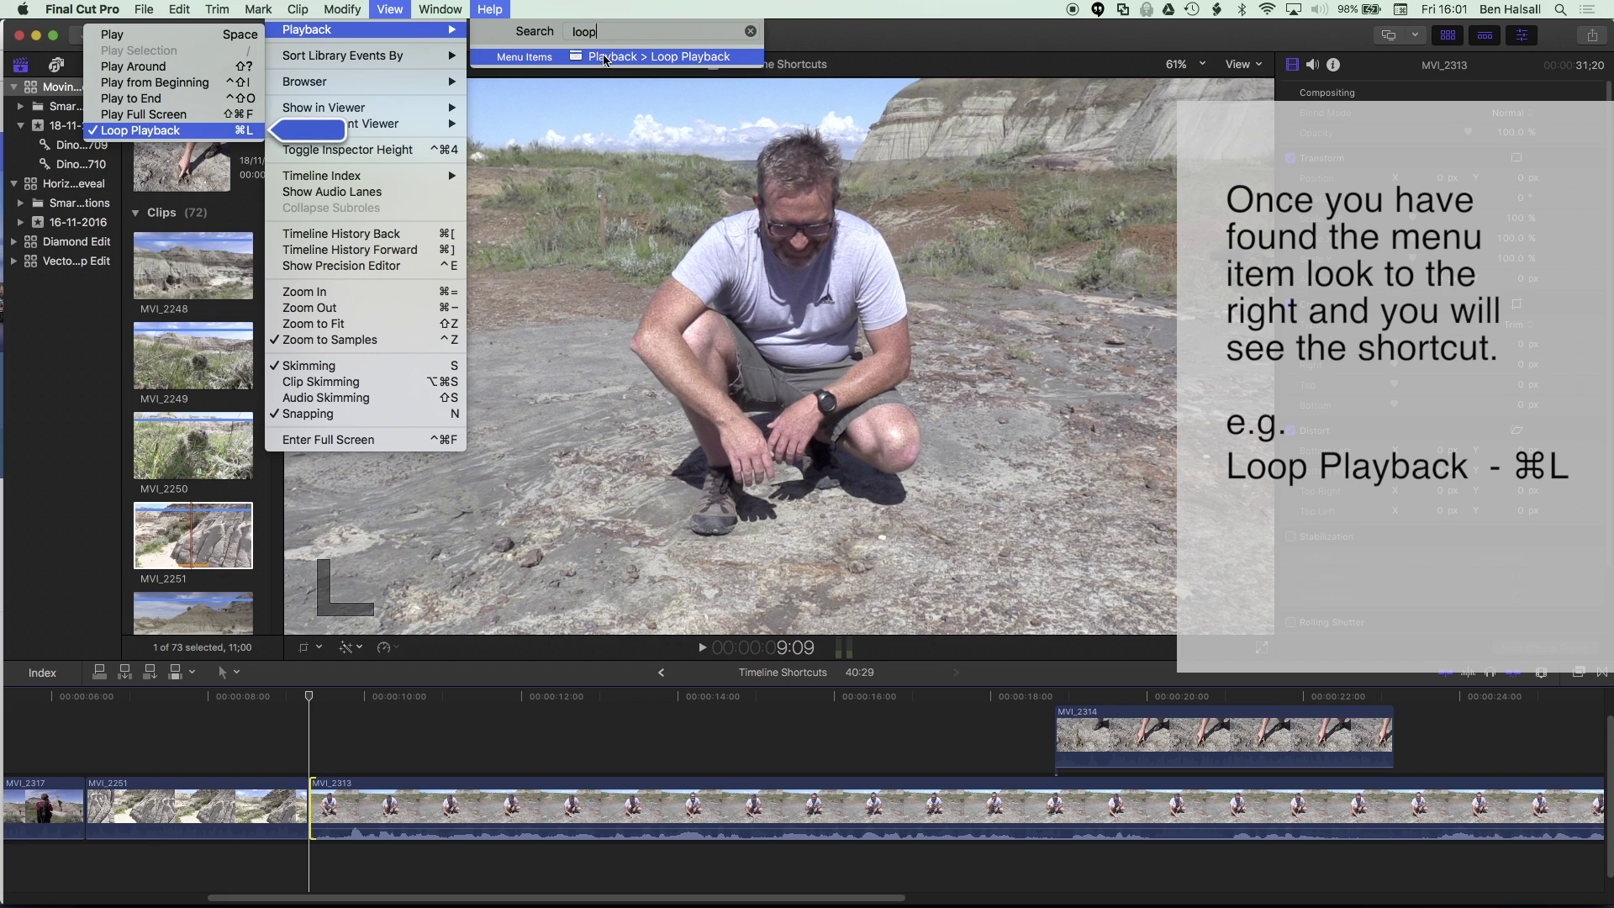
click(499, 35)
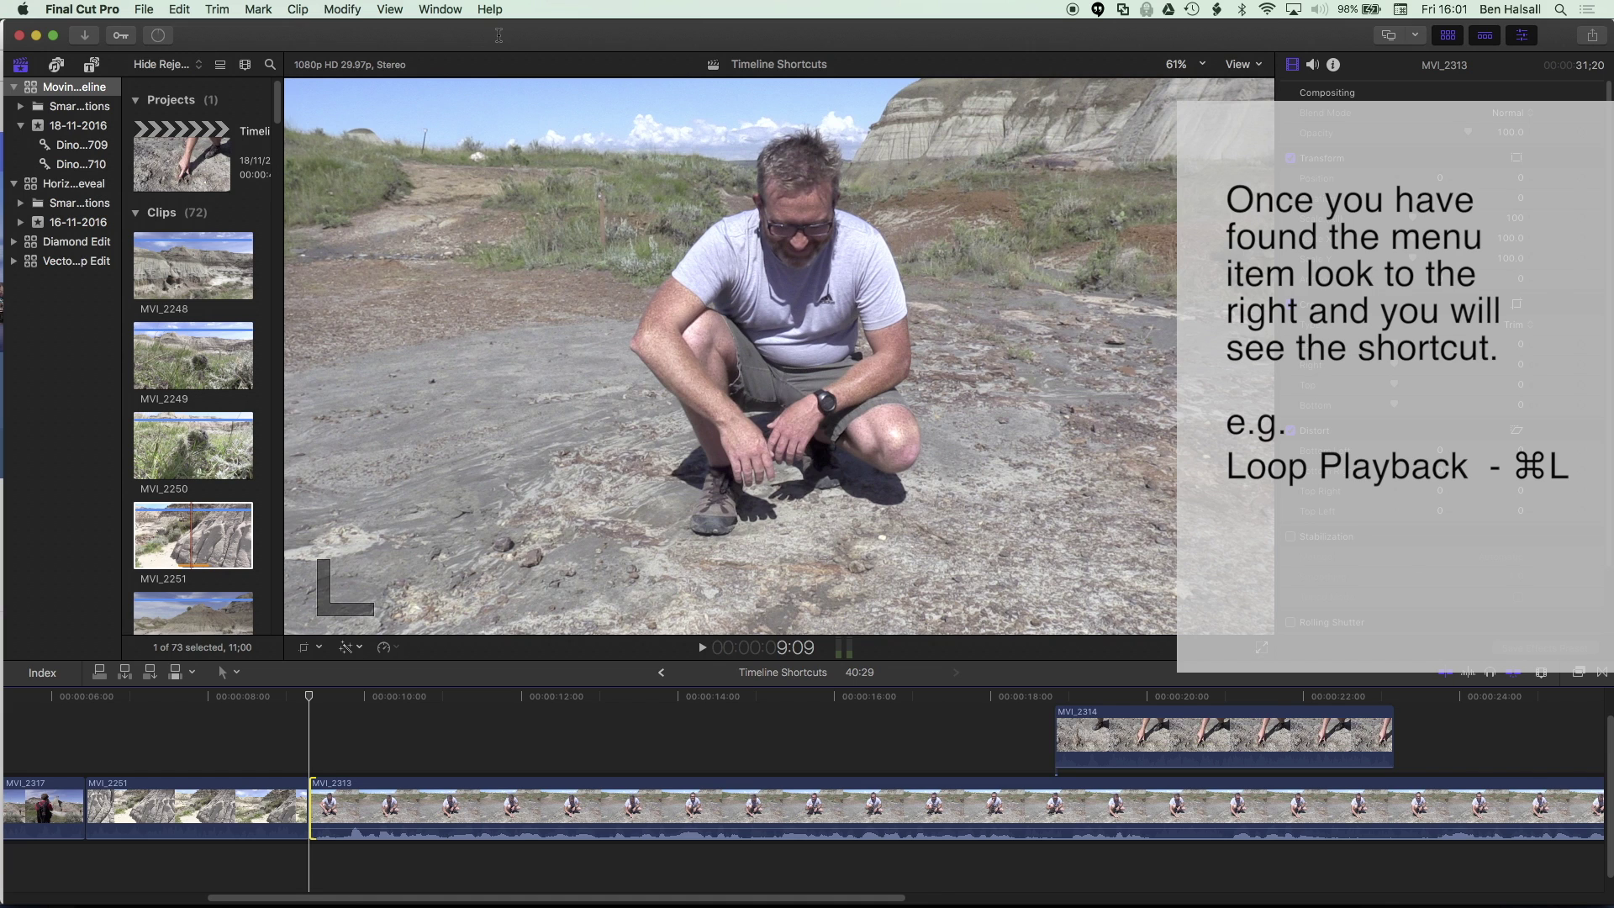
click(496, 10)
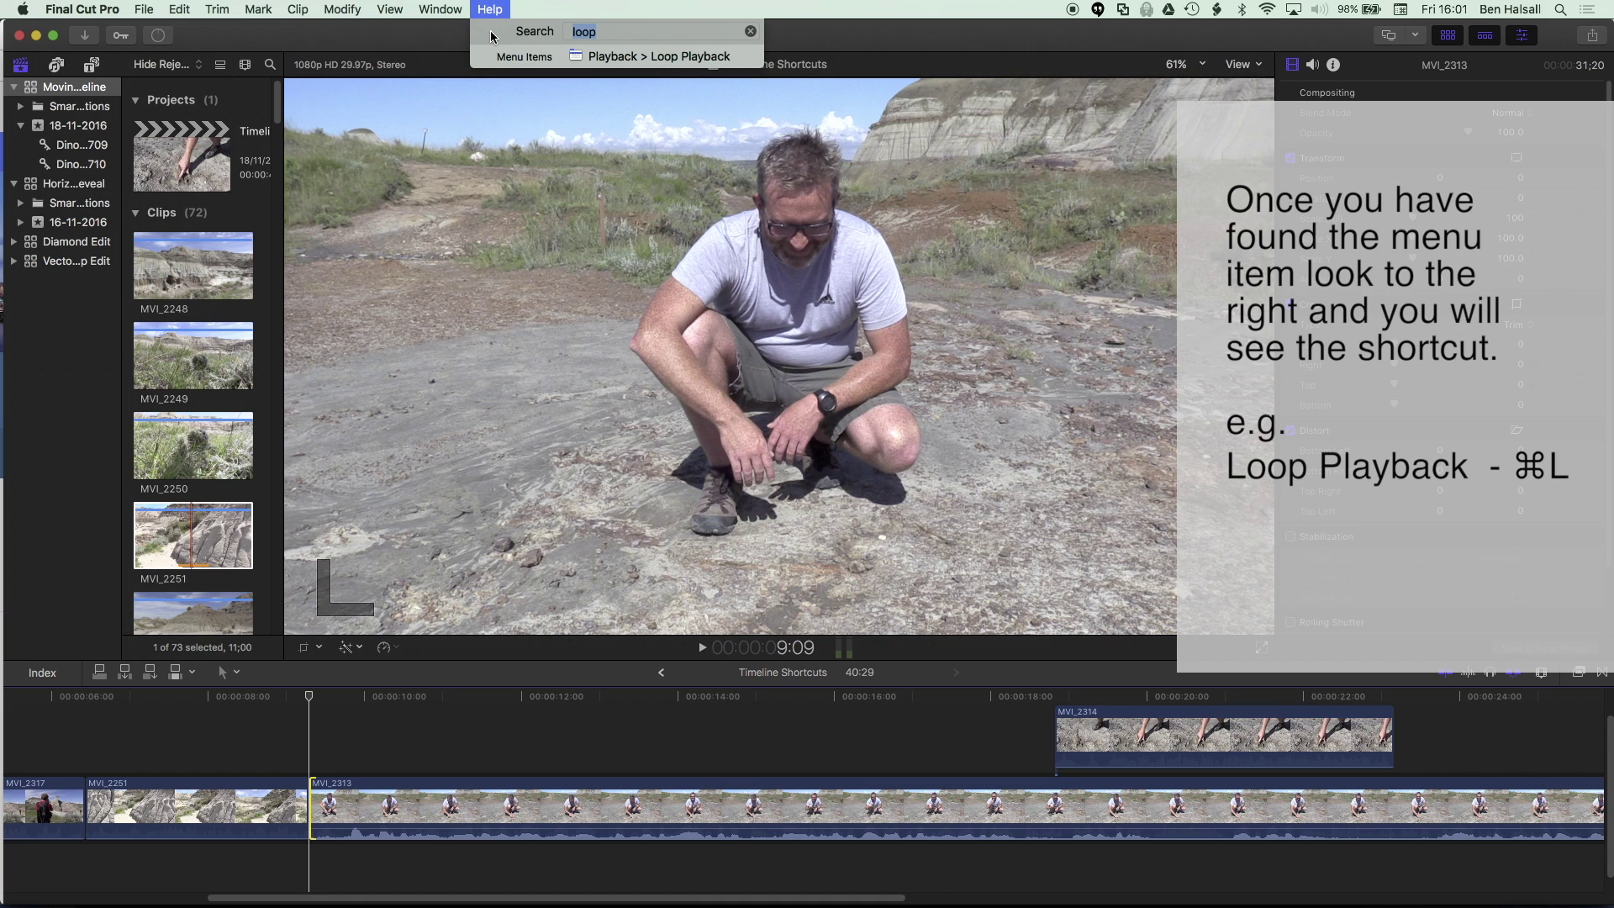
text(snap)
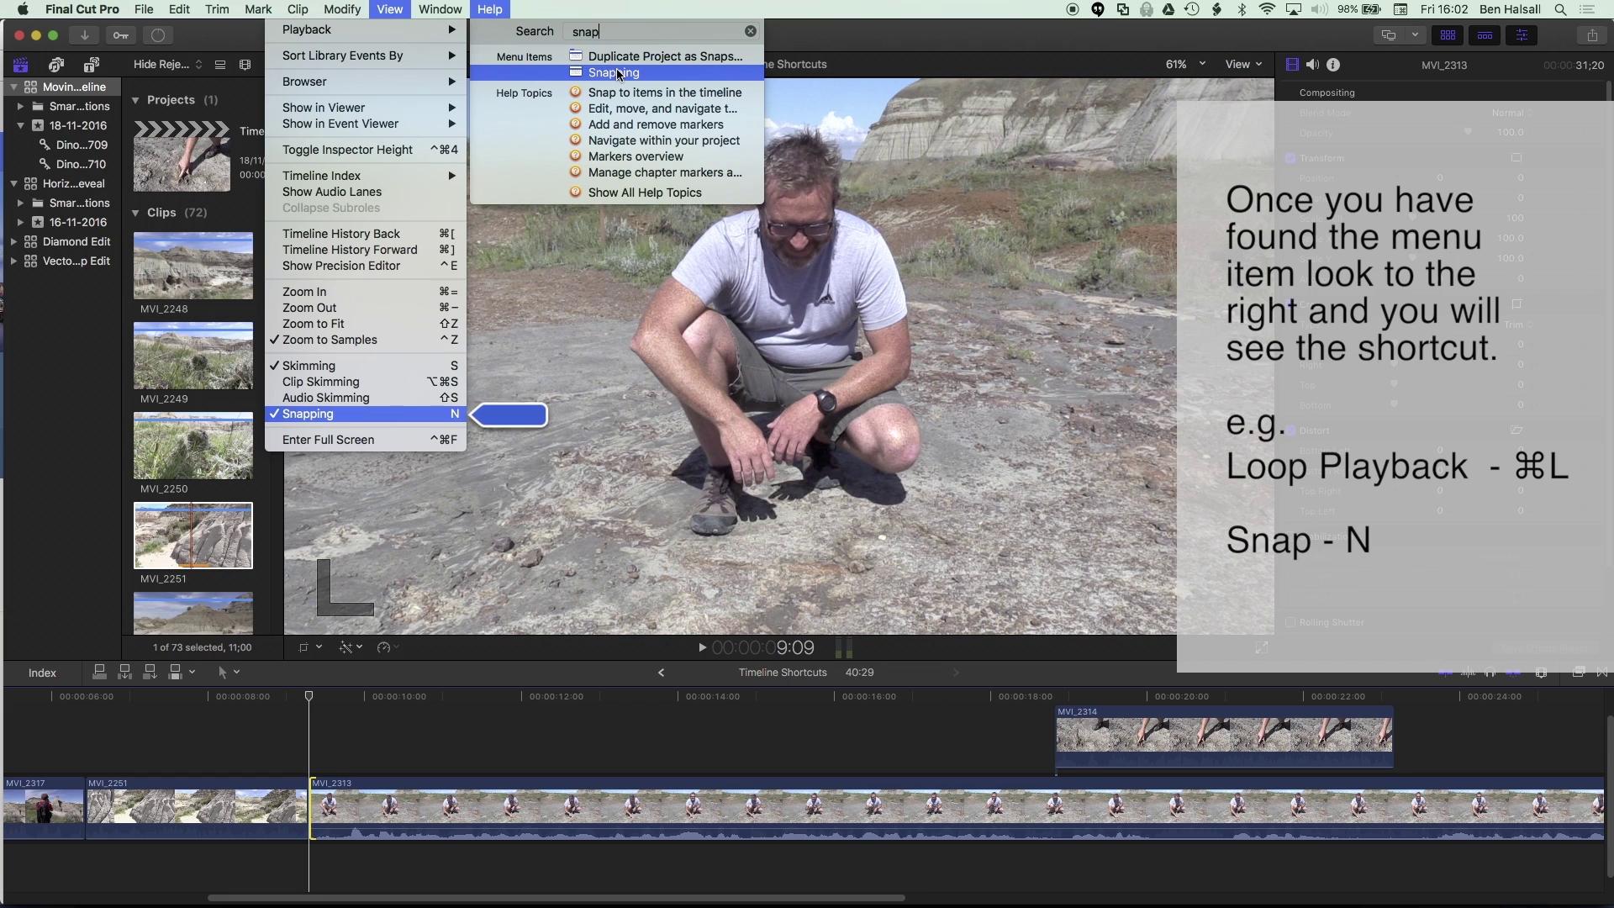
click(619, 74)
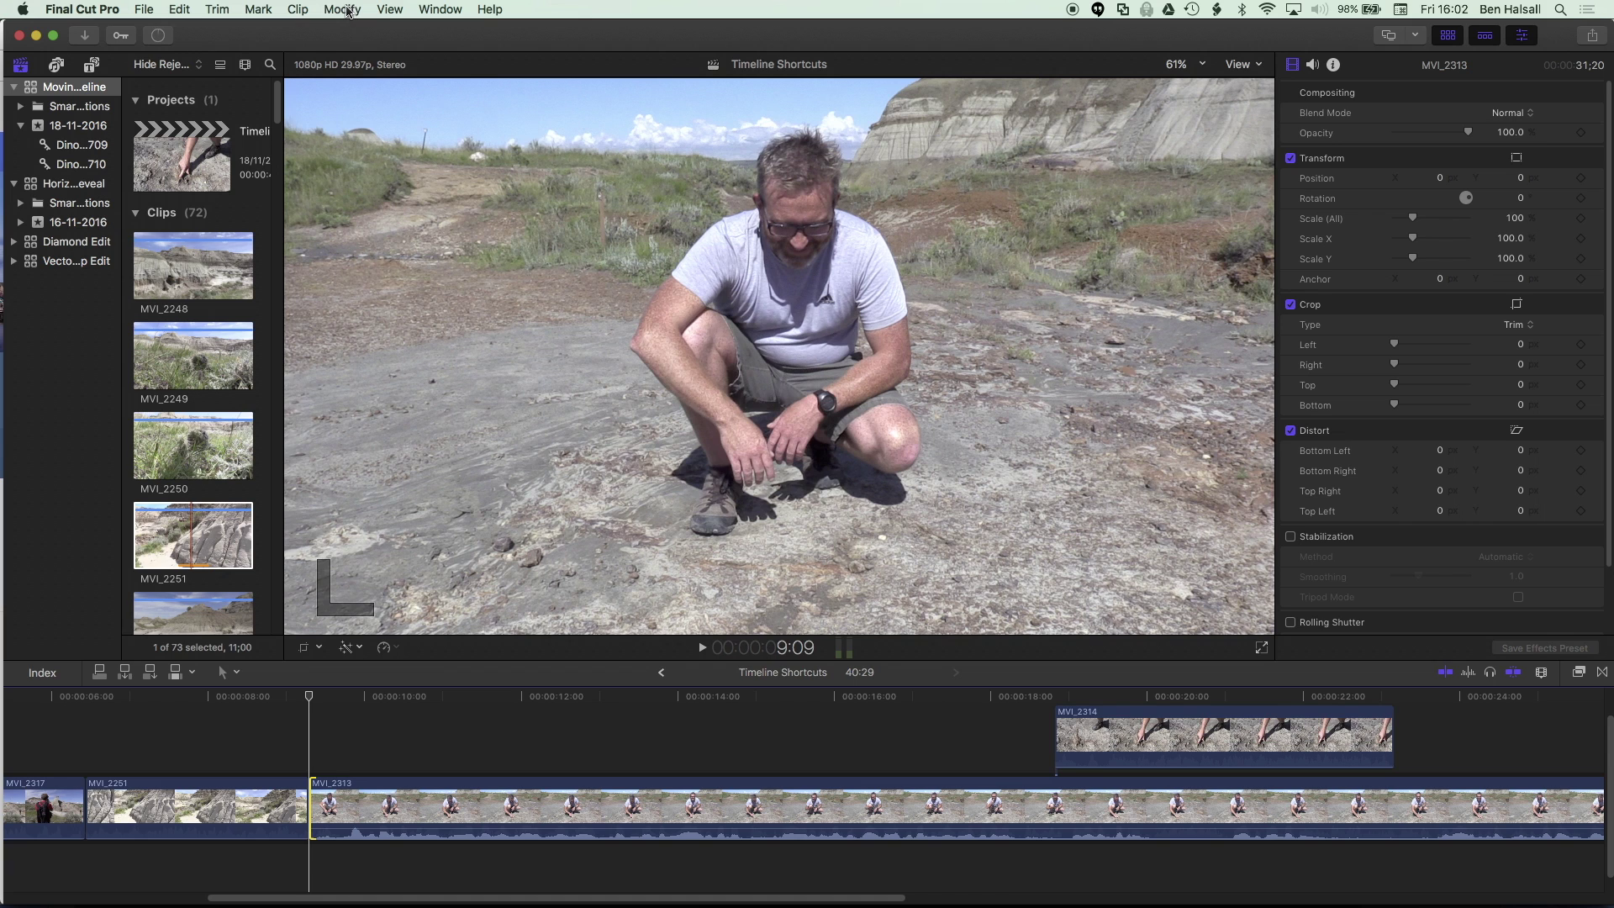
- Play around the playhead from the View menu, stop, and replay it with Shift+/
click(389, 6)
mouse_move(410, 32)
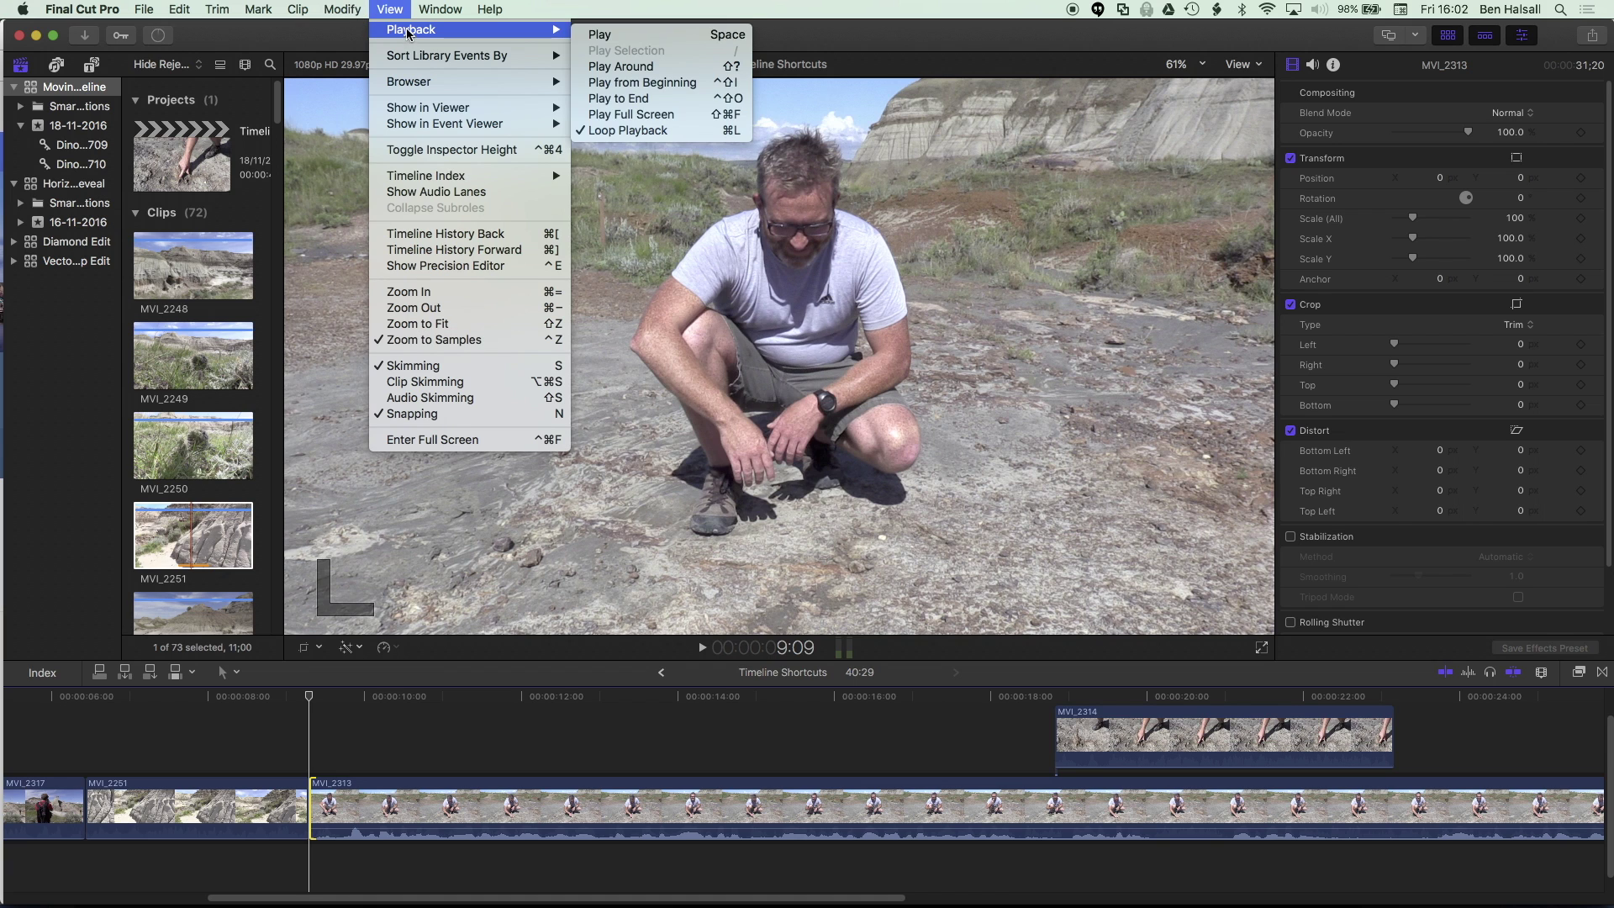
click(655, 69)
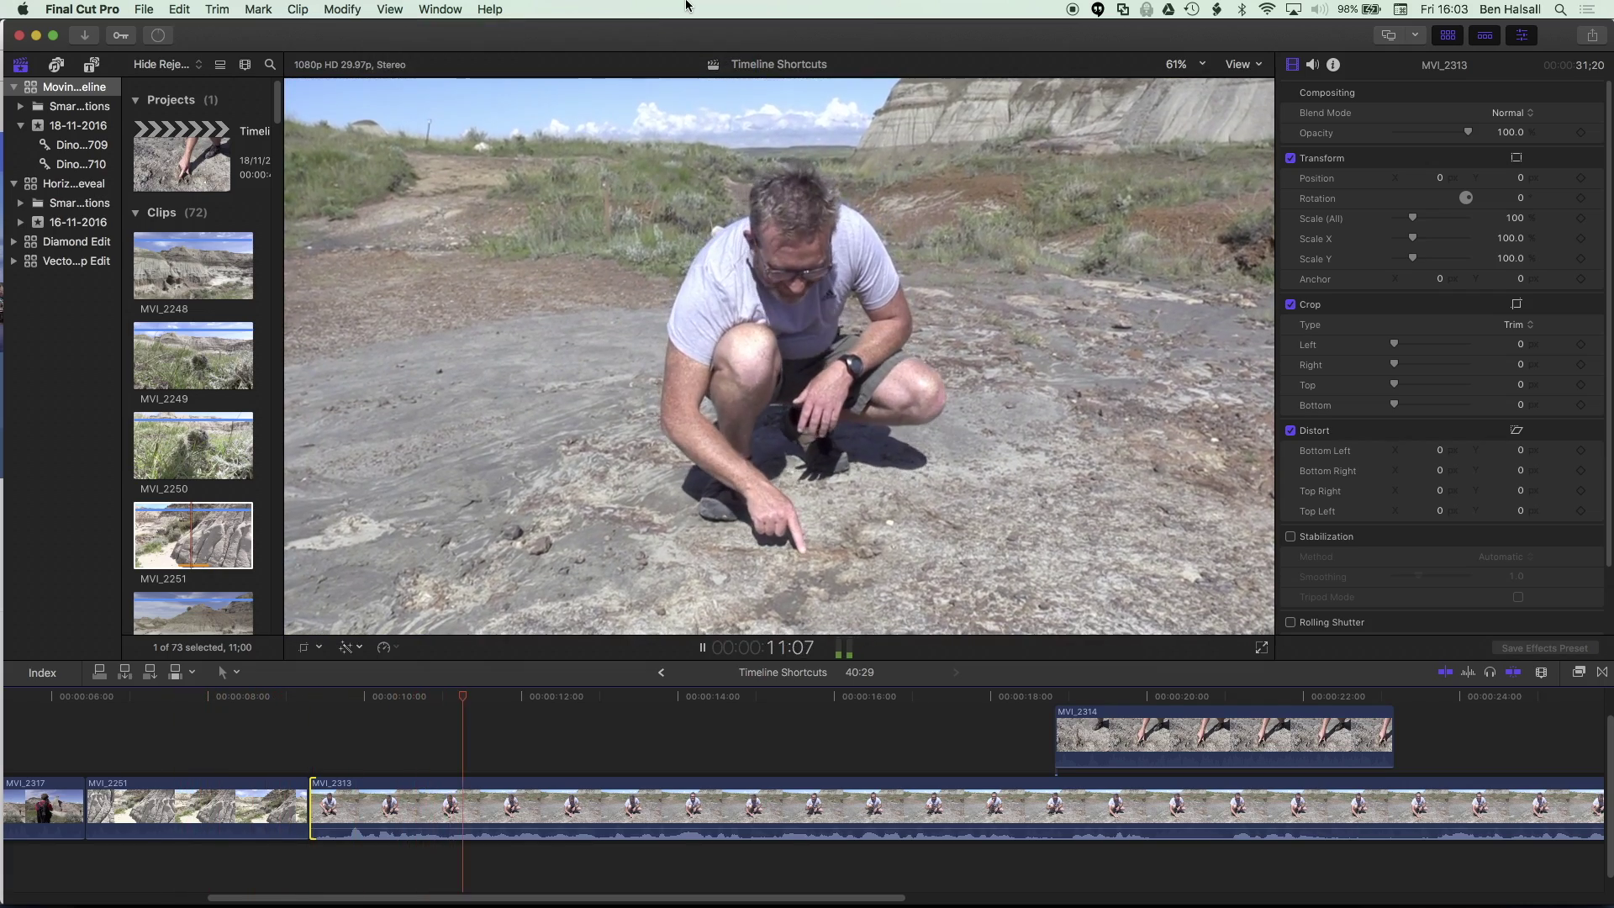
key(space)
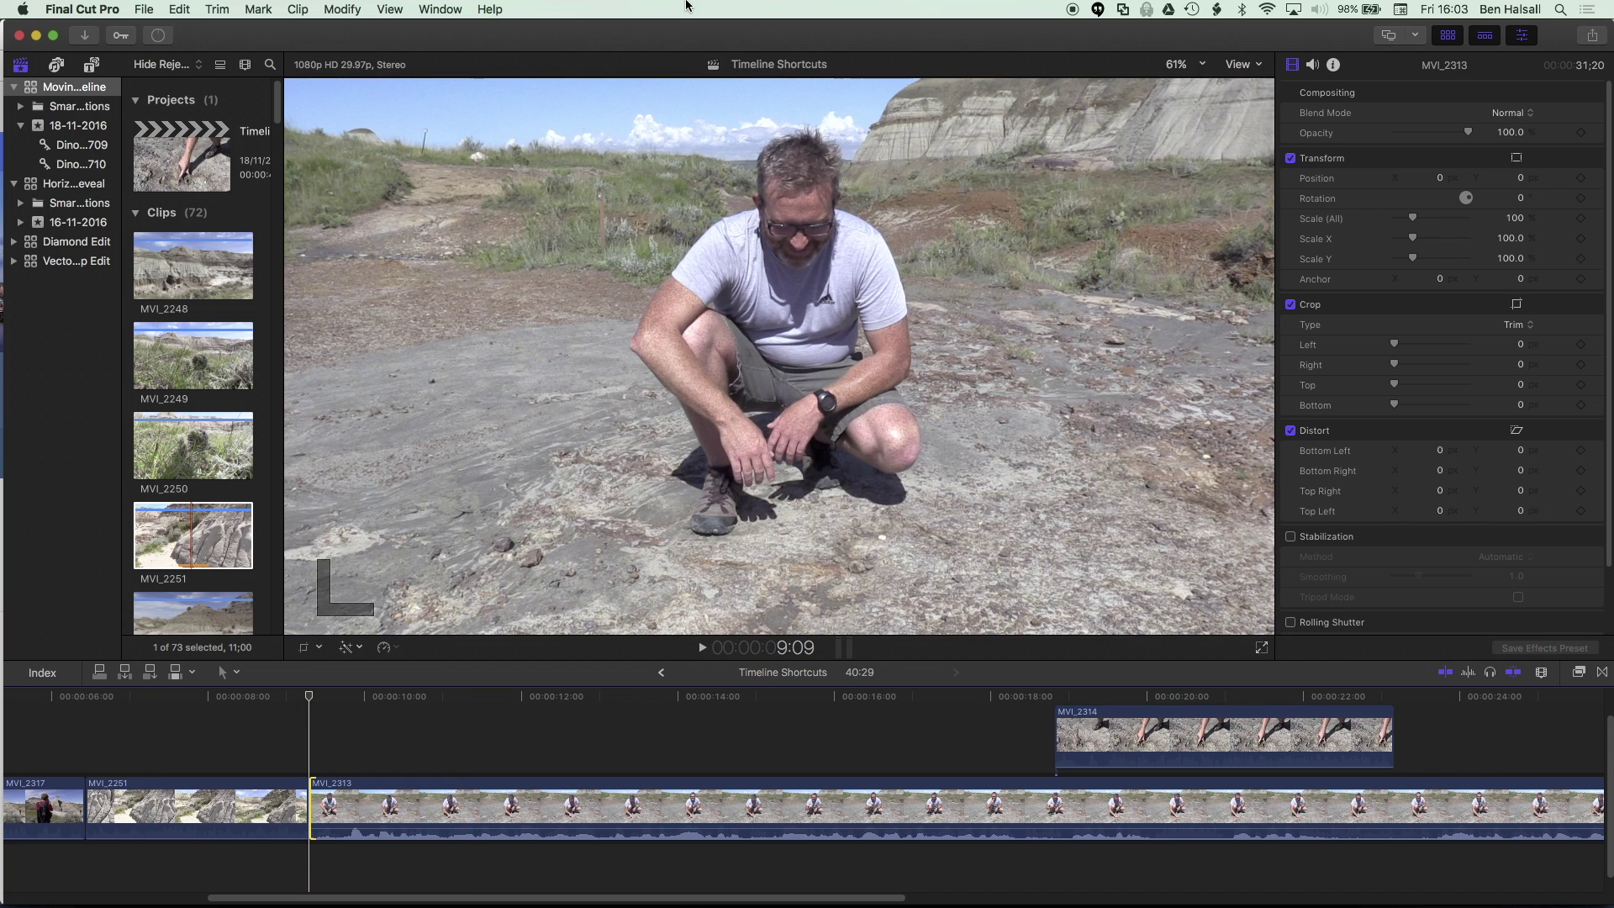
key(shift+slash)
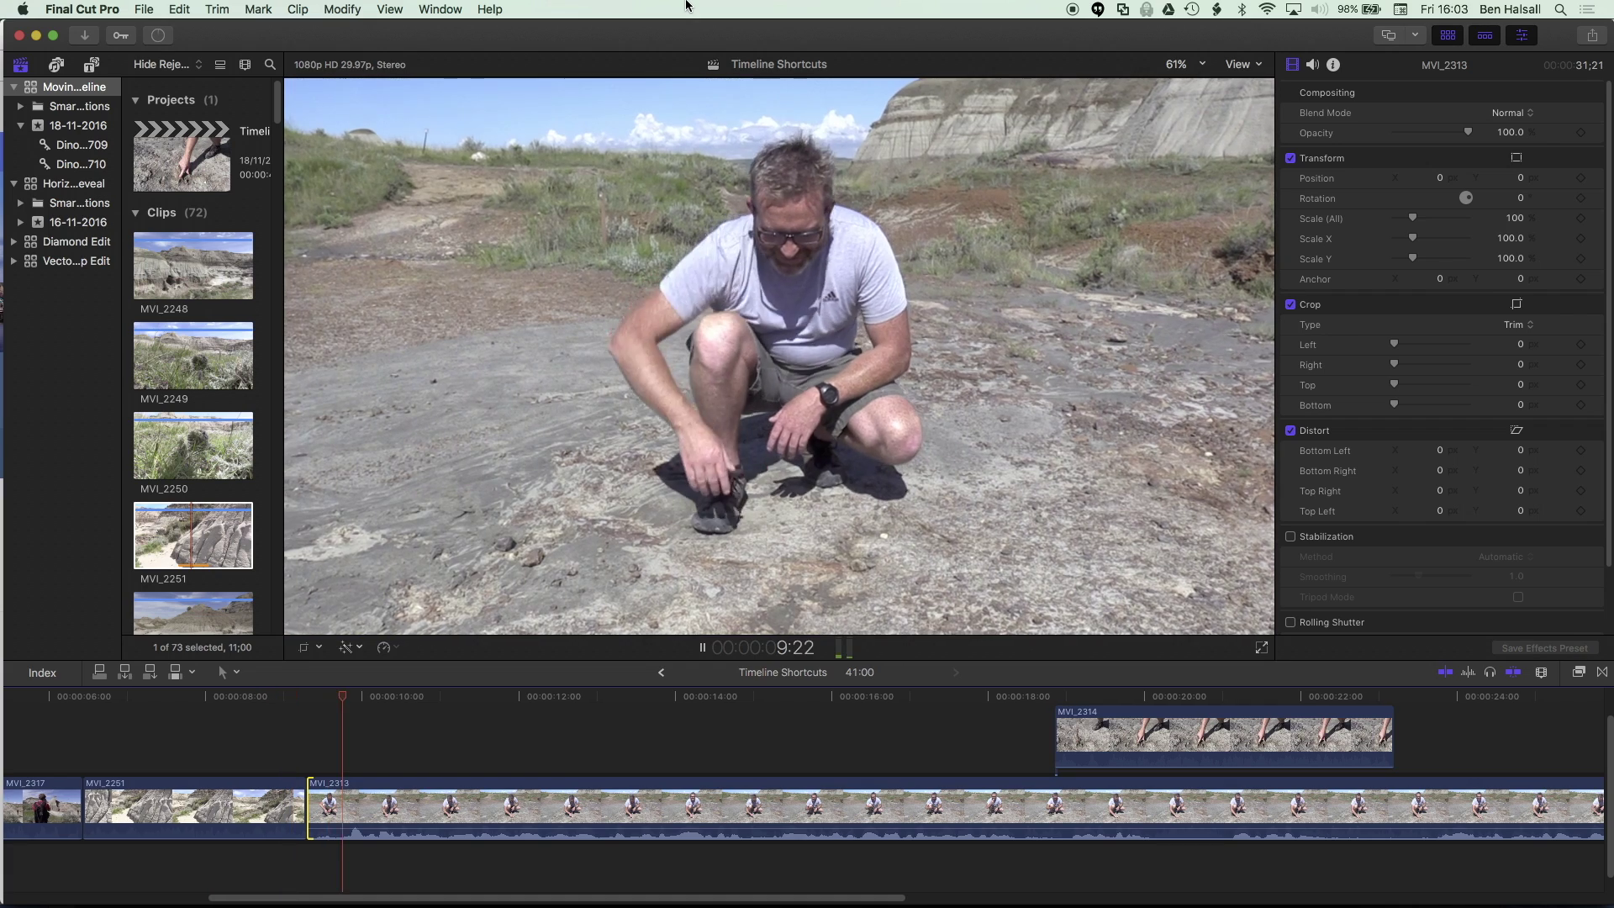
- Trim MVI_2313's start to 31;19 and park the playhead on its first frame at 9:09
key(period)
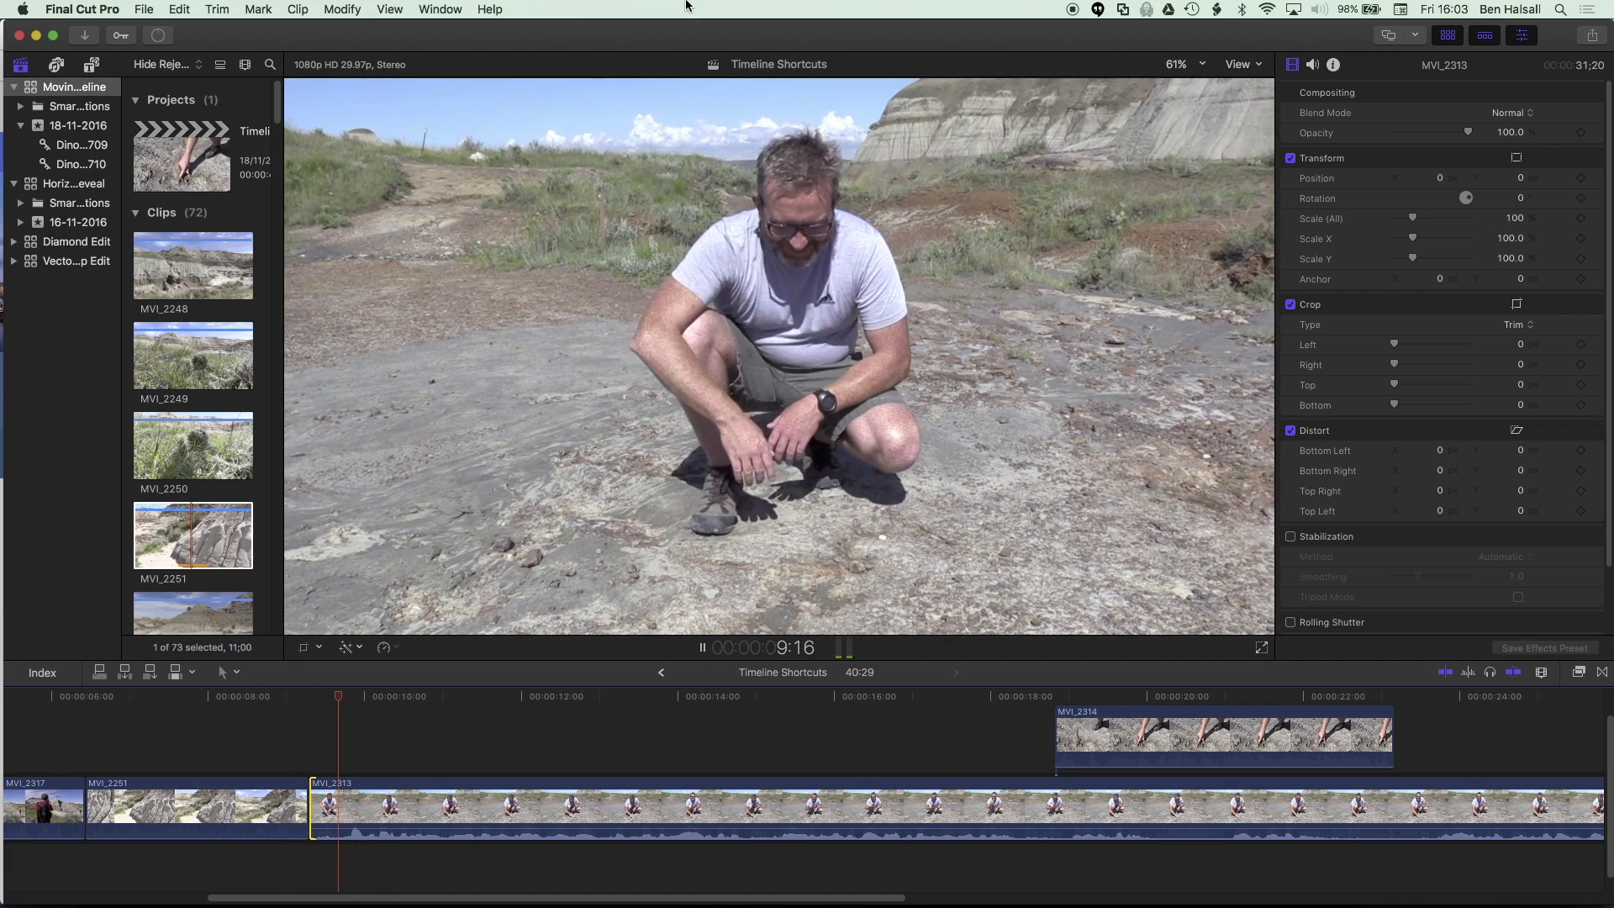
key(period)
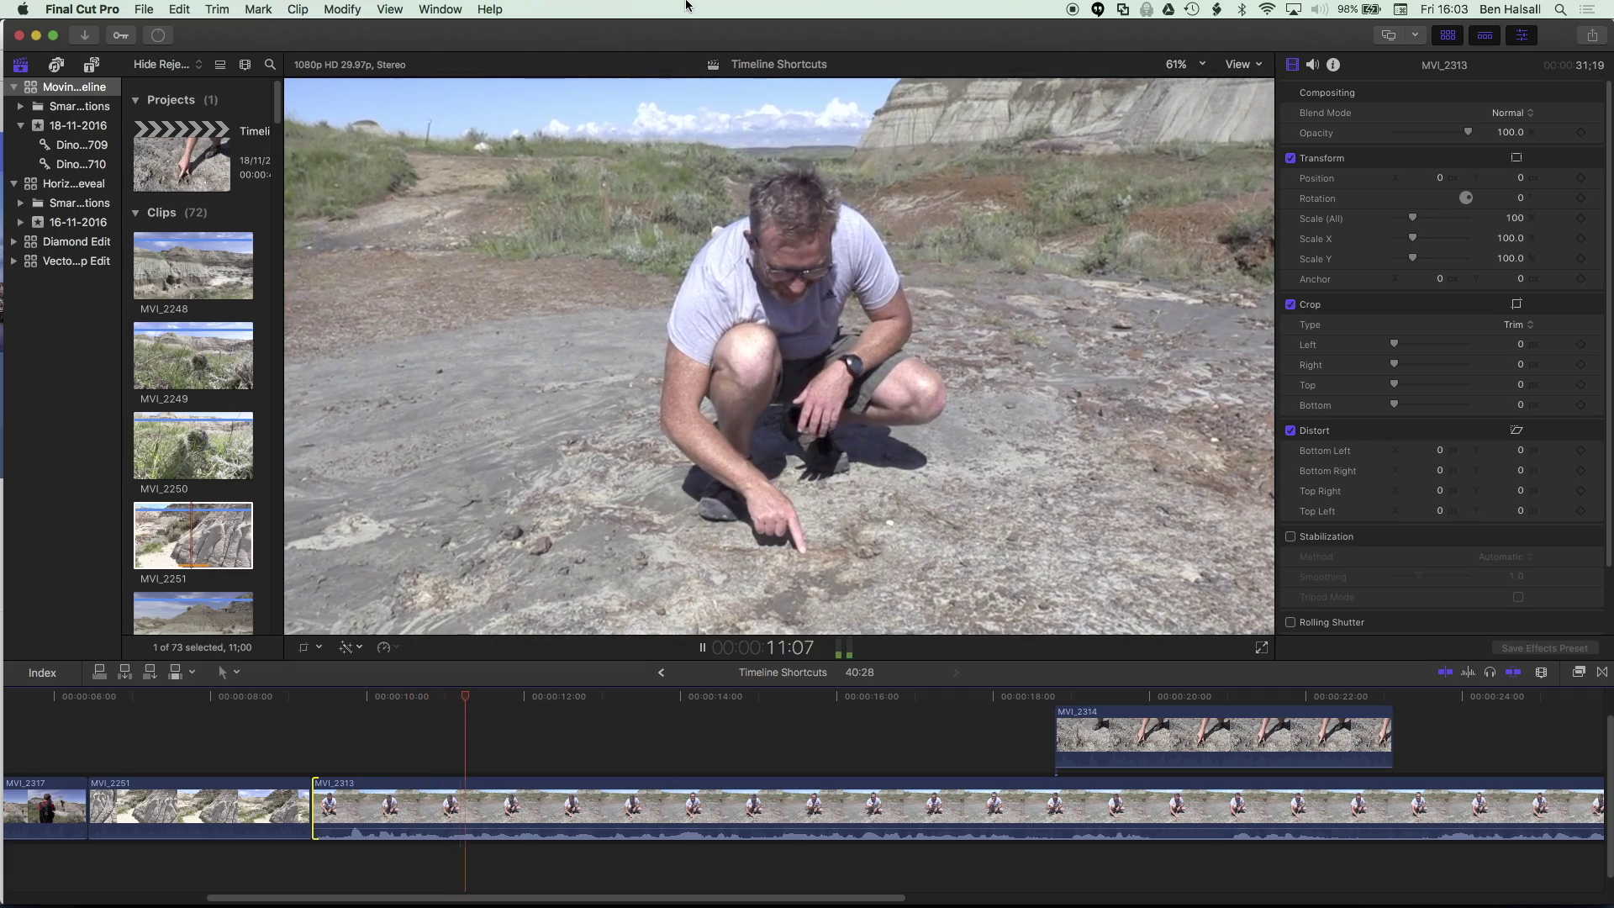
key(shift+slash)
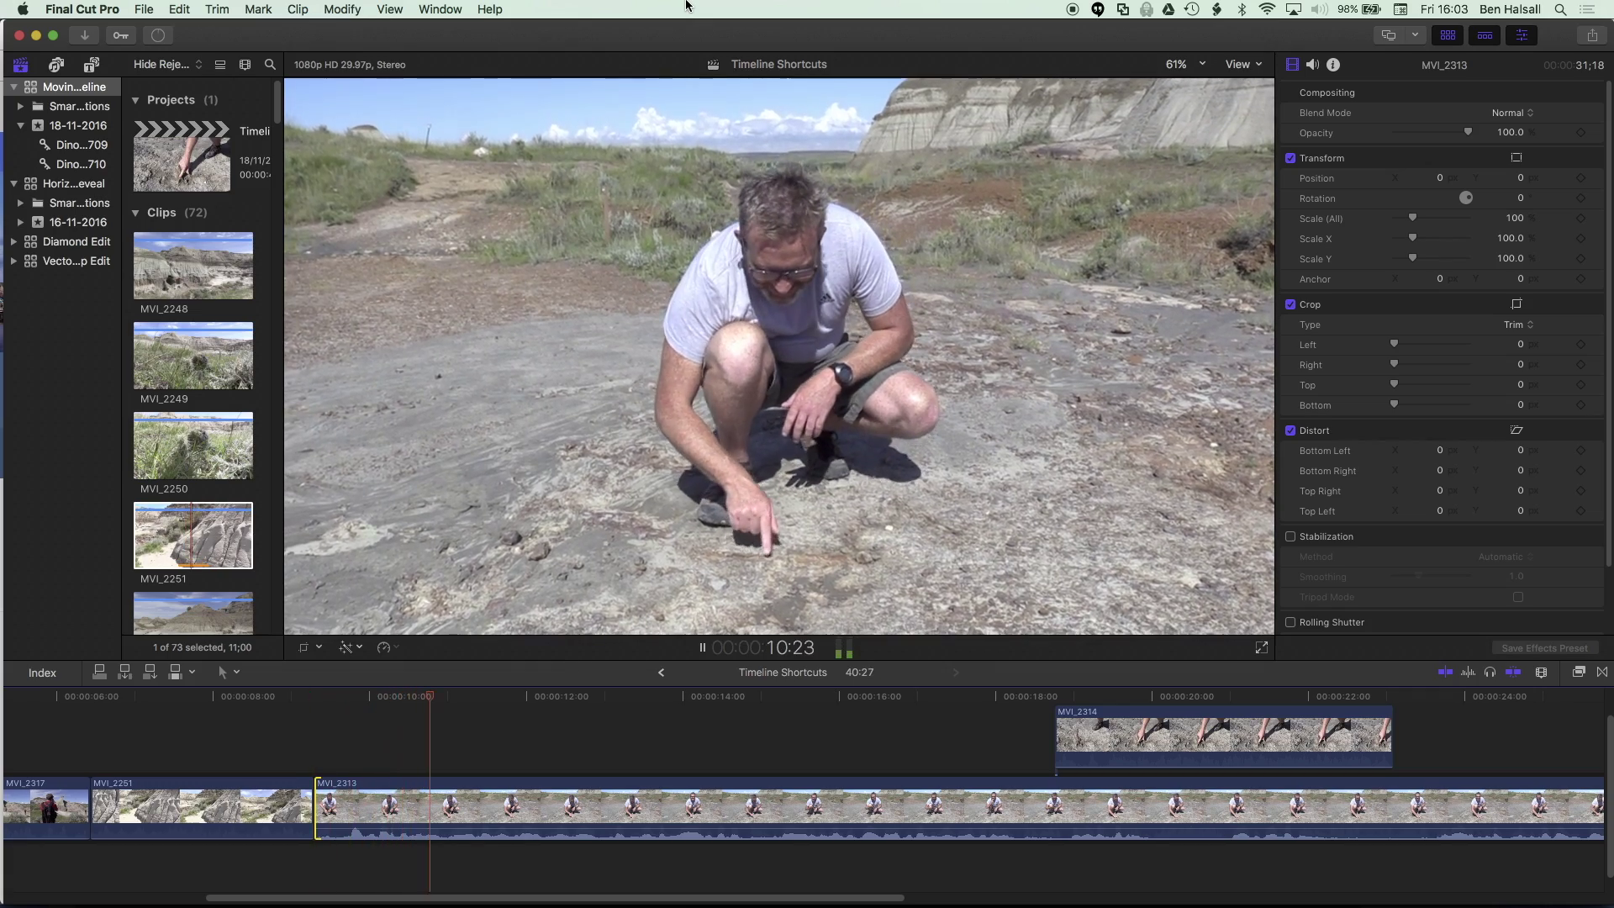
key(Up)
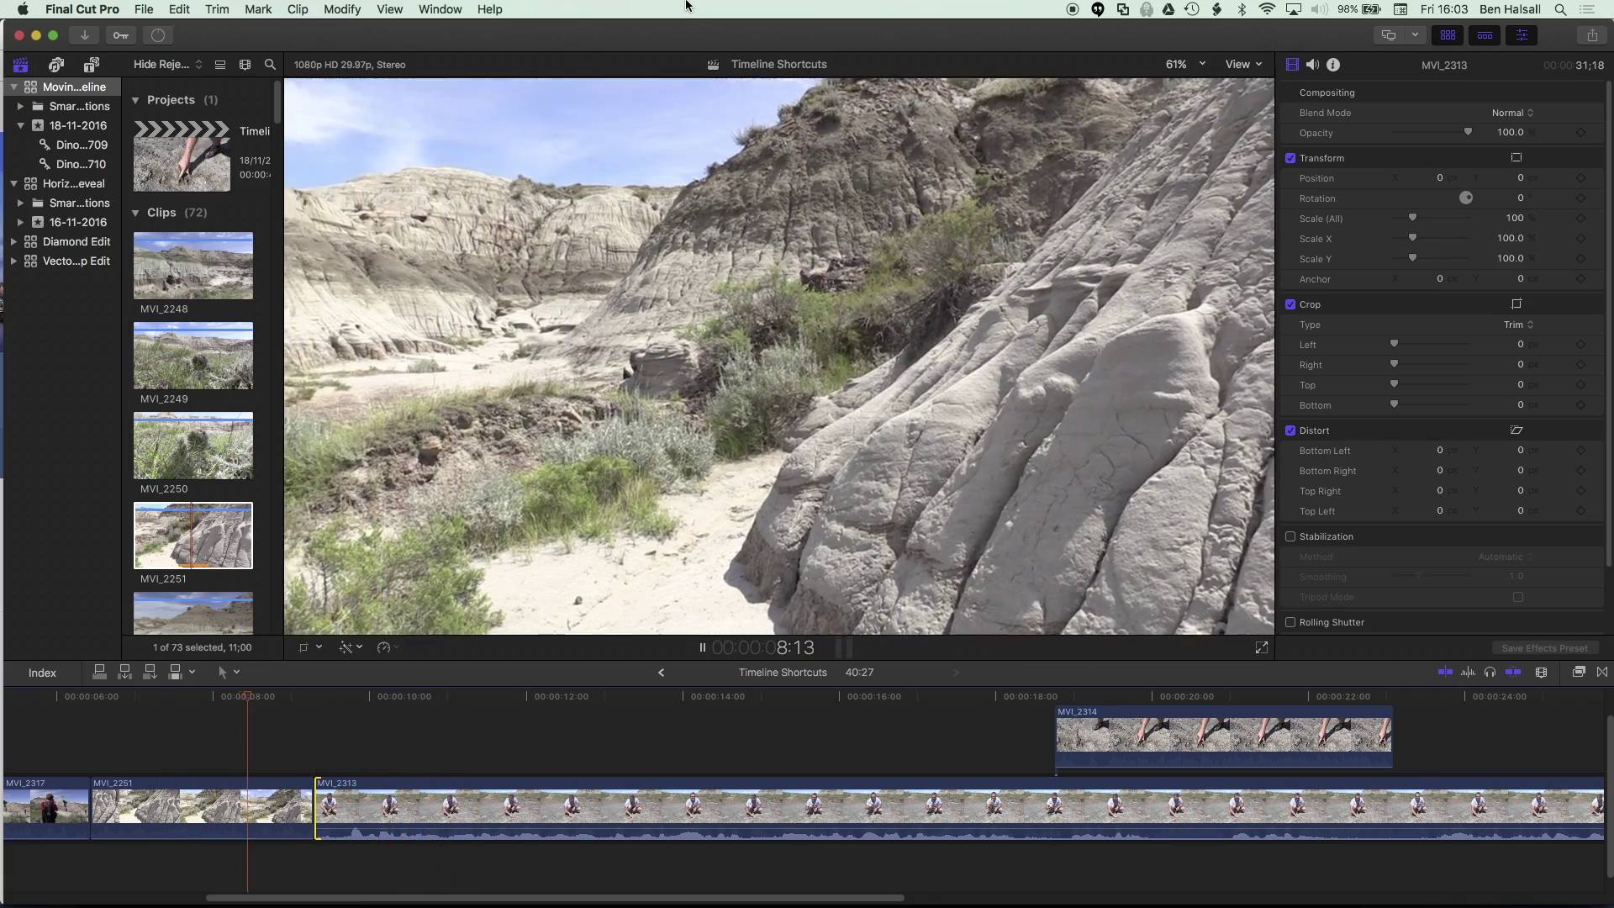
key(space)
key(Up)
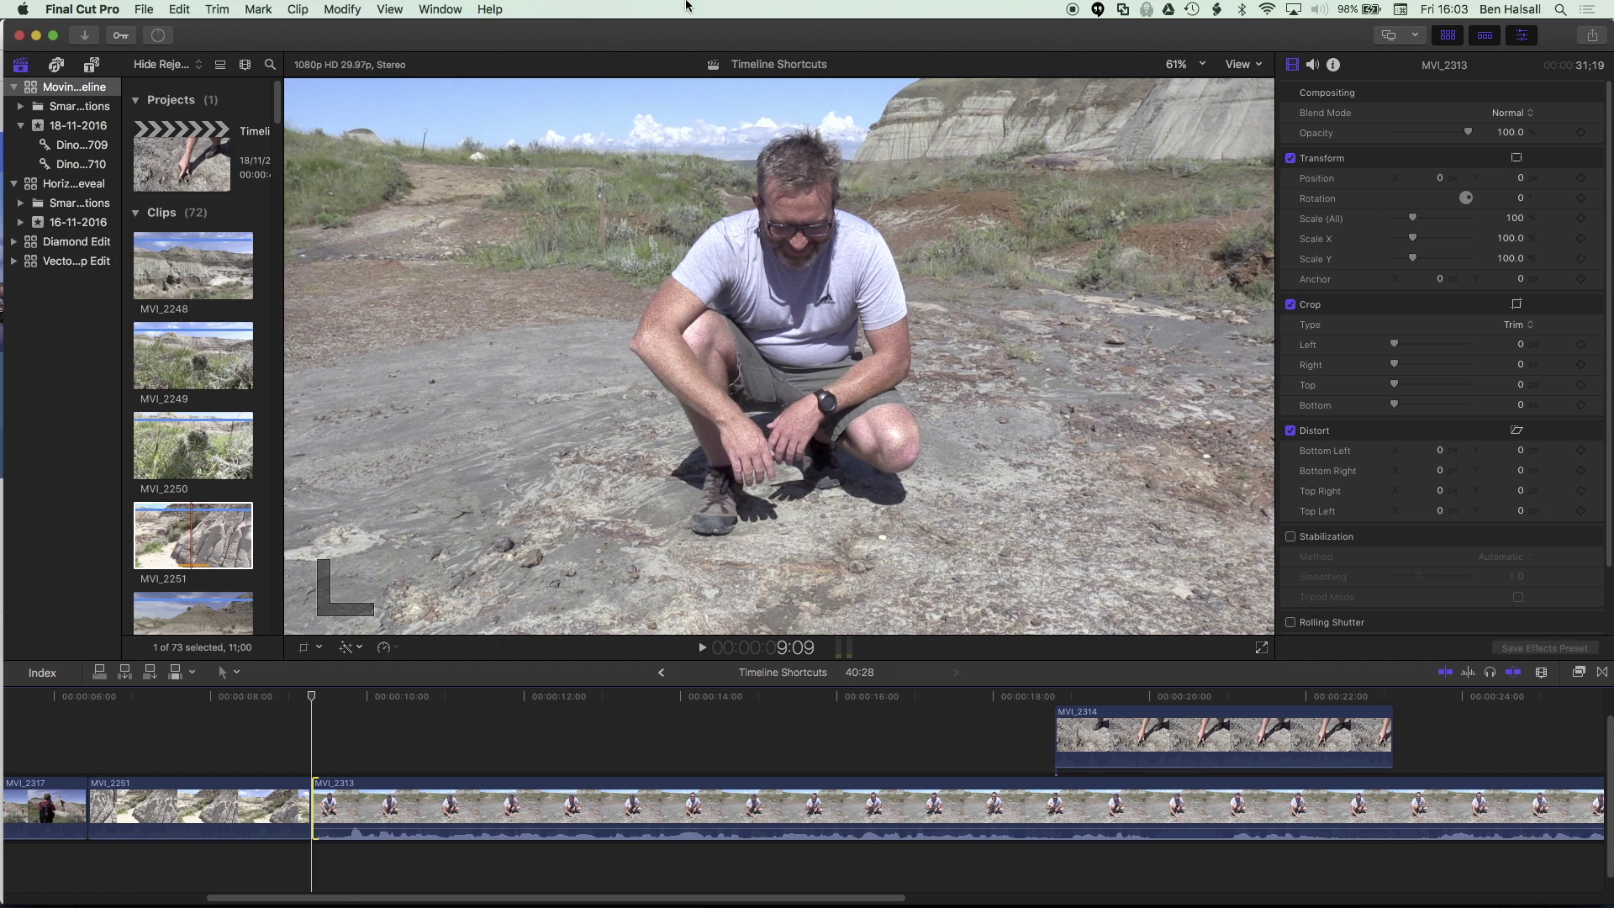
scroll(803, 798, right, 2)
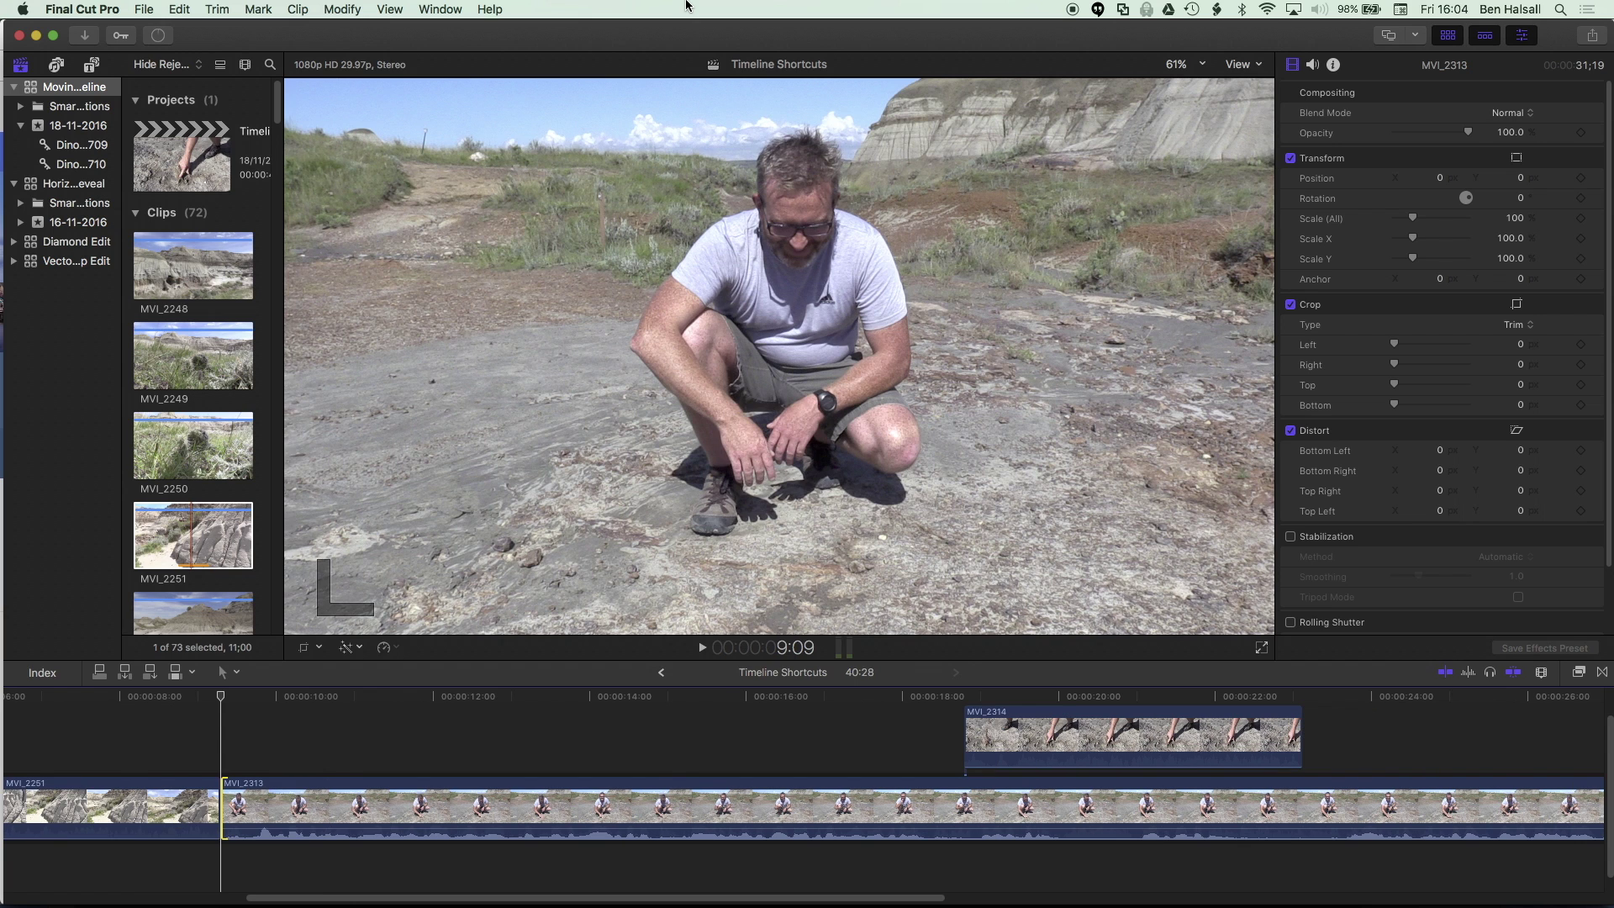
- Fit the timeline to the project, widen the browser to two columns, and toggle filmstrips back to single thumbnails
key(shift+z)
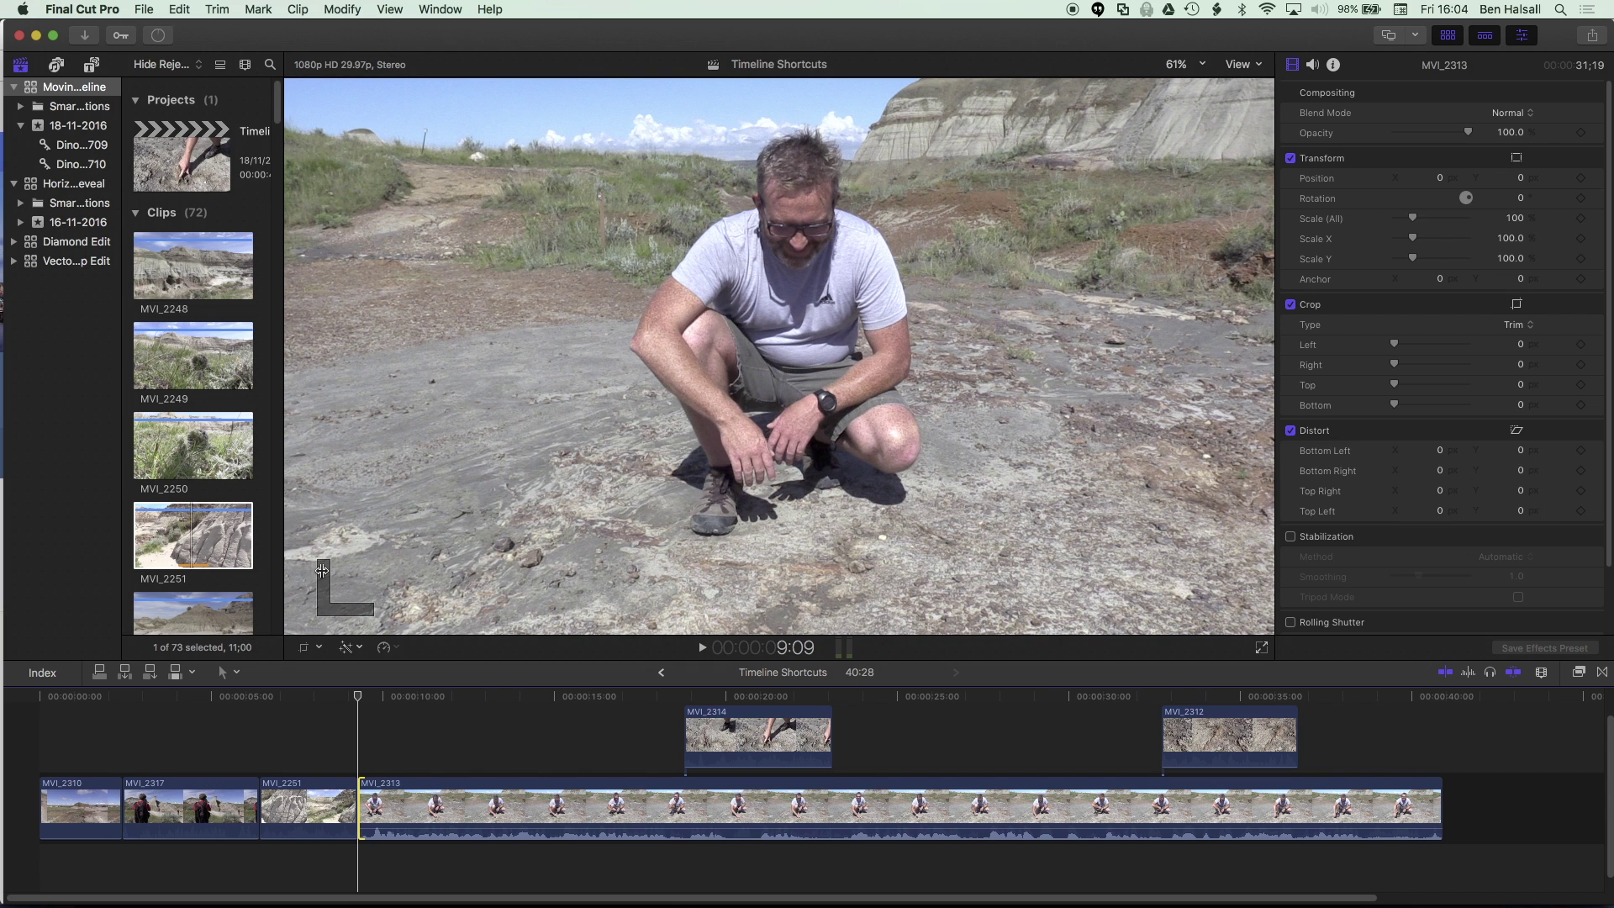
drag(283, 590, 444, 589)
click(348, 159)
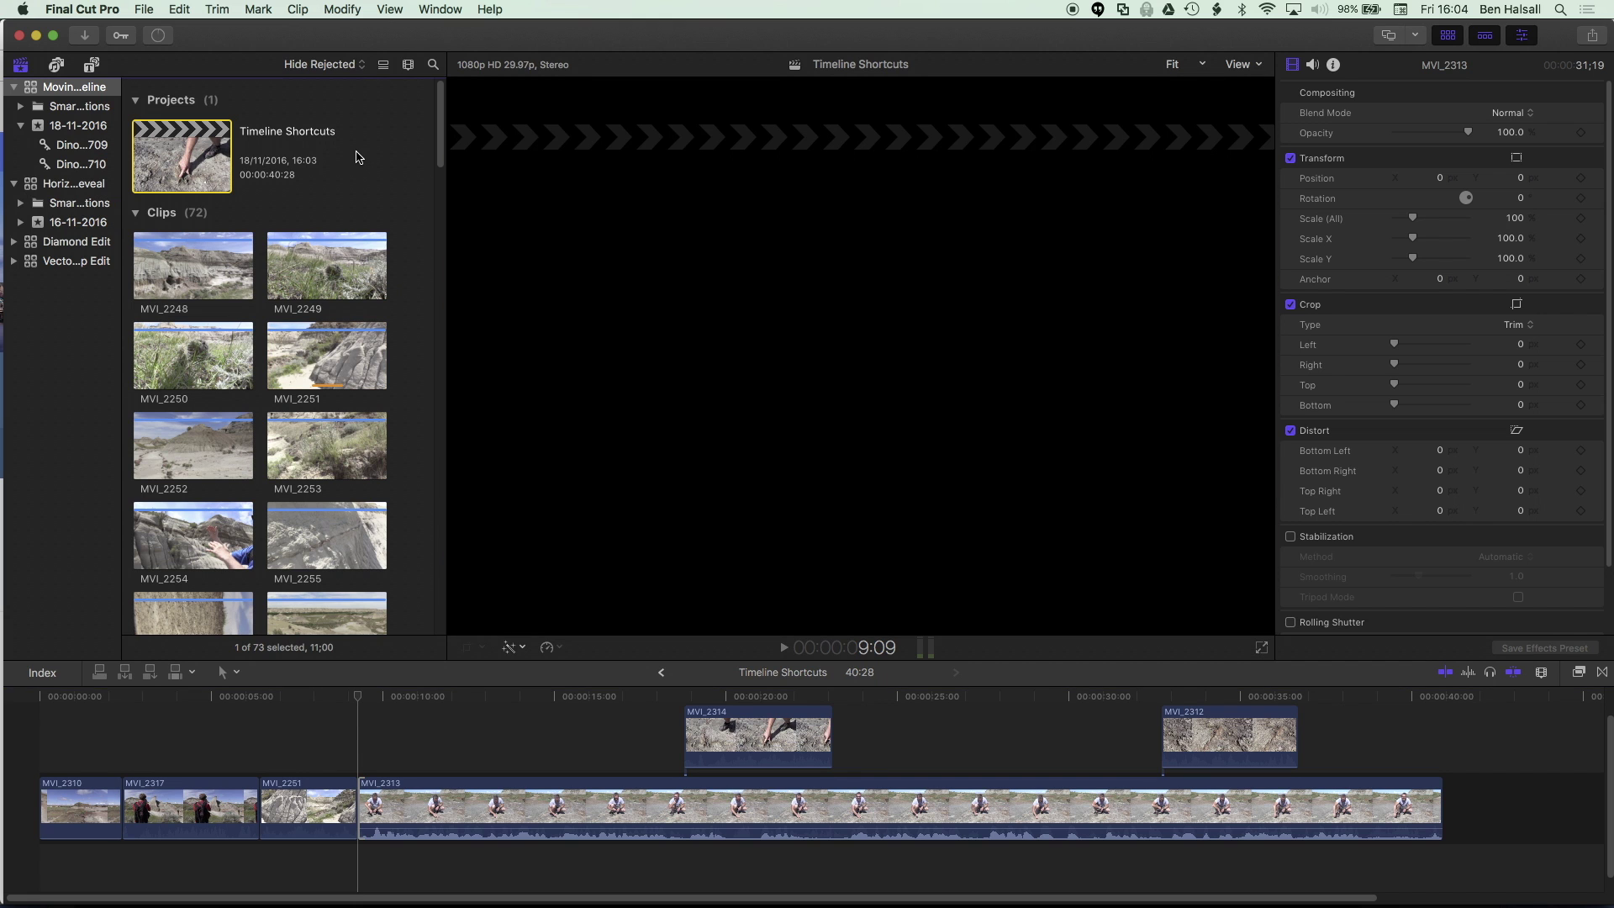
key(super+equal)
key(super+equal)
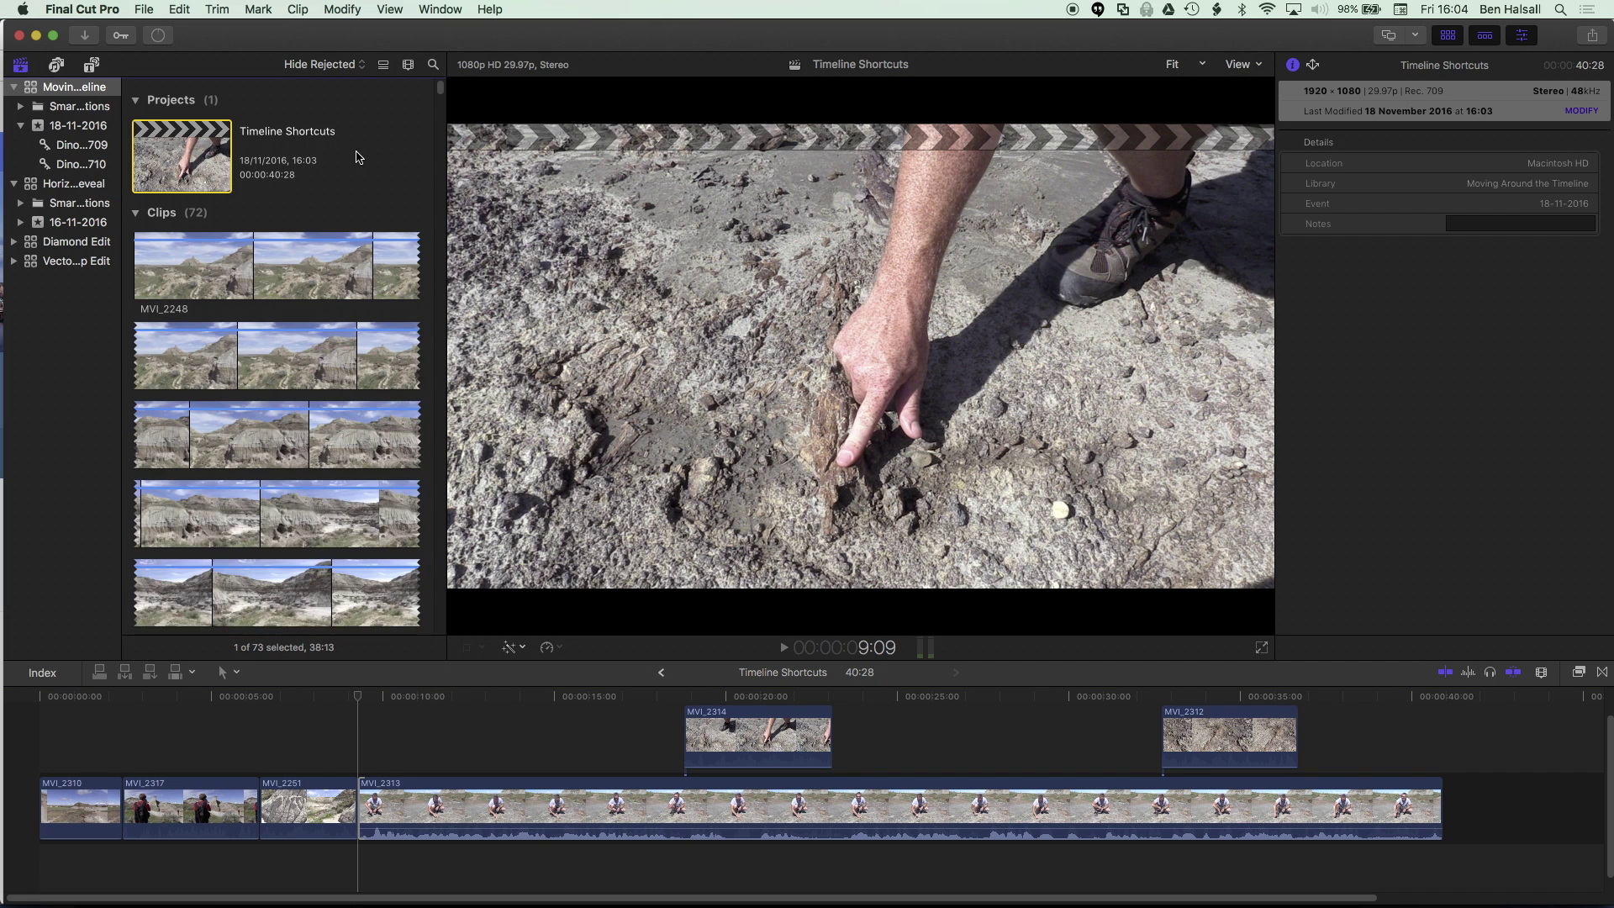
key(super+minus)
key(super+minus)
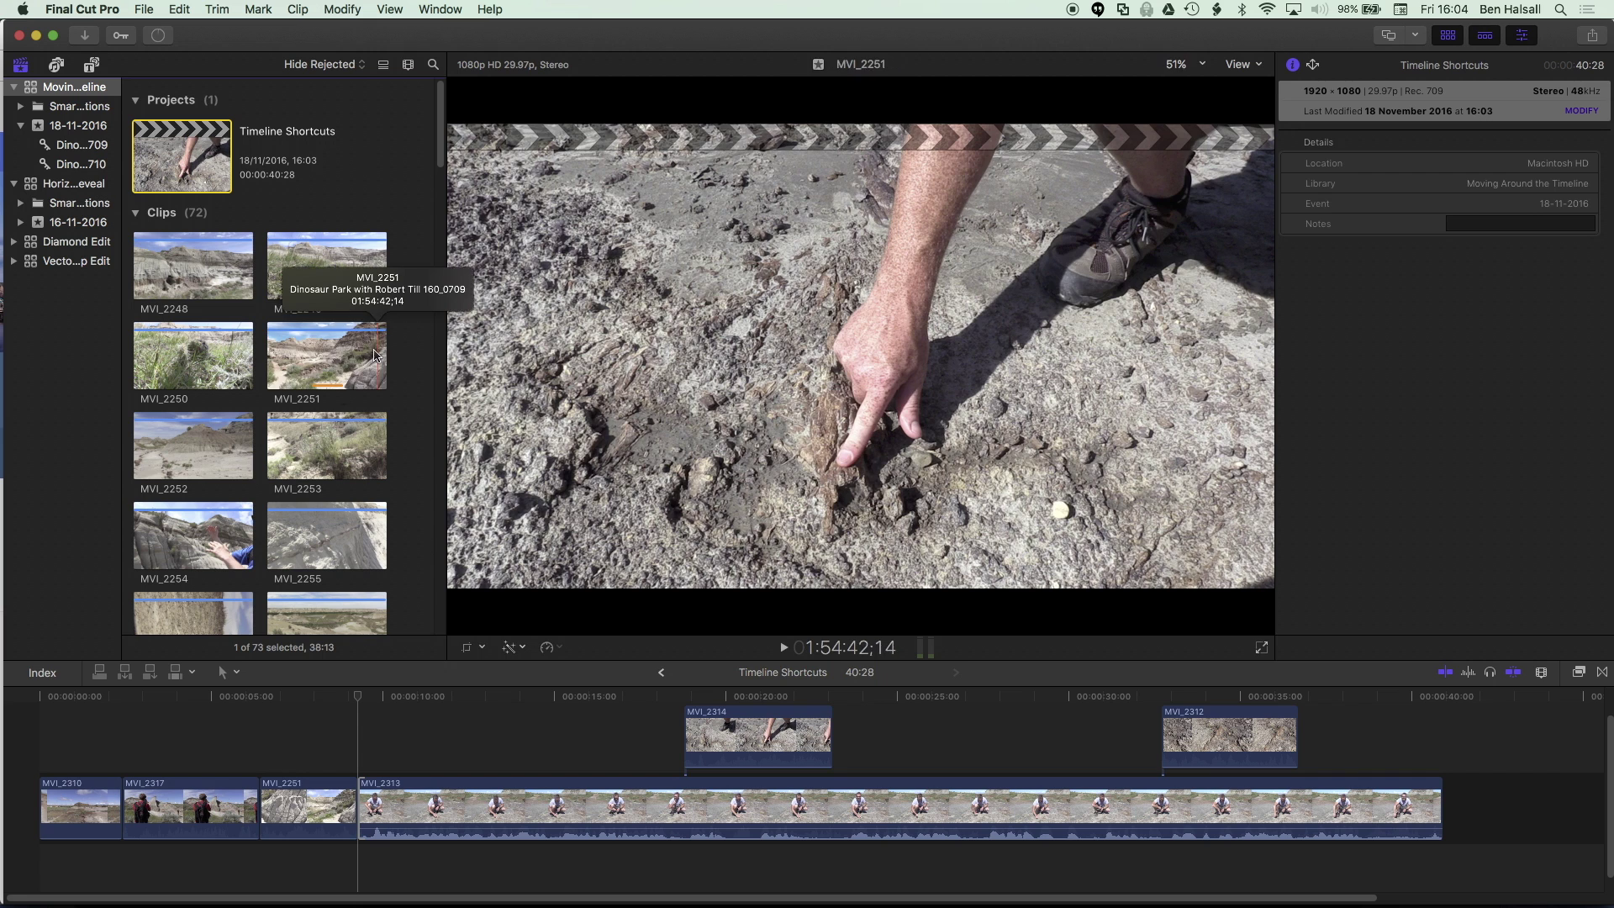
key(super+minus)
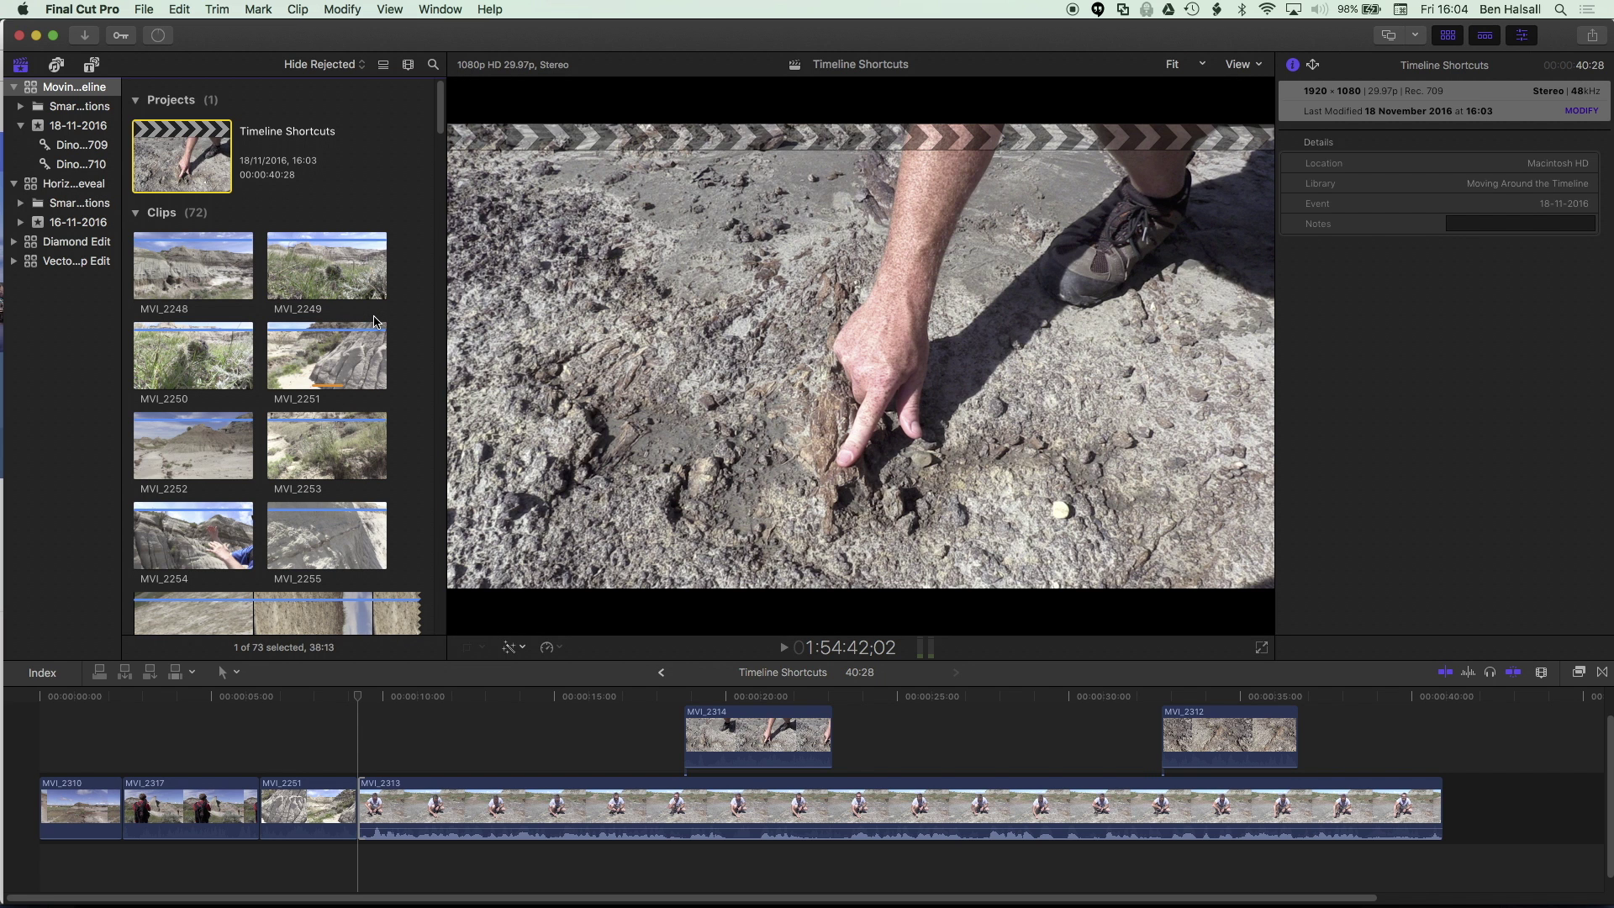
key(shift+z)
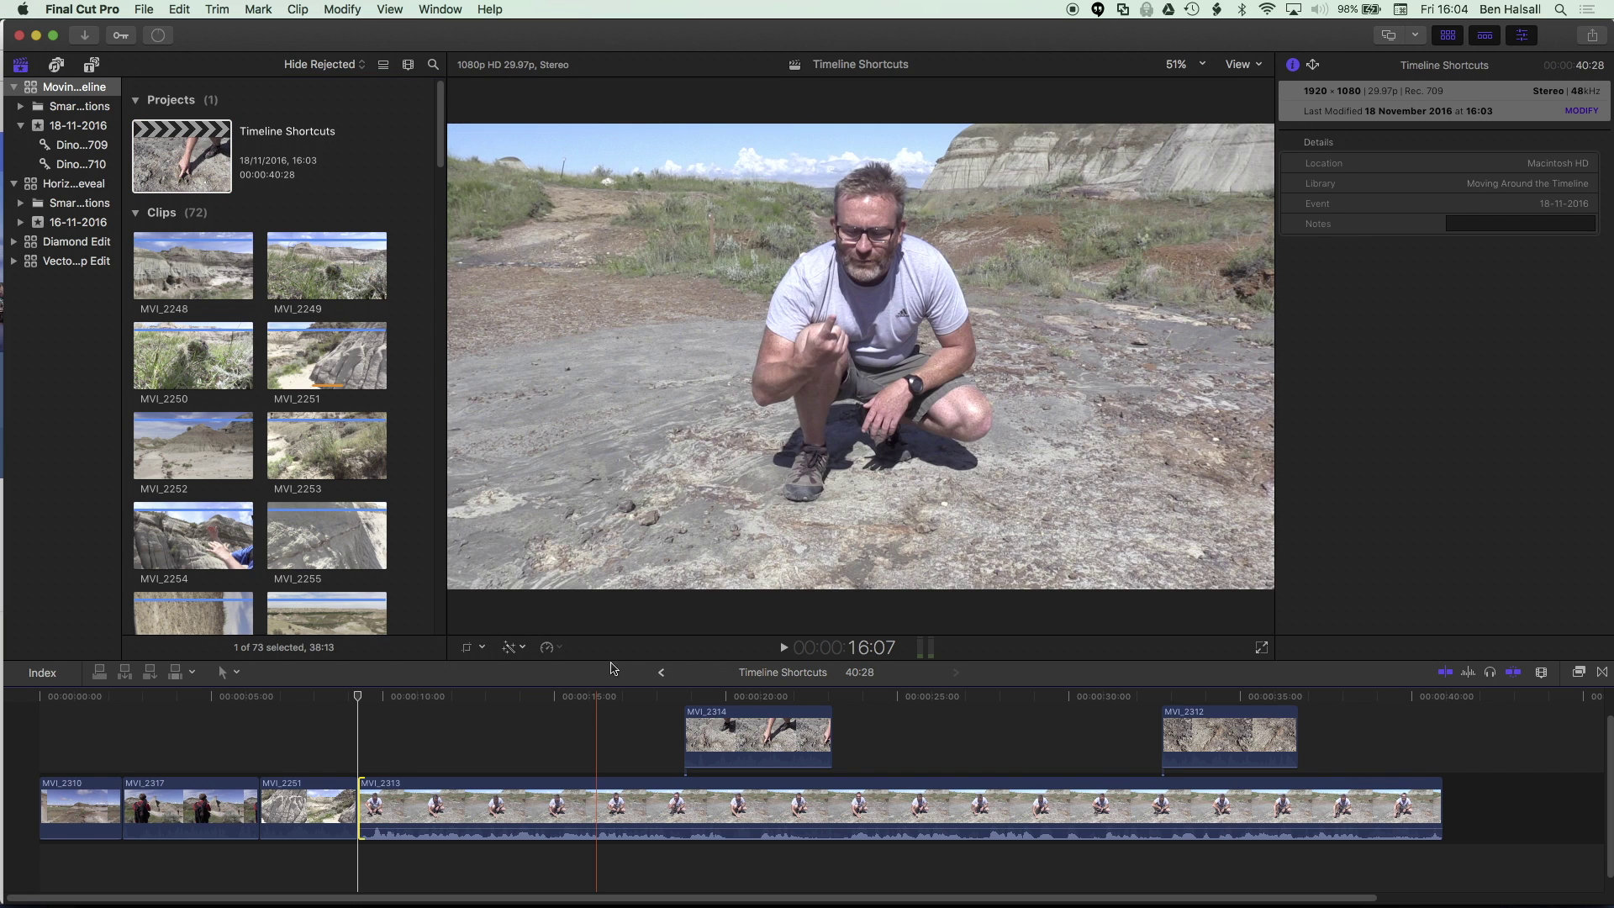
- Drag clip MVI_2271 from the browser to the end of the primary storyline
key(])
key(super+1)
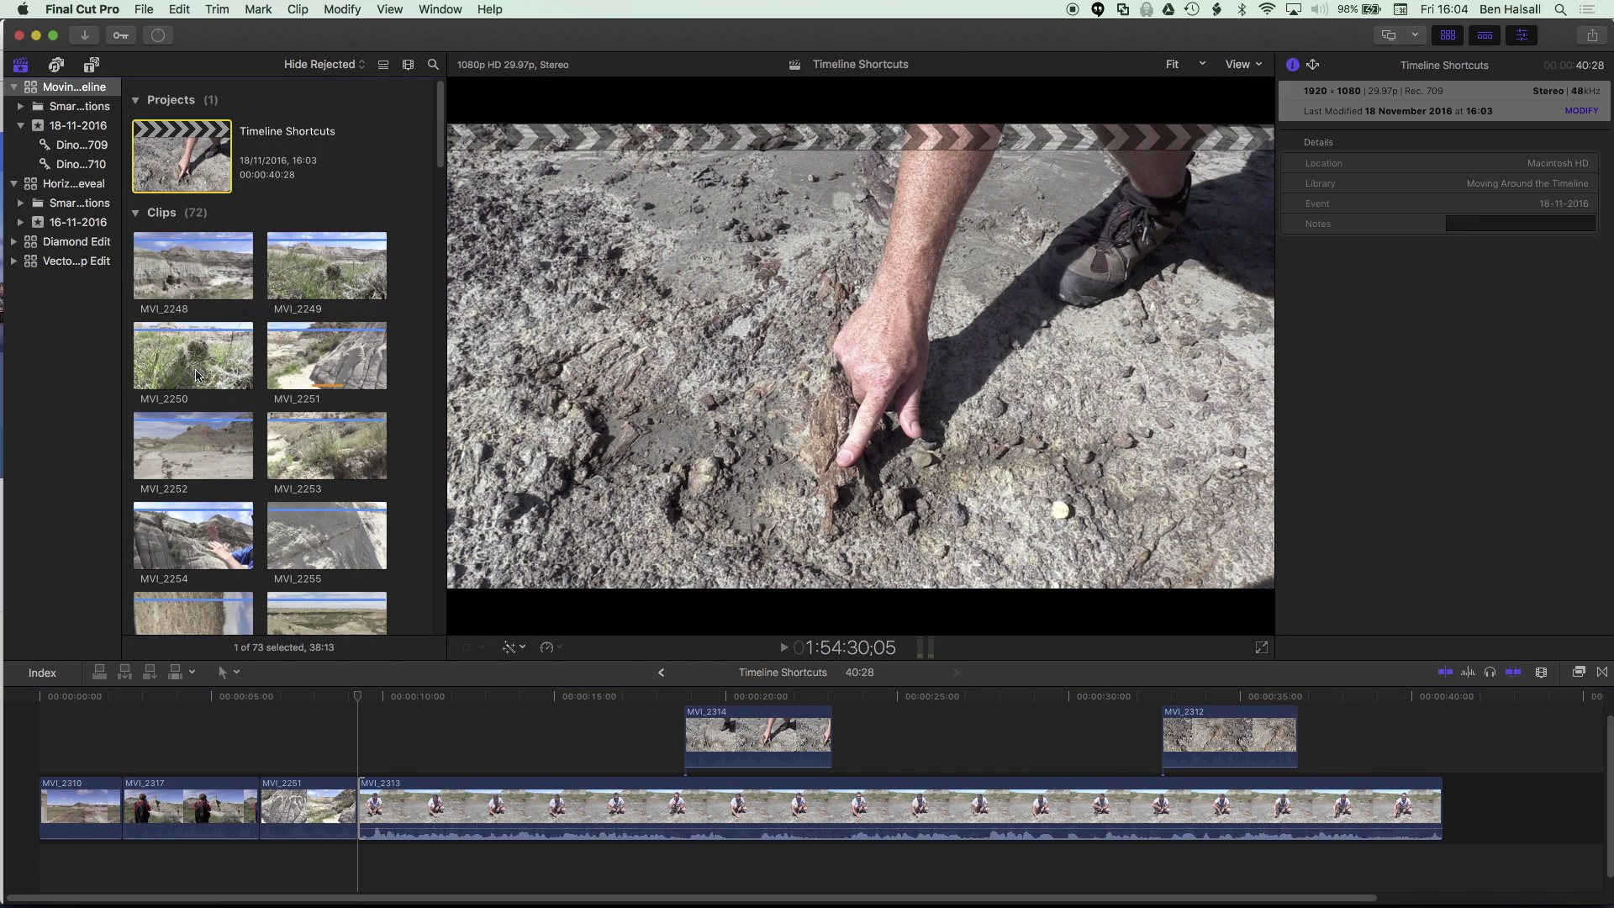
scroll(427, 261, down, 8)
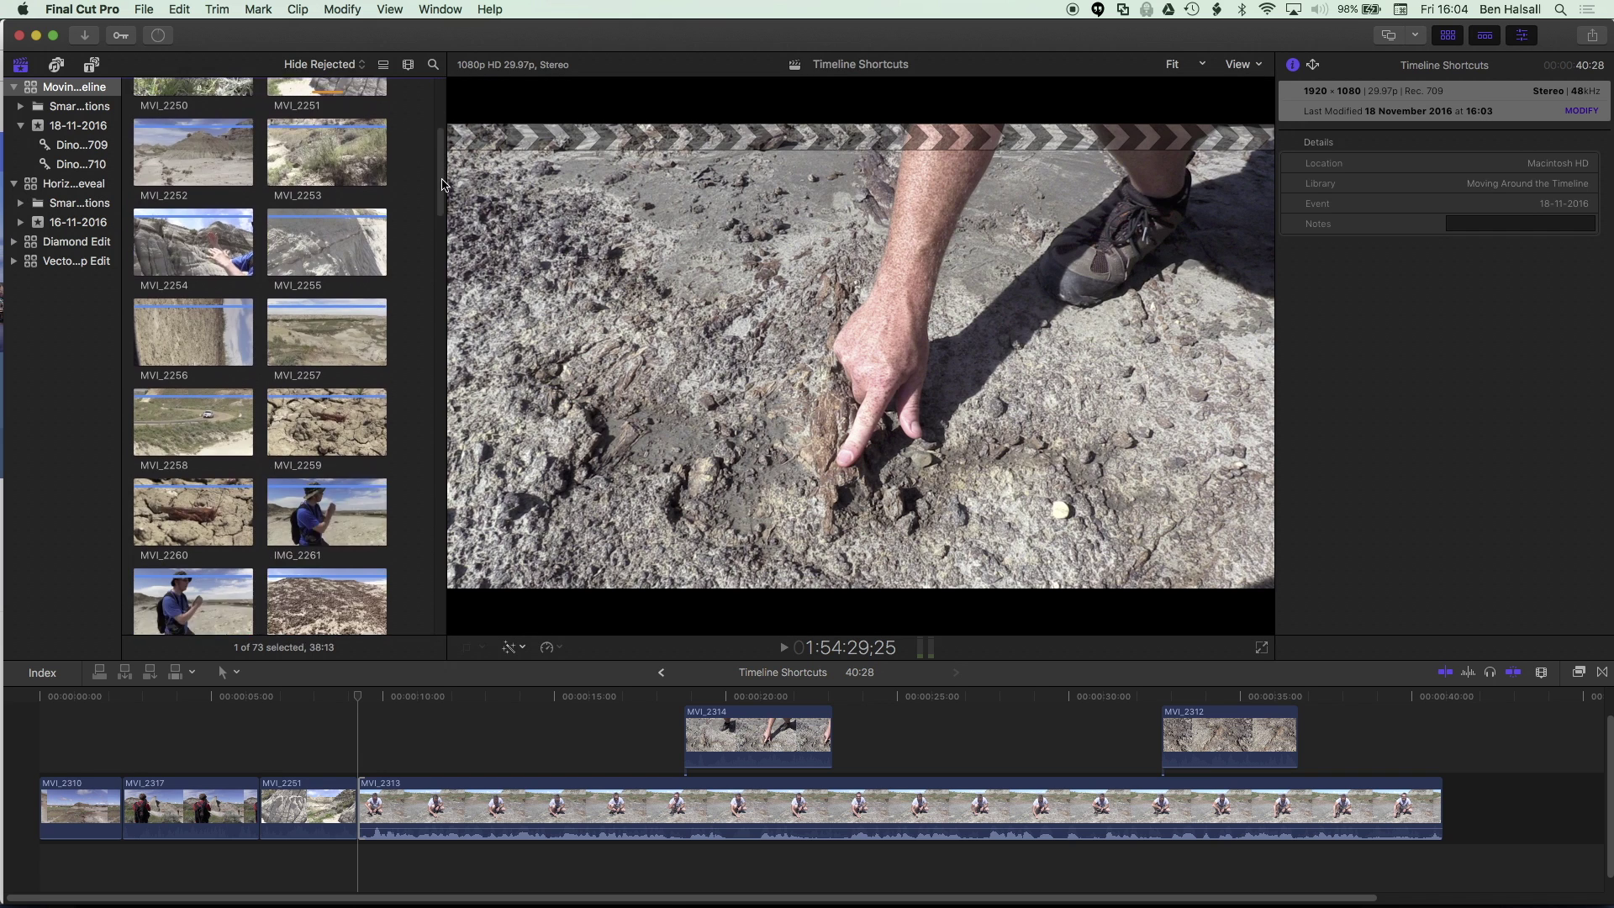
scroll(427, 261, down, 5)
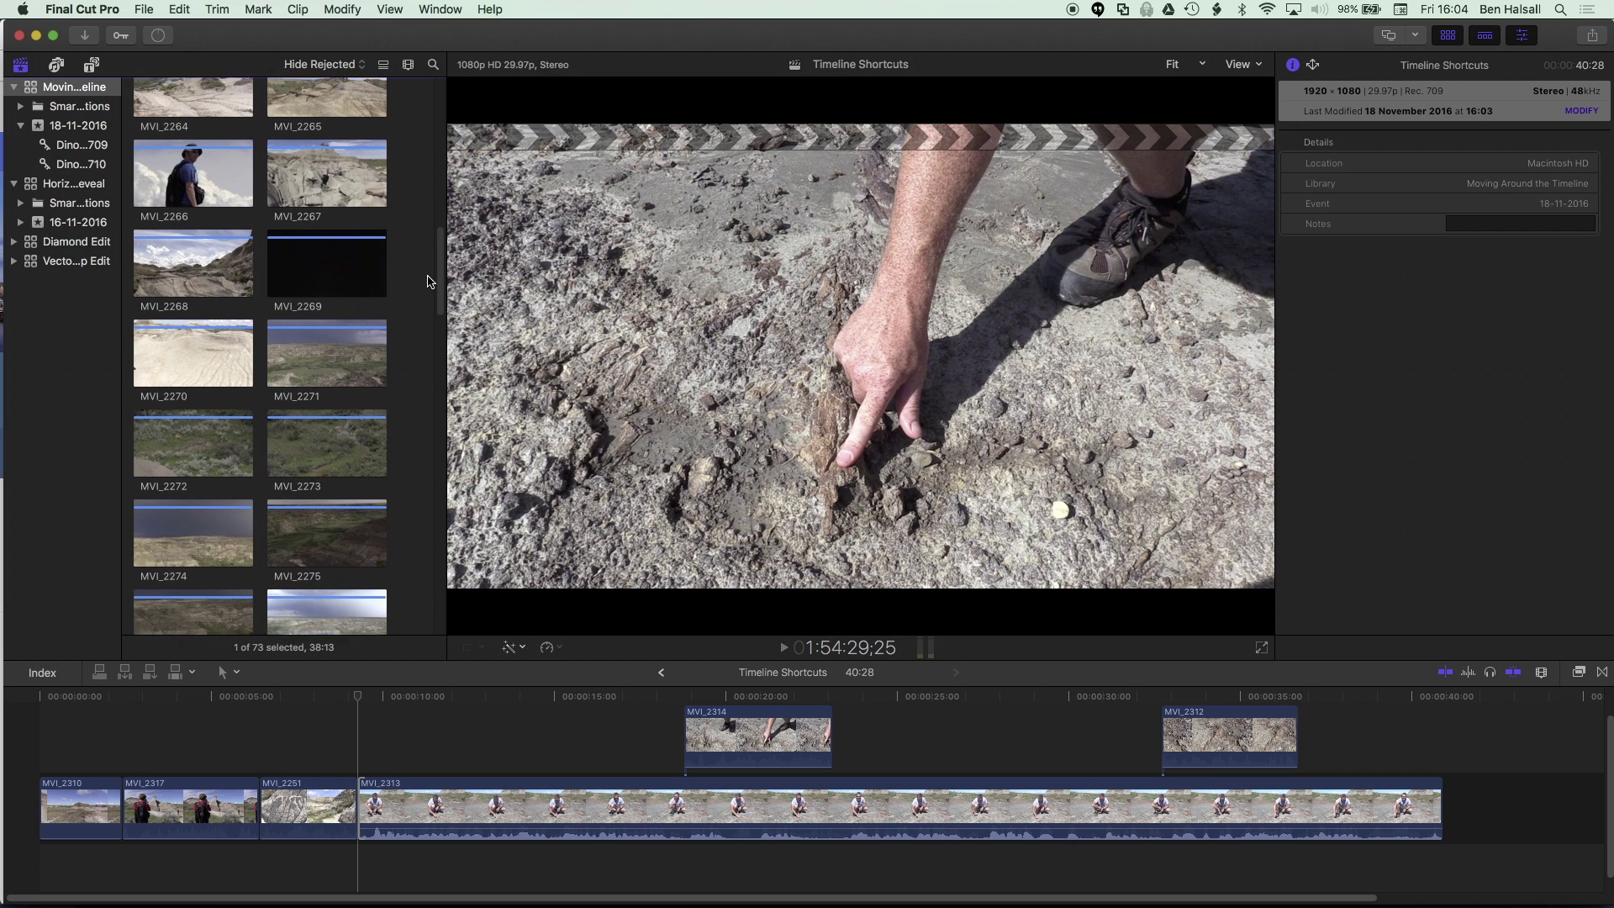
click(321, 359)
drag(320, 359, 1458, 807)
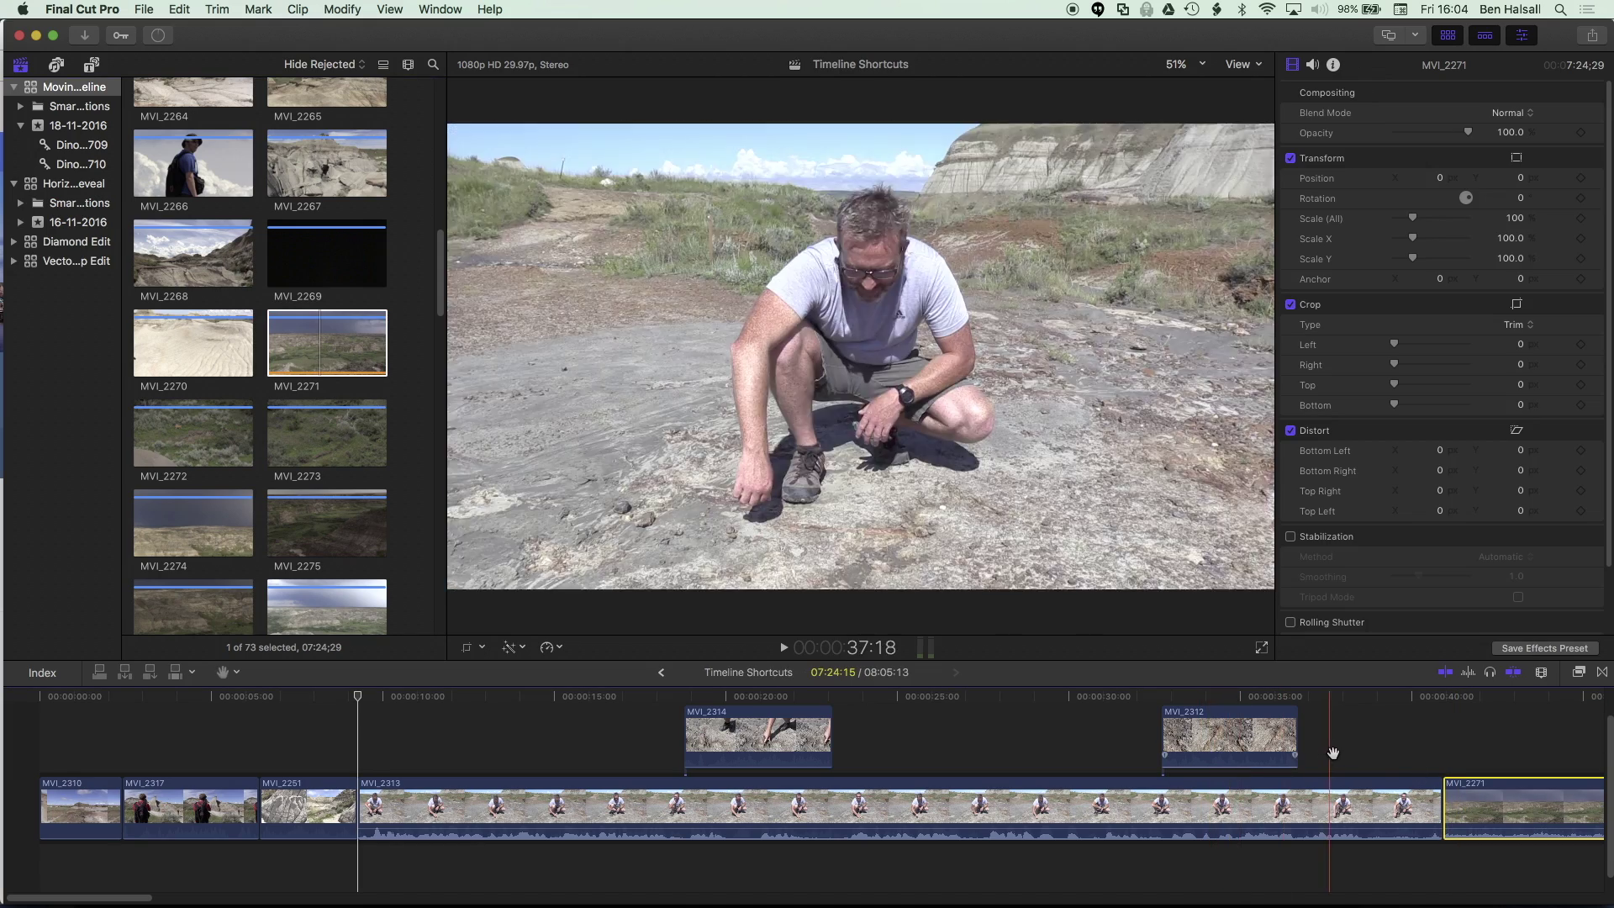
- Pan the timeline with the Hand tool toward the new clip, then fit the whole 8:05:13 project
key(h)
drag(1261, 762, 1152, 762)
scroll(1153, 763, right, 5)
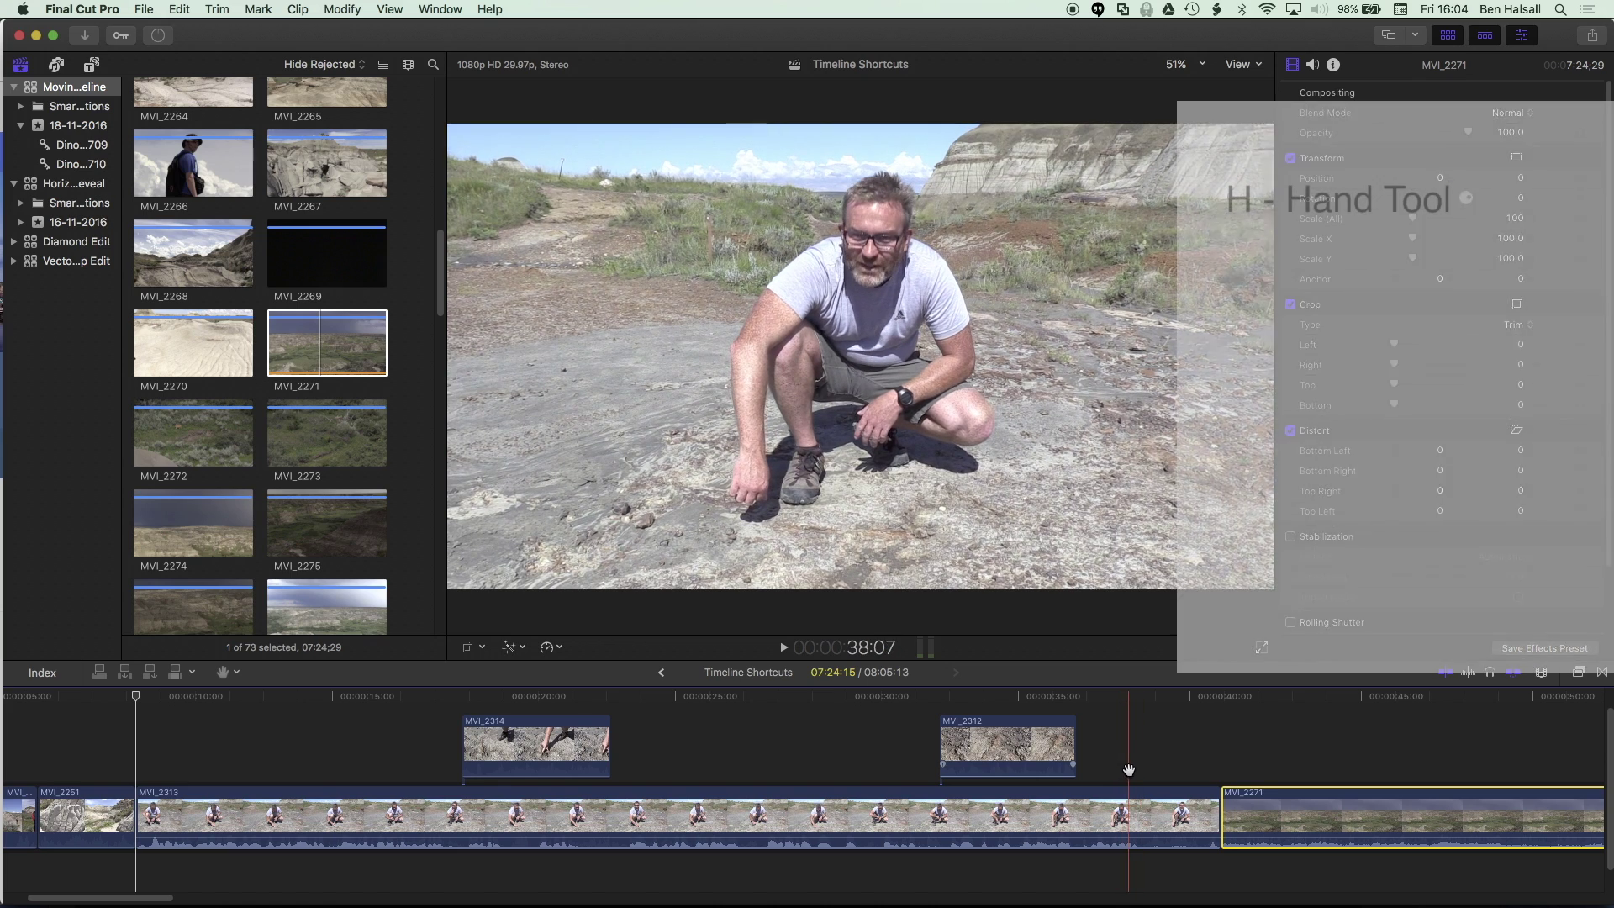
drag(1192, 767, 917, 773)
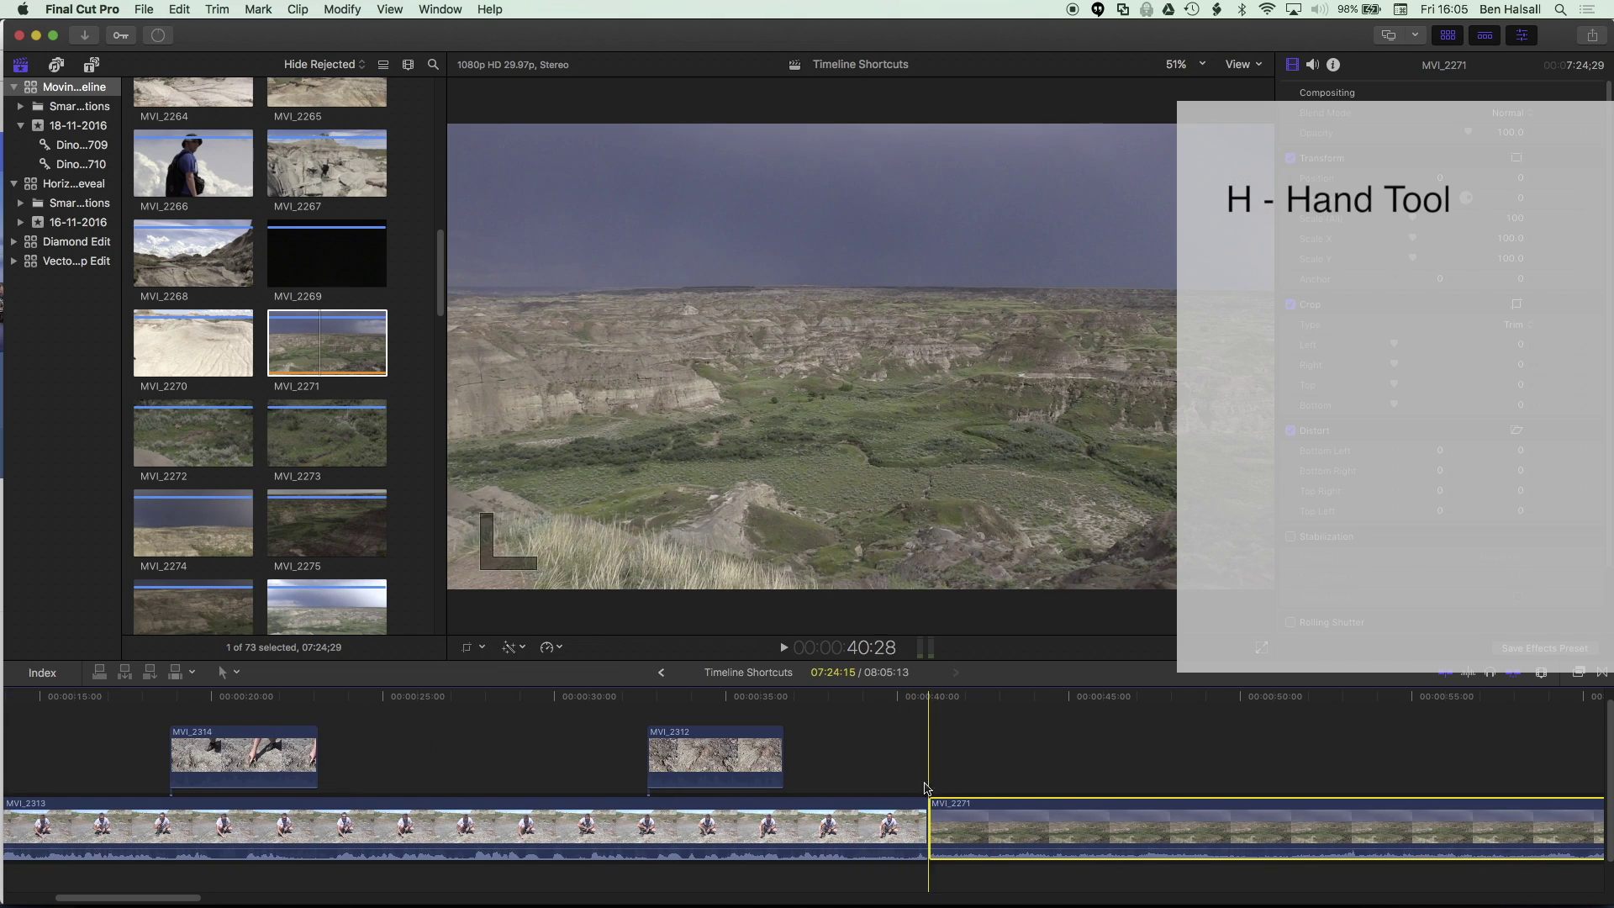
key(a)
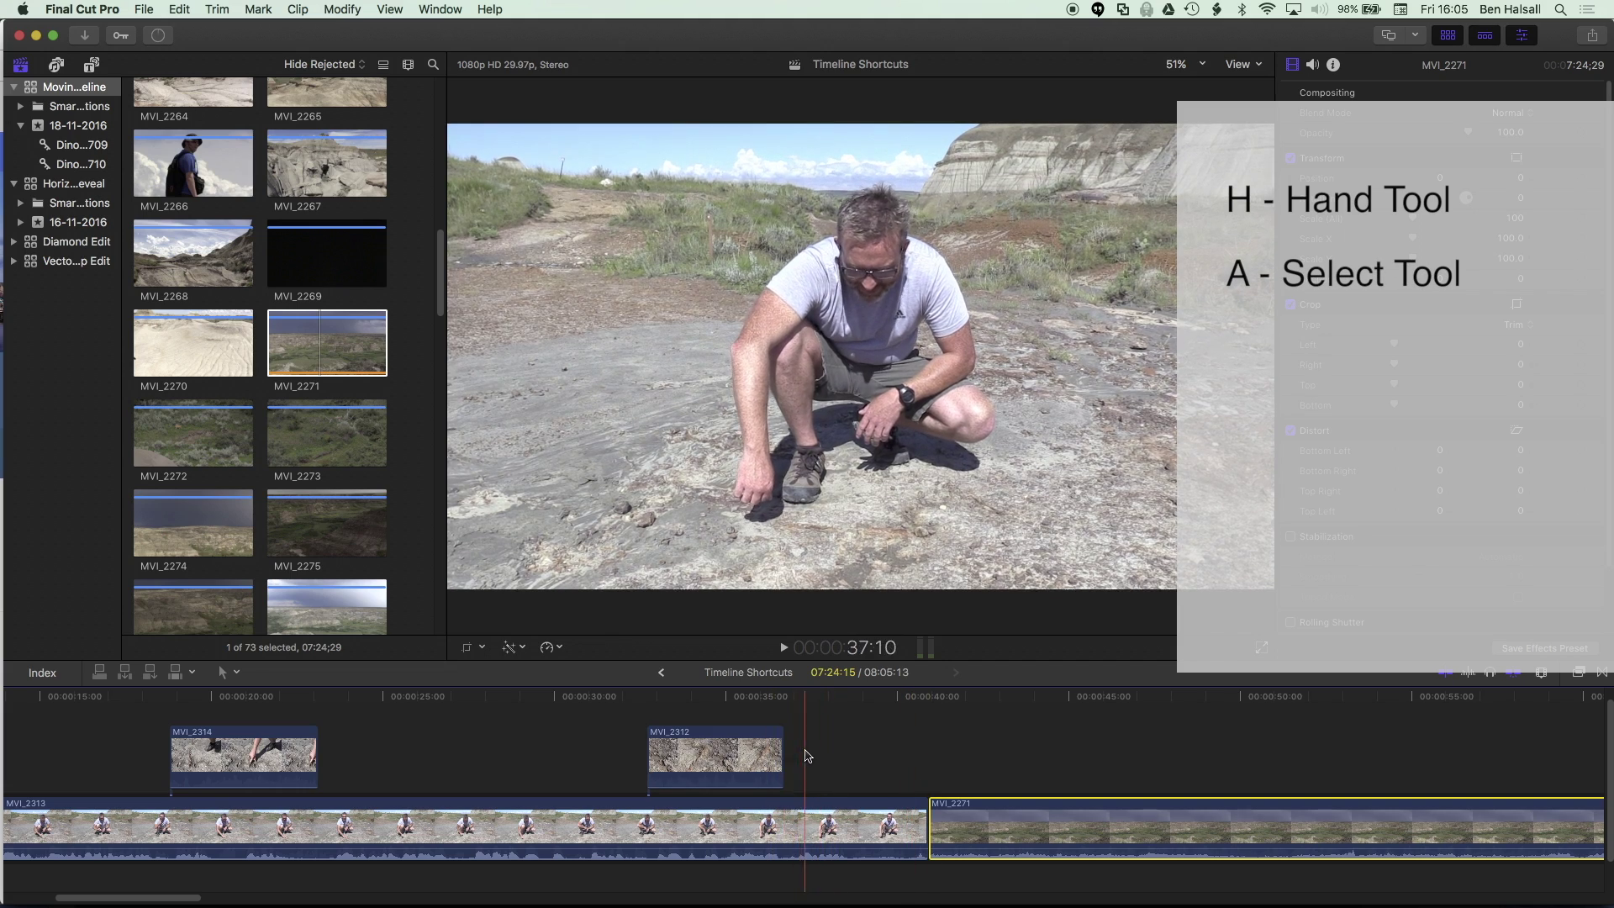
key(h)
scroll(958, 734, right, 5)
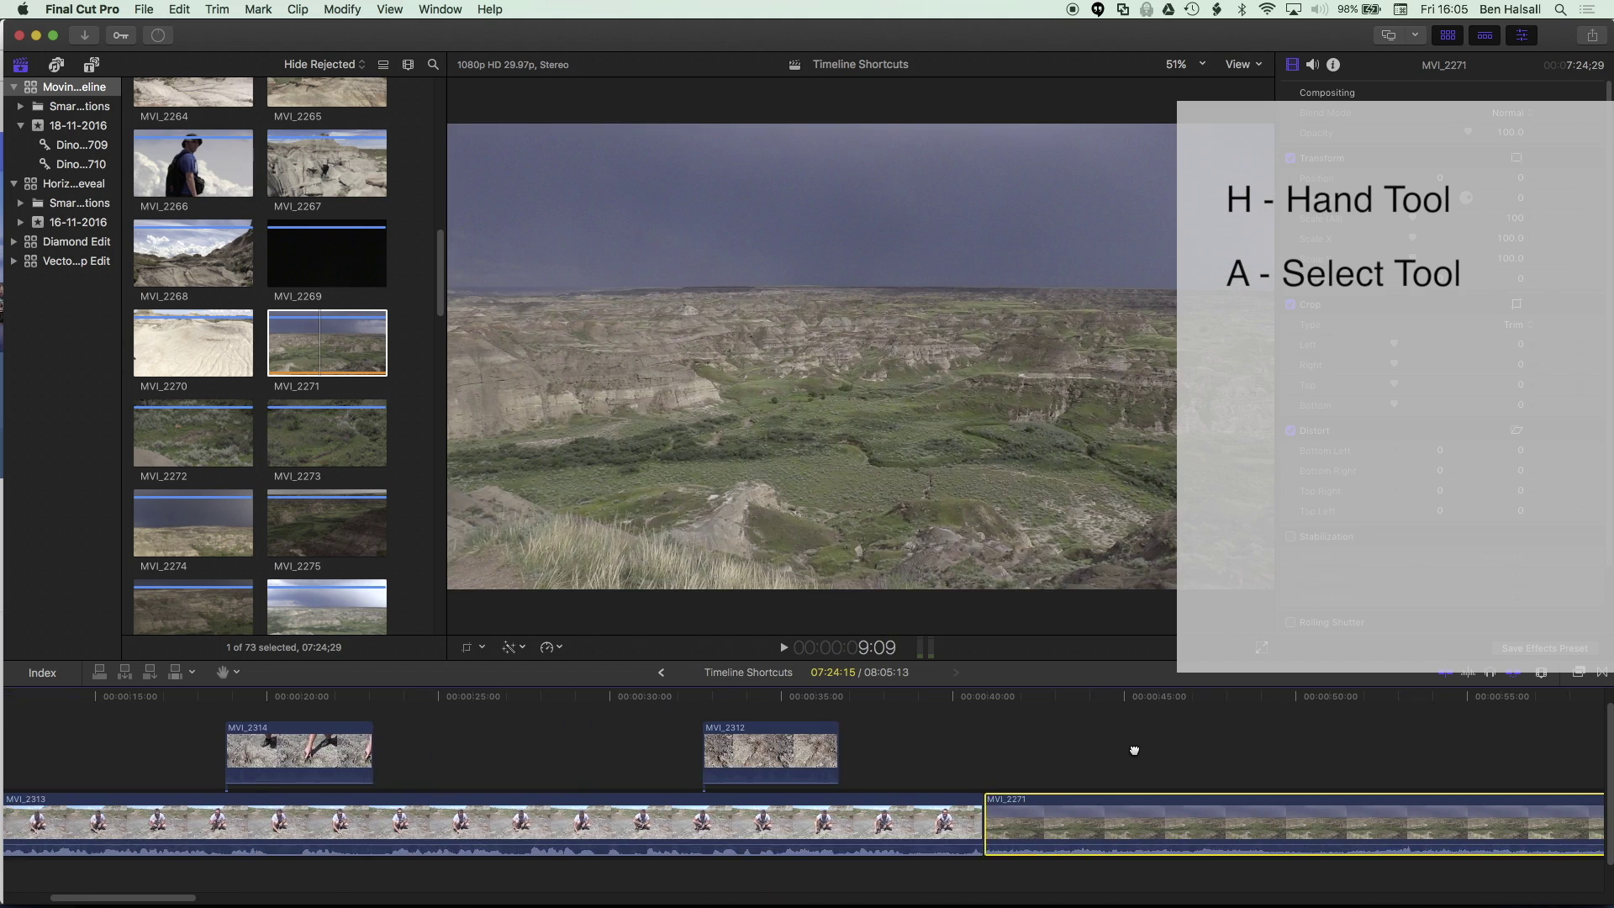
scroll(726, 748, right, 3)
key(shift+z)
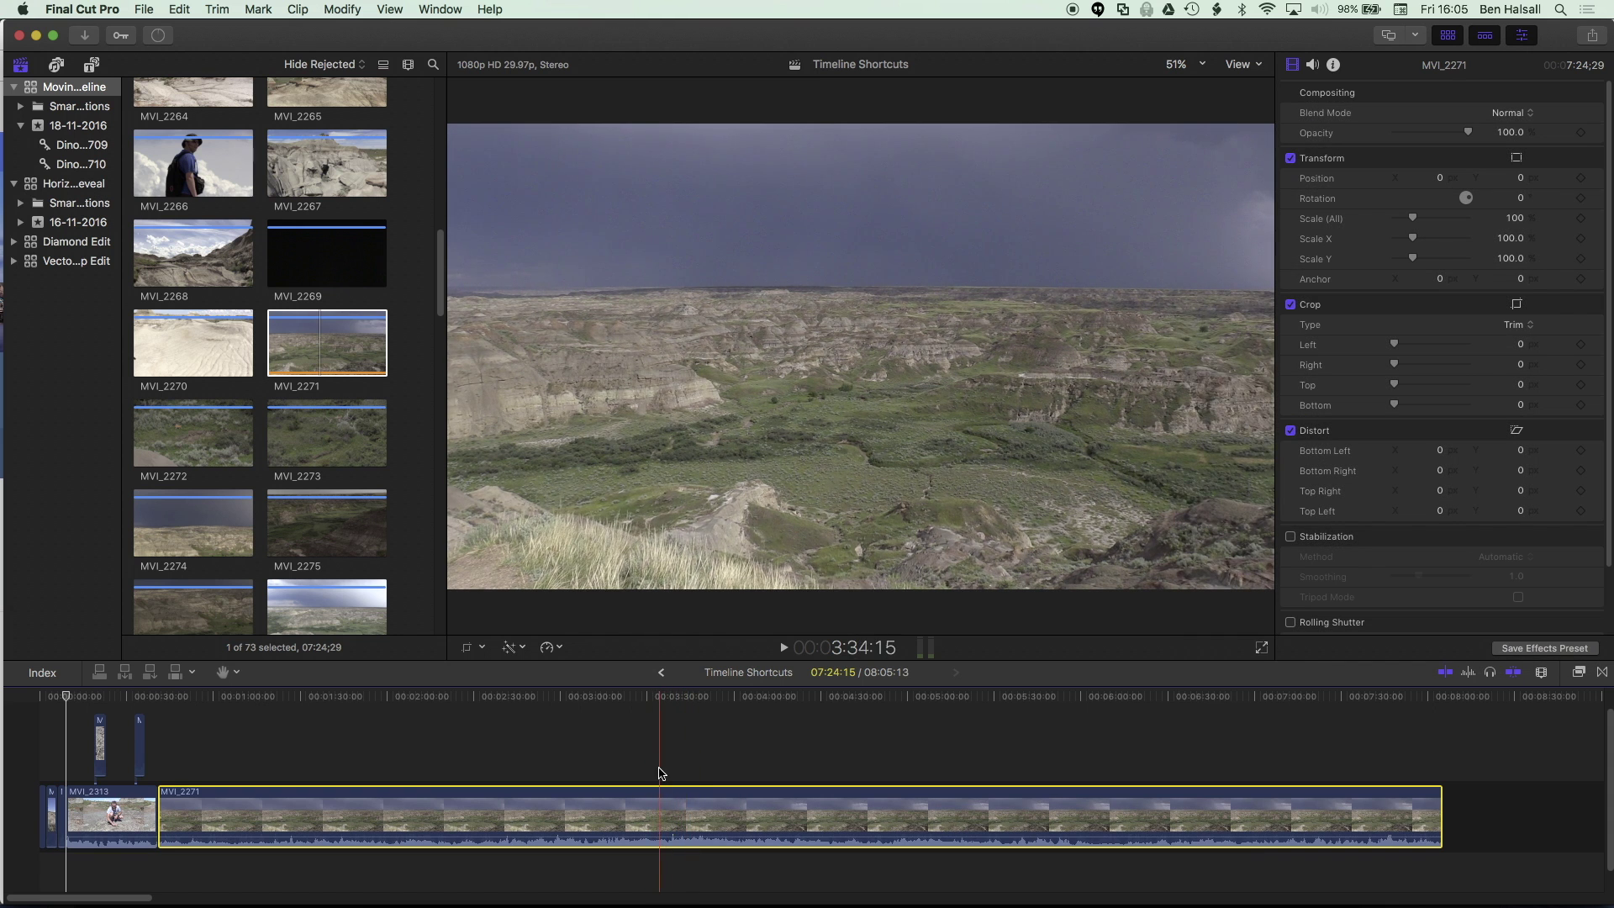
- Pull MVI_2271's volume line to the bottom, then move the playhead to about 2:54
key(a)
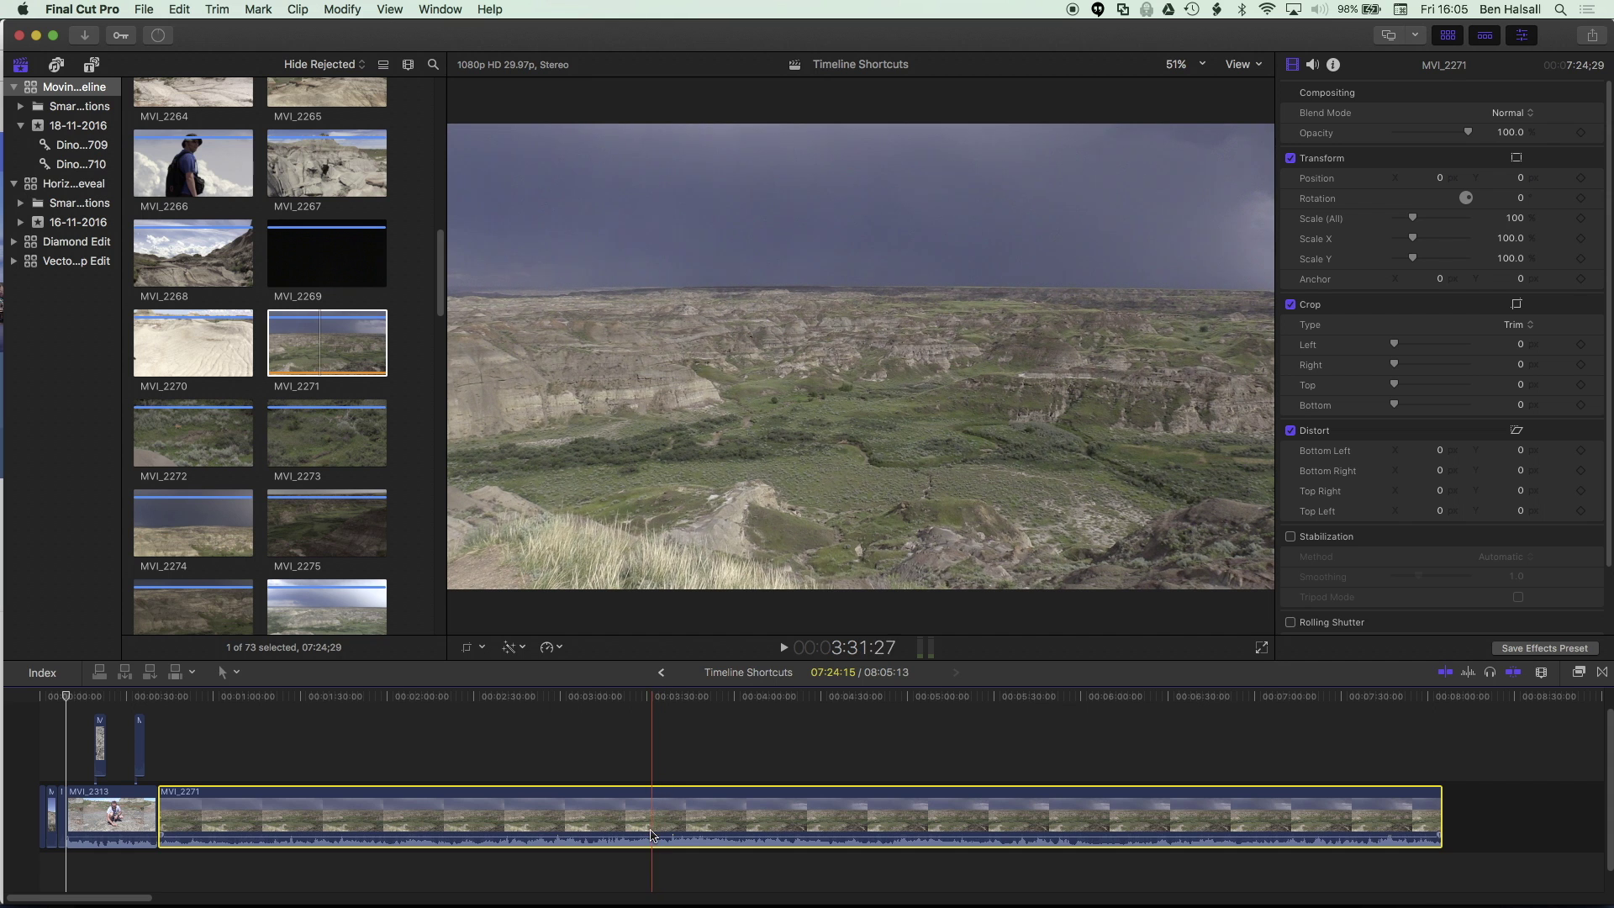
drag(652, 835, 652, 863)
drag(575, 698, 543, 700)
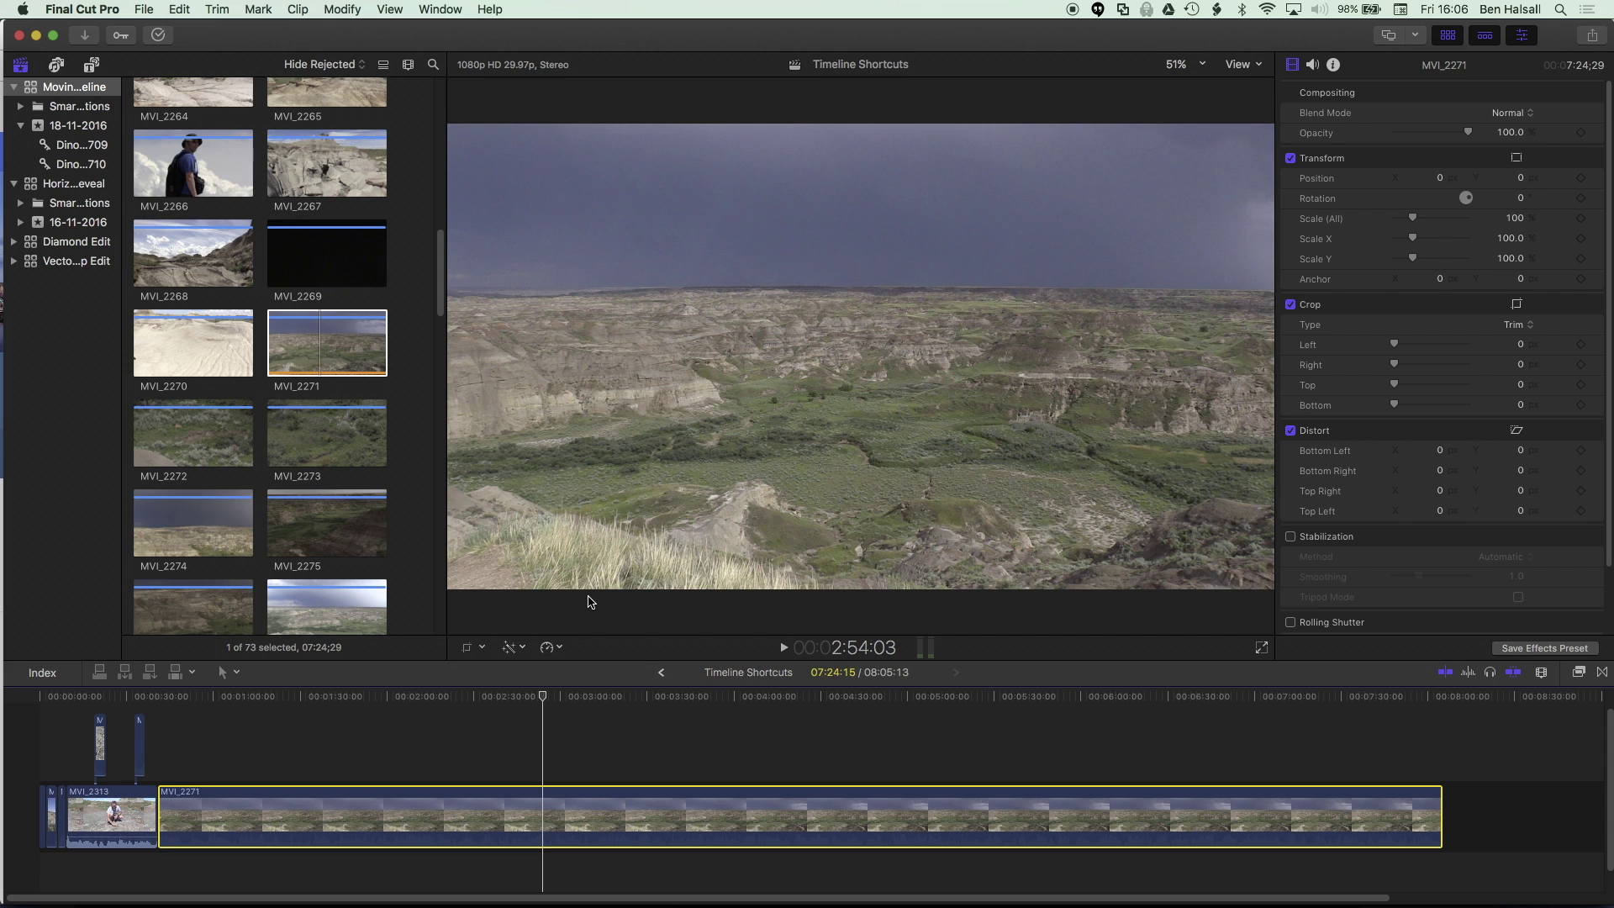
- Find frame 2:50:02 in MVI_2271 and set the in point there
key(j)
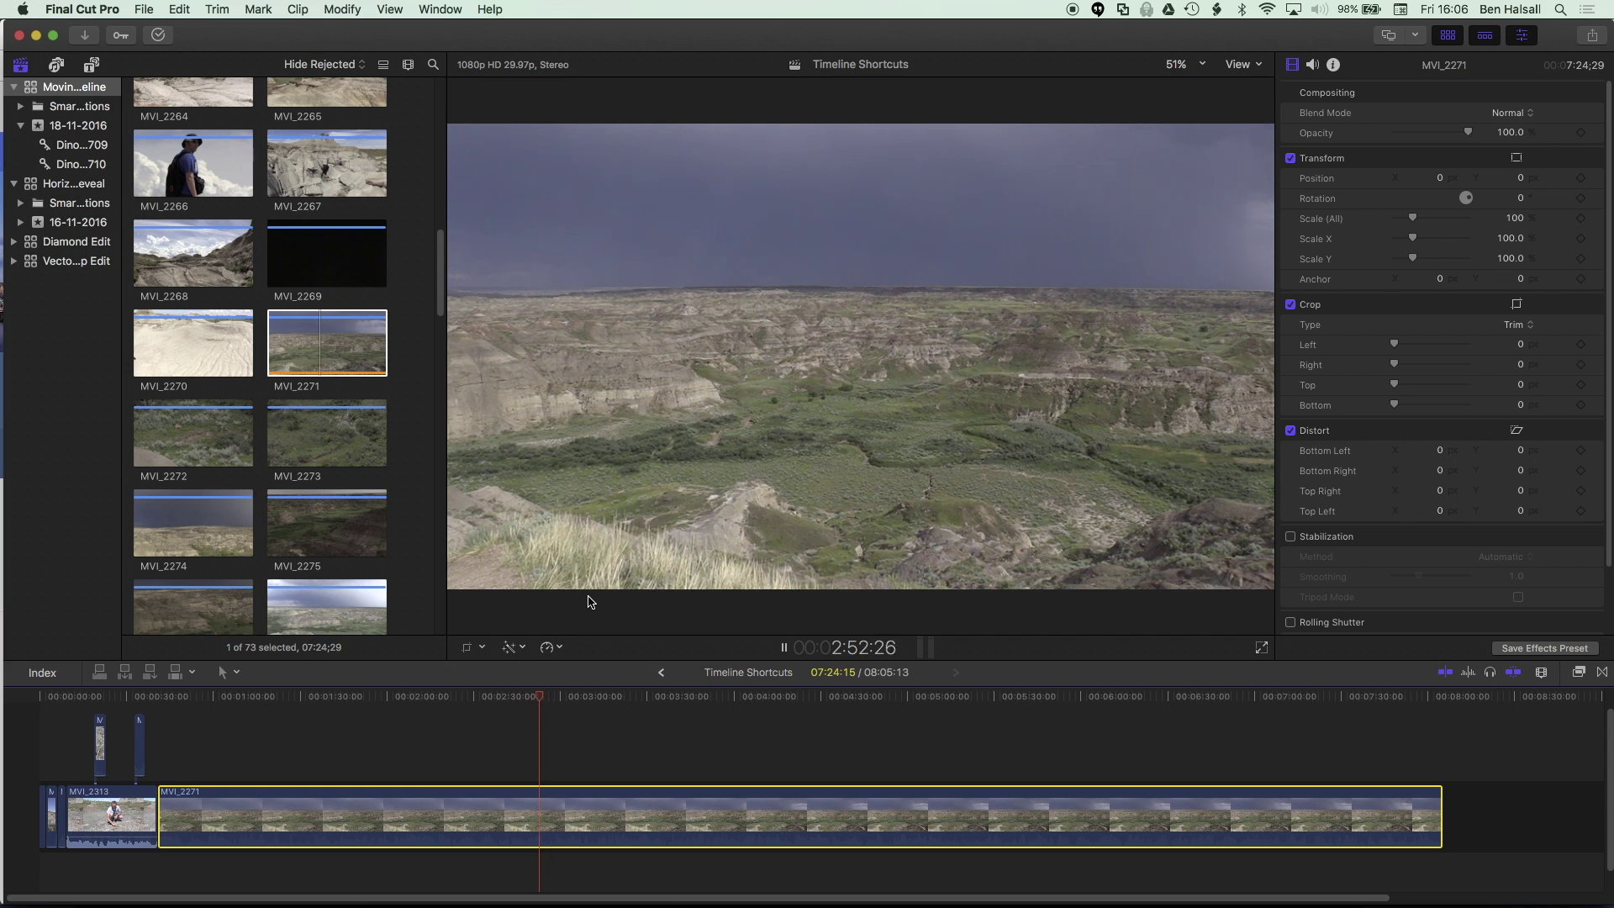
key(super+equal)
key(super+equal)
key(super+equal)
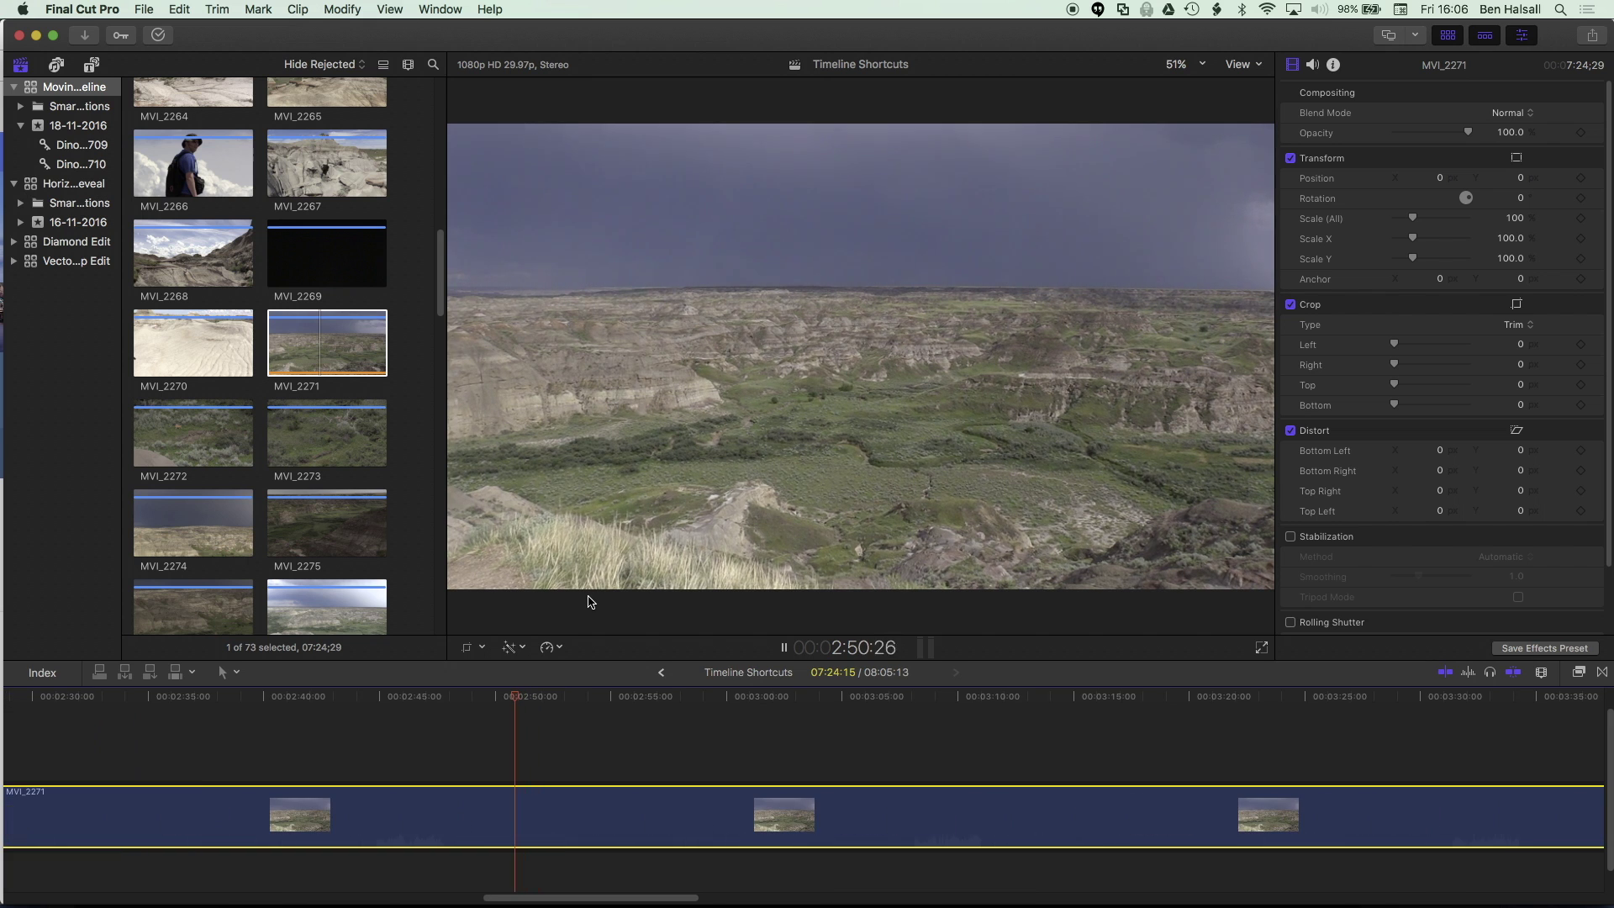
key(l)
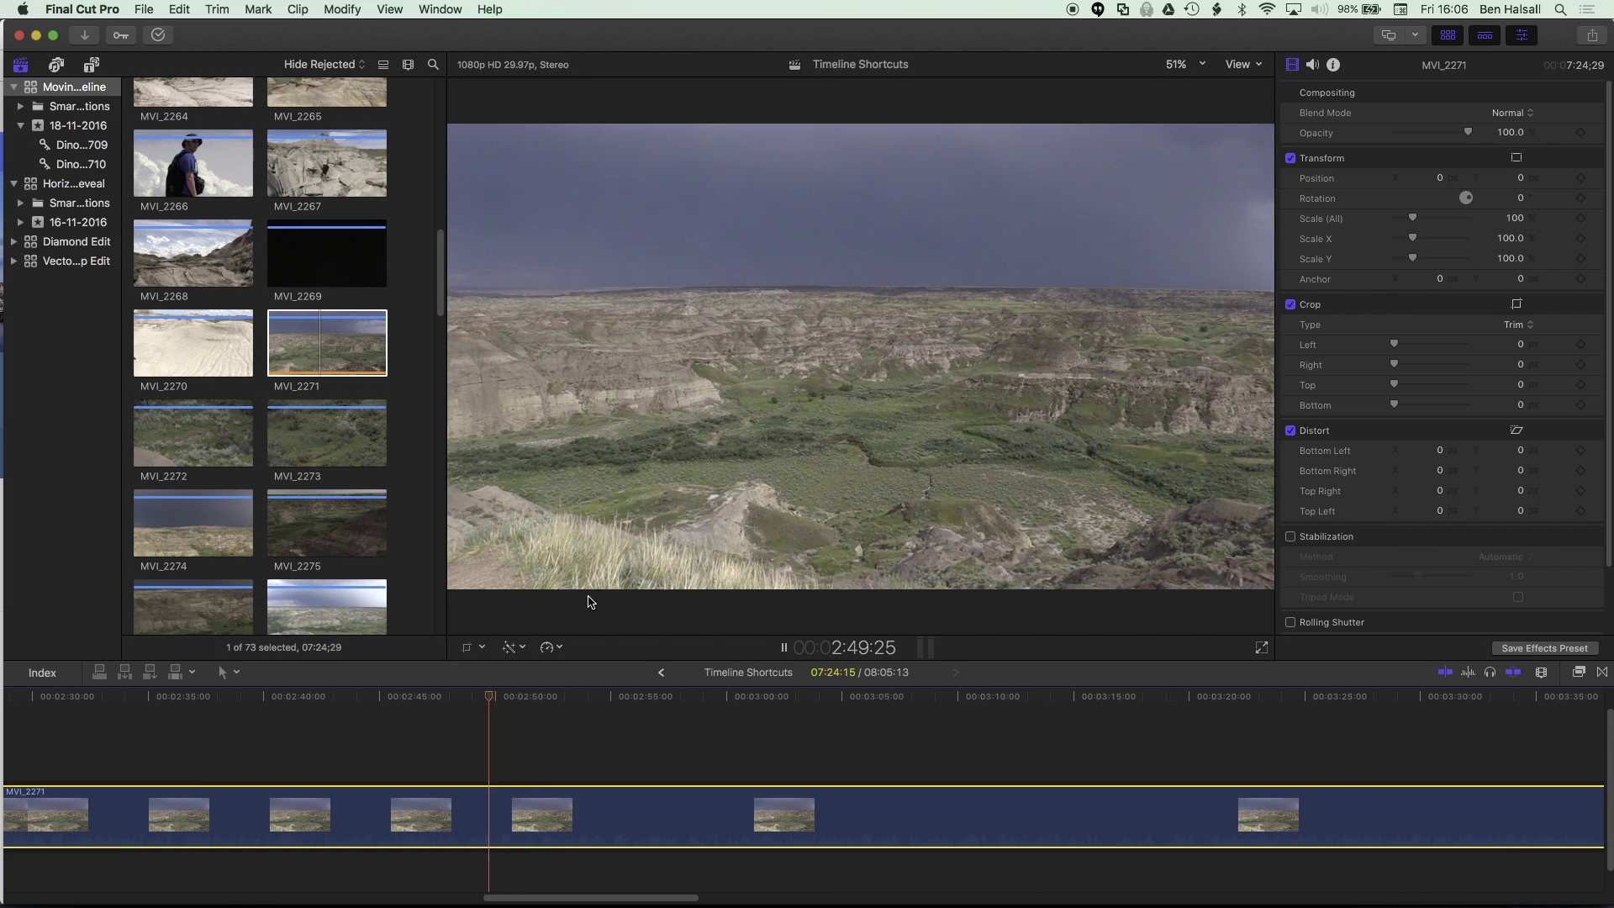
key(k)
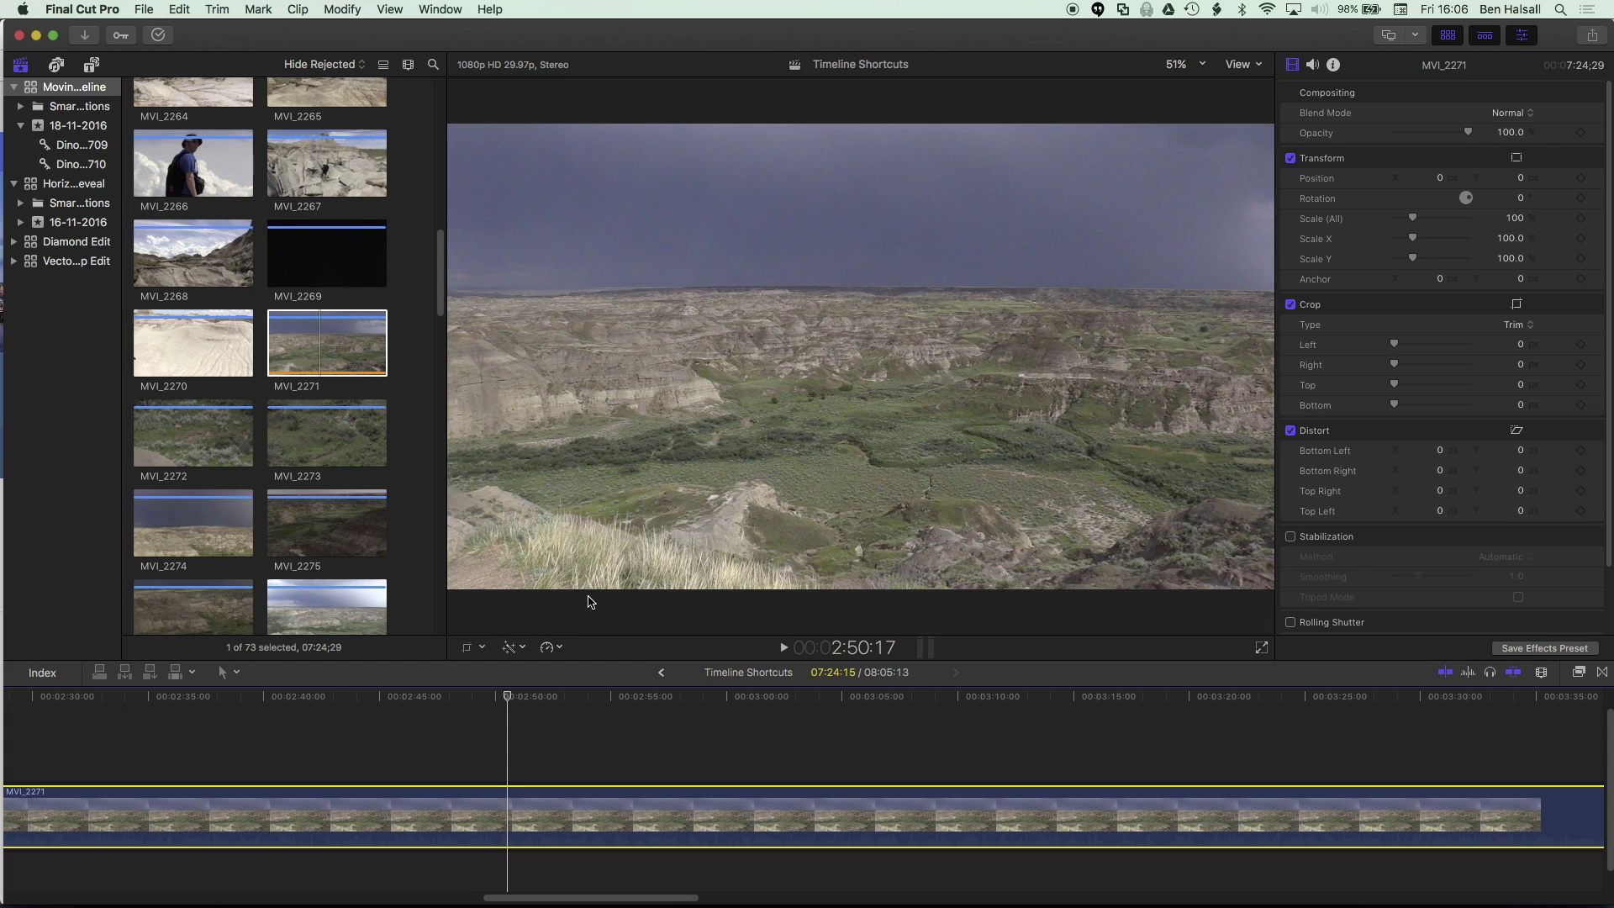
key(Left)
key(Right)
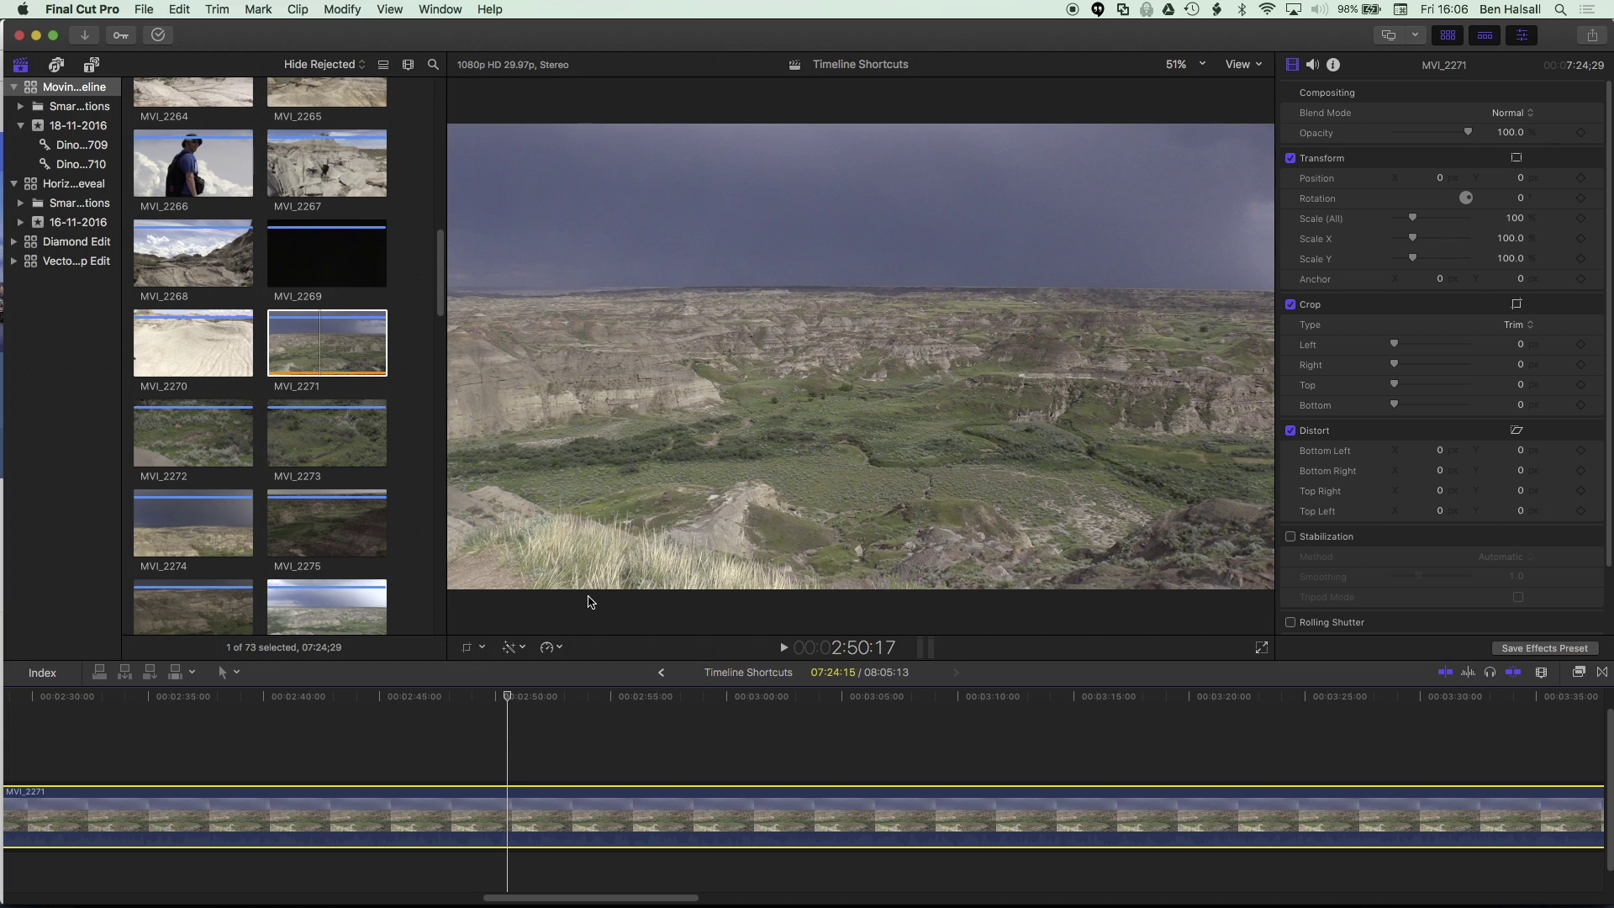
key(Left)
key(Right)
key(Left)
key(Right)
key(Left)
key(Right)
key(Left)
key(Left)
key(Left)
key(Left)
key(Left)
key(Left)
key(Left)
key(Left)
key(Left)
key(Left)
key(Left)
key(Left)
key(Left)
key(Left)
key(Left)
key(i)
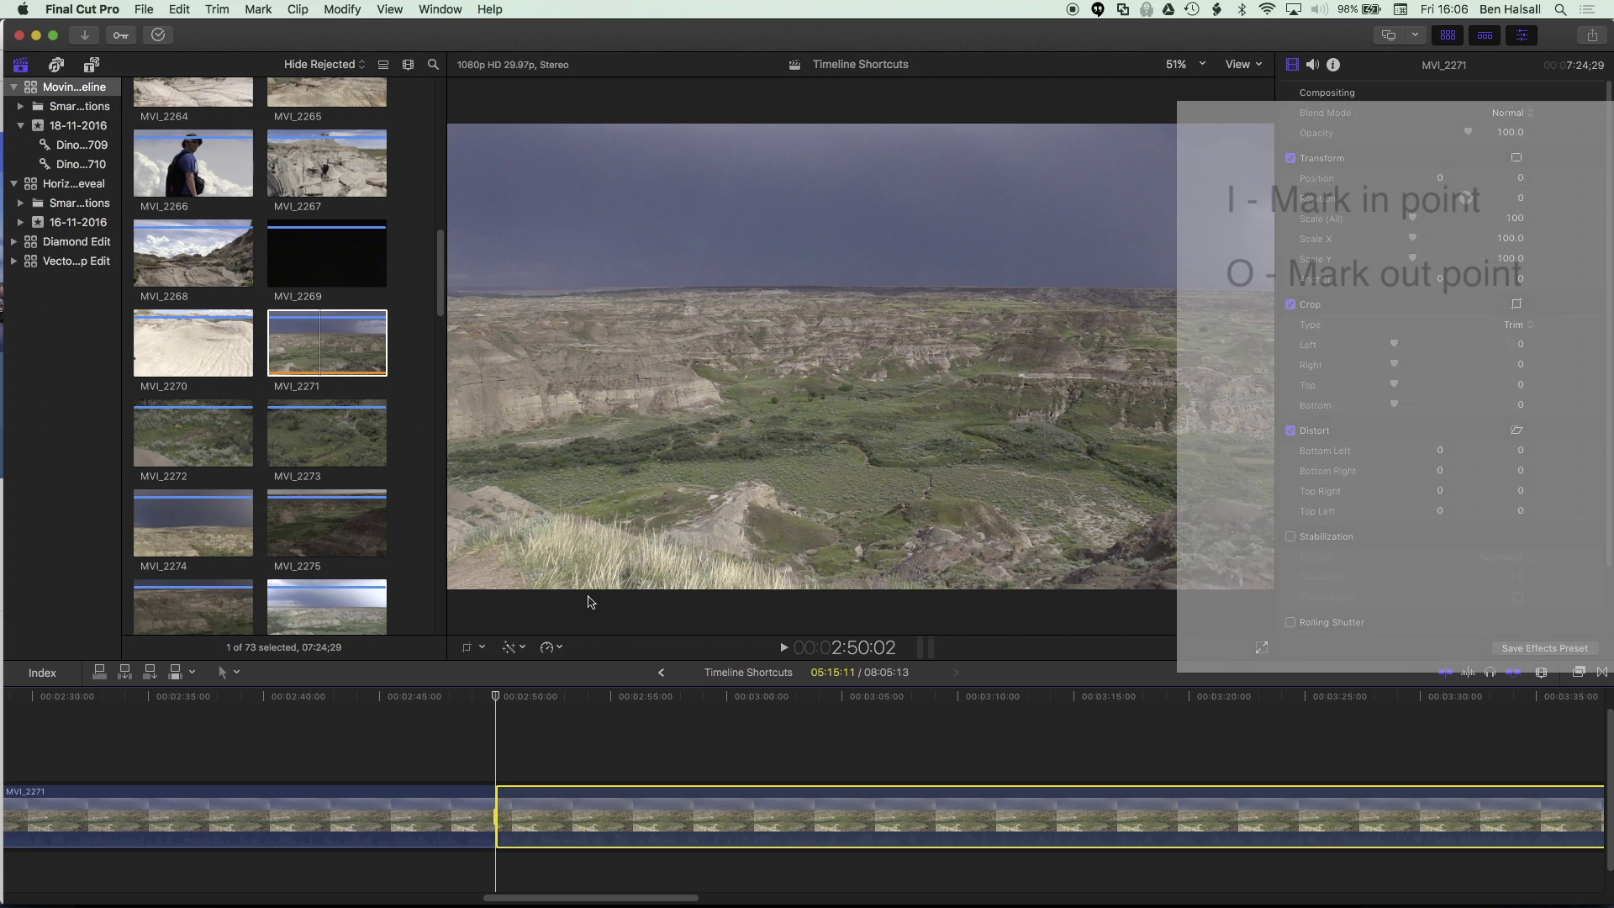
- Play to 2:53:00 and set the out point, closing the 2:28 range
key(space)
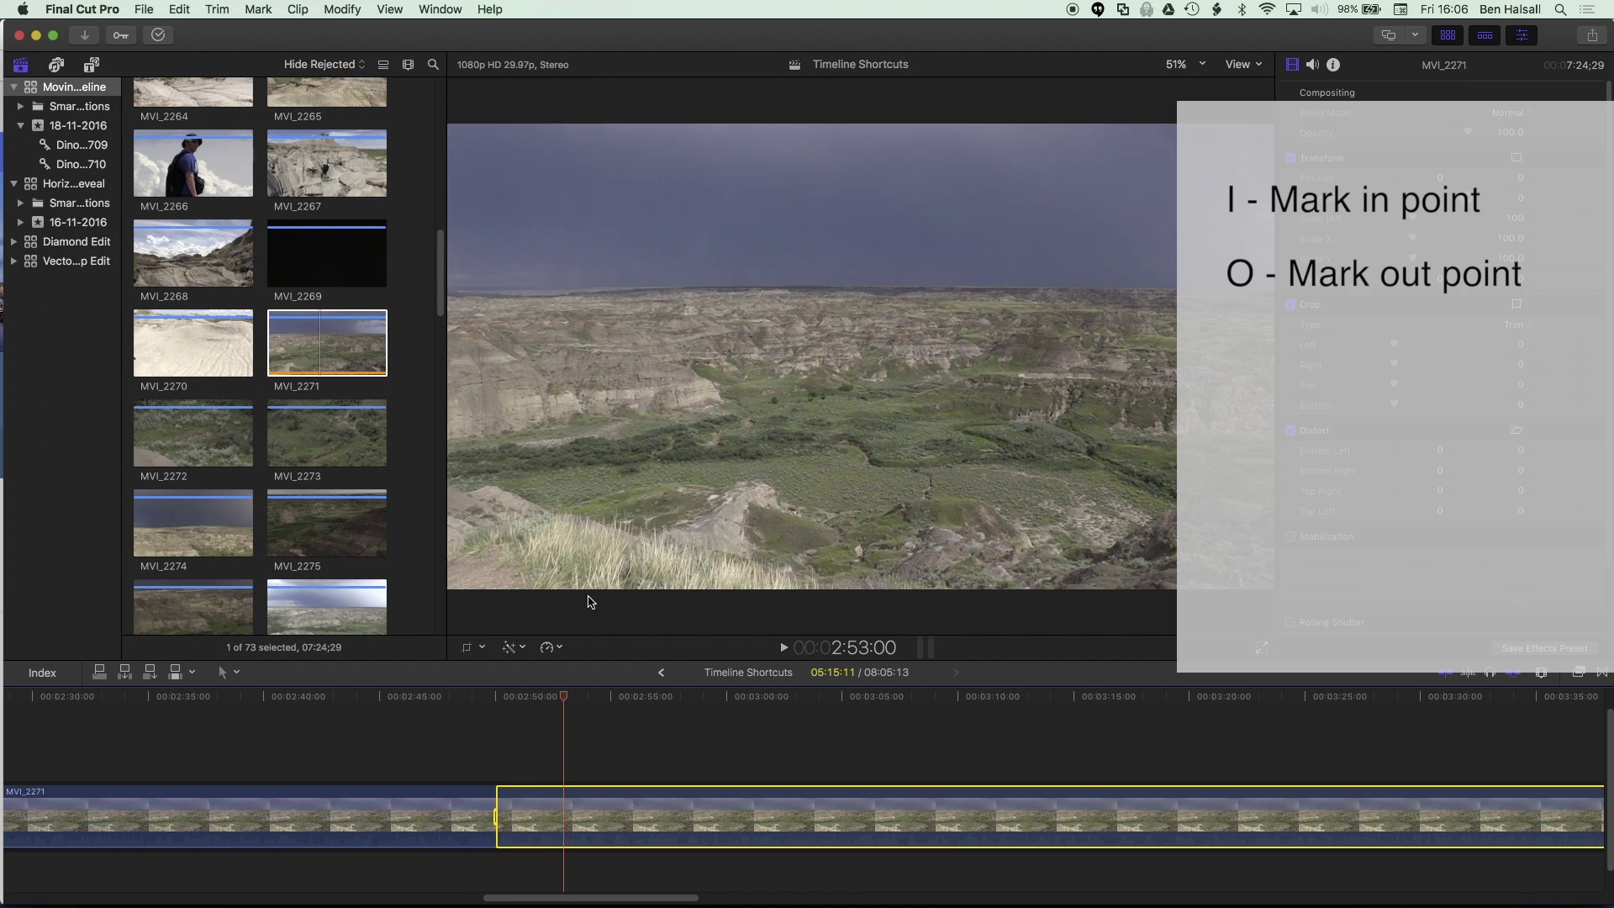
key(space)
key(Left)
key(Left)
key(Right)
key(Right)
key(Left)
key(o)
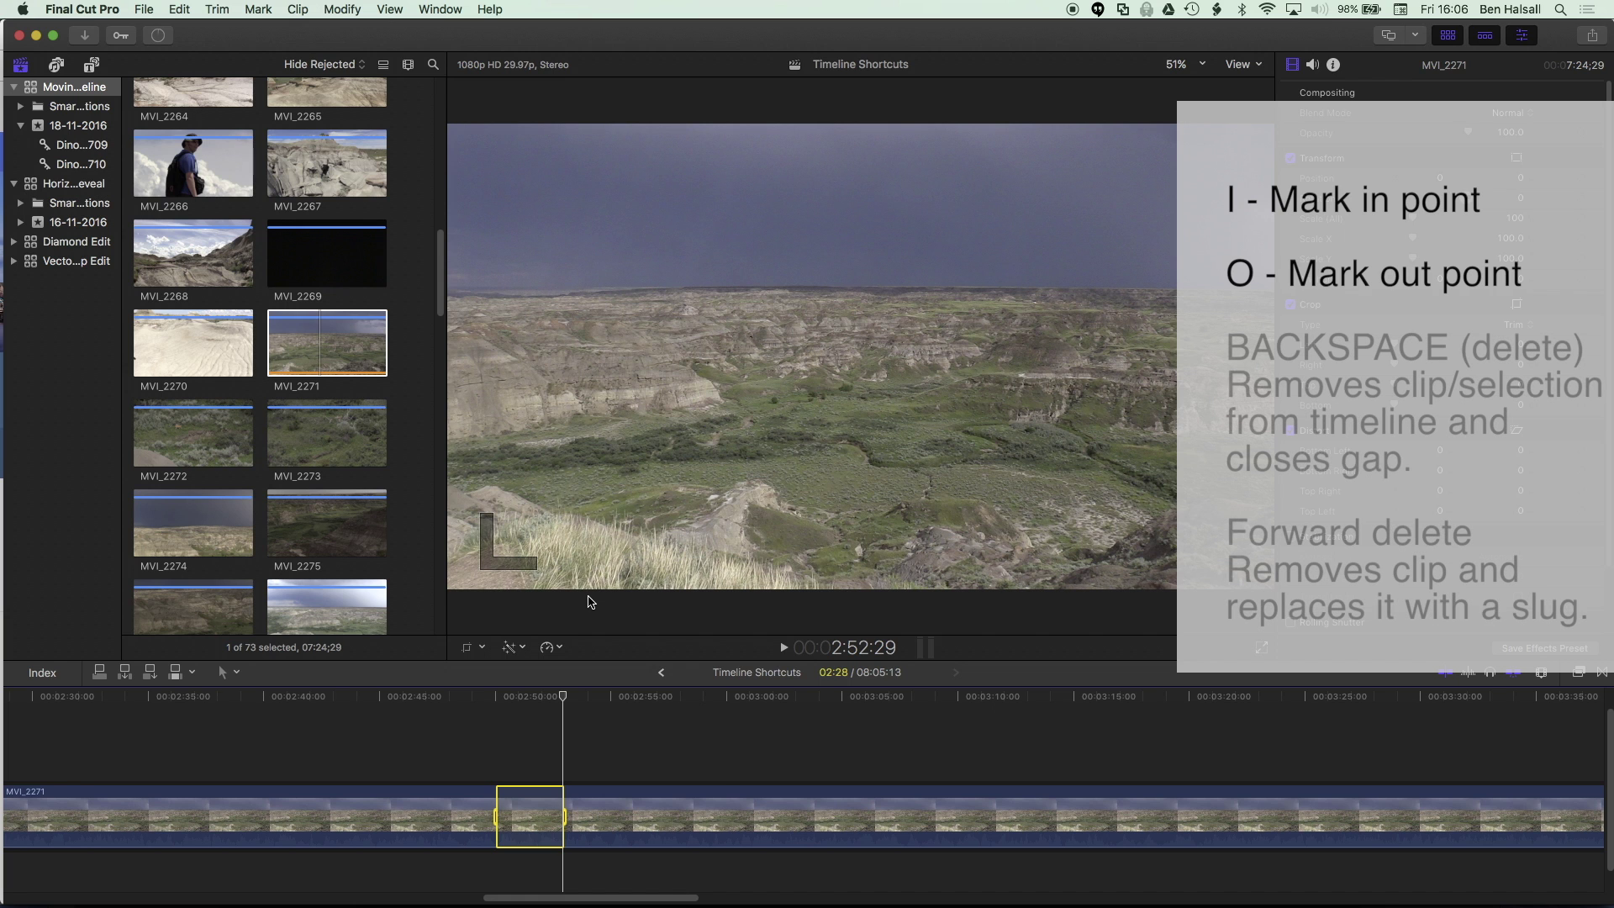
- Delete the marked range, then mark and delete the next unwanted MVI_2271 section
key(BackSpace)
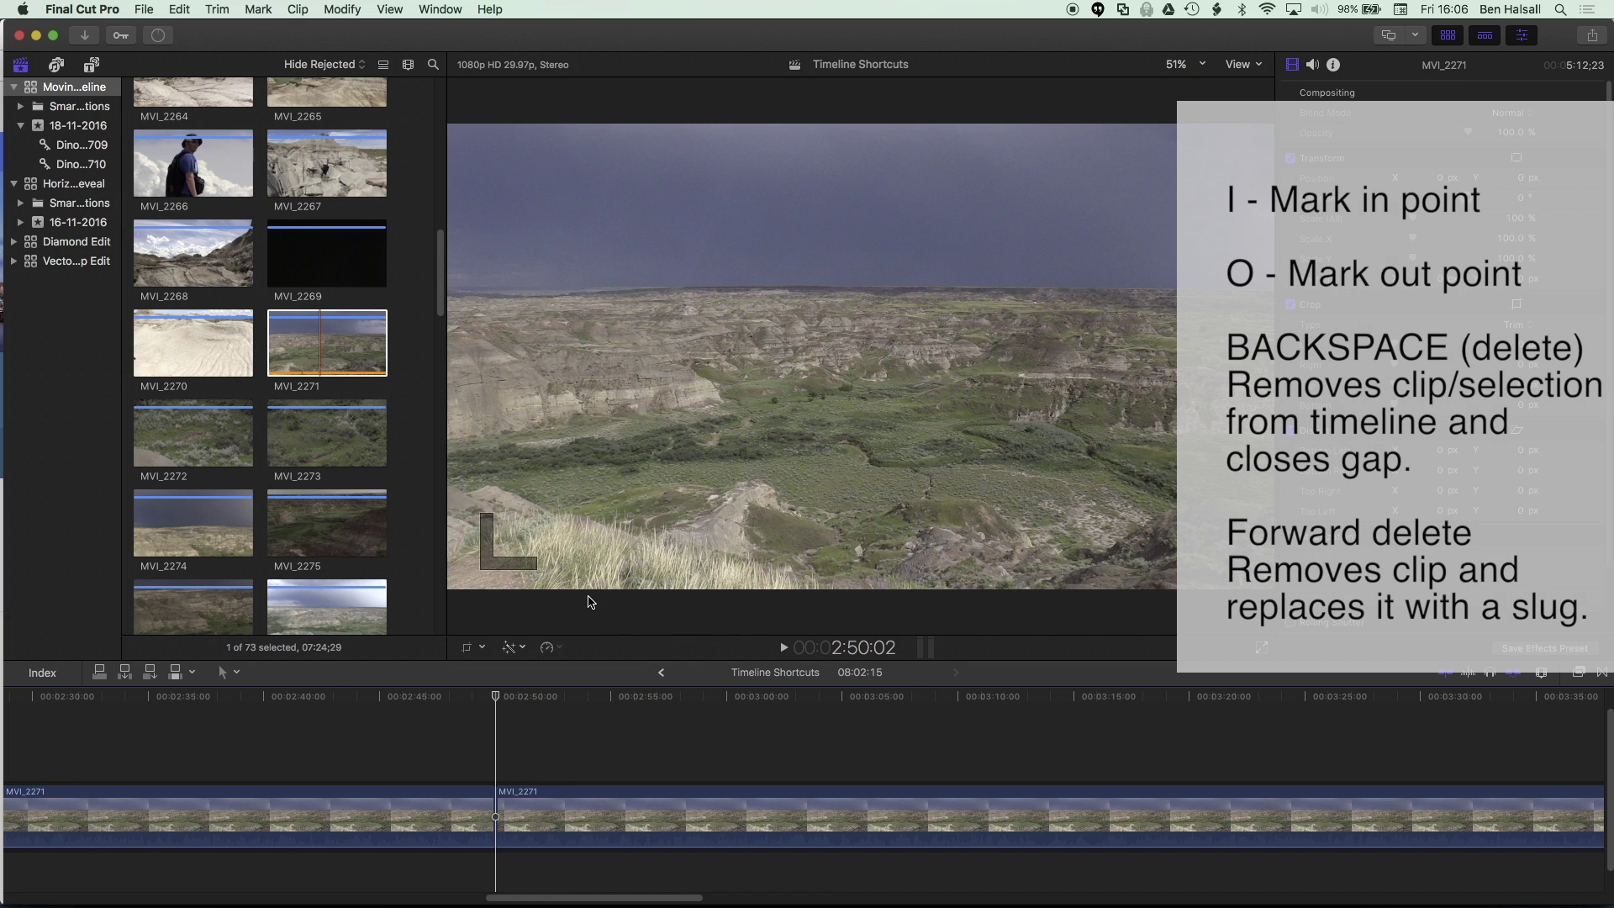
key(l)
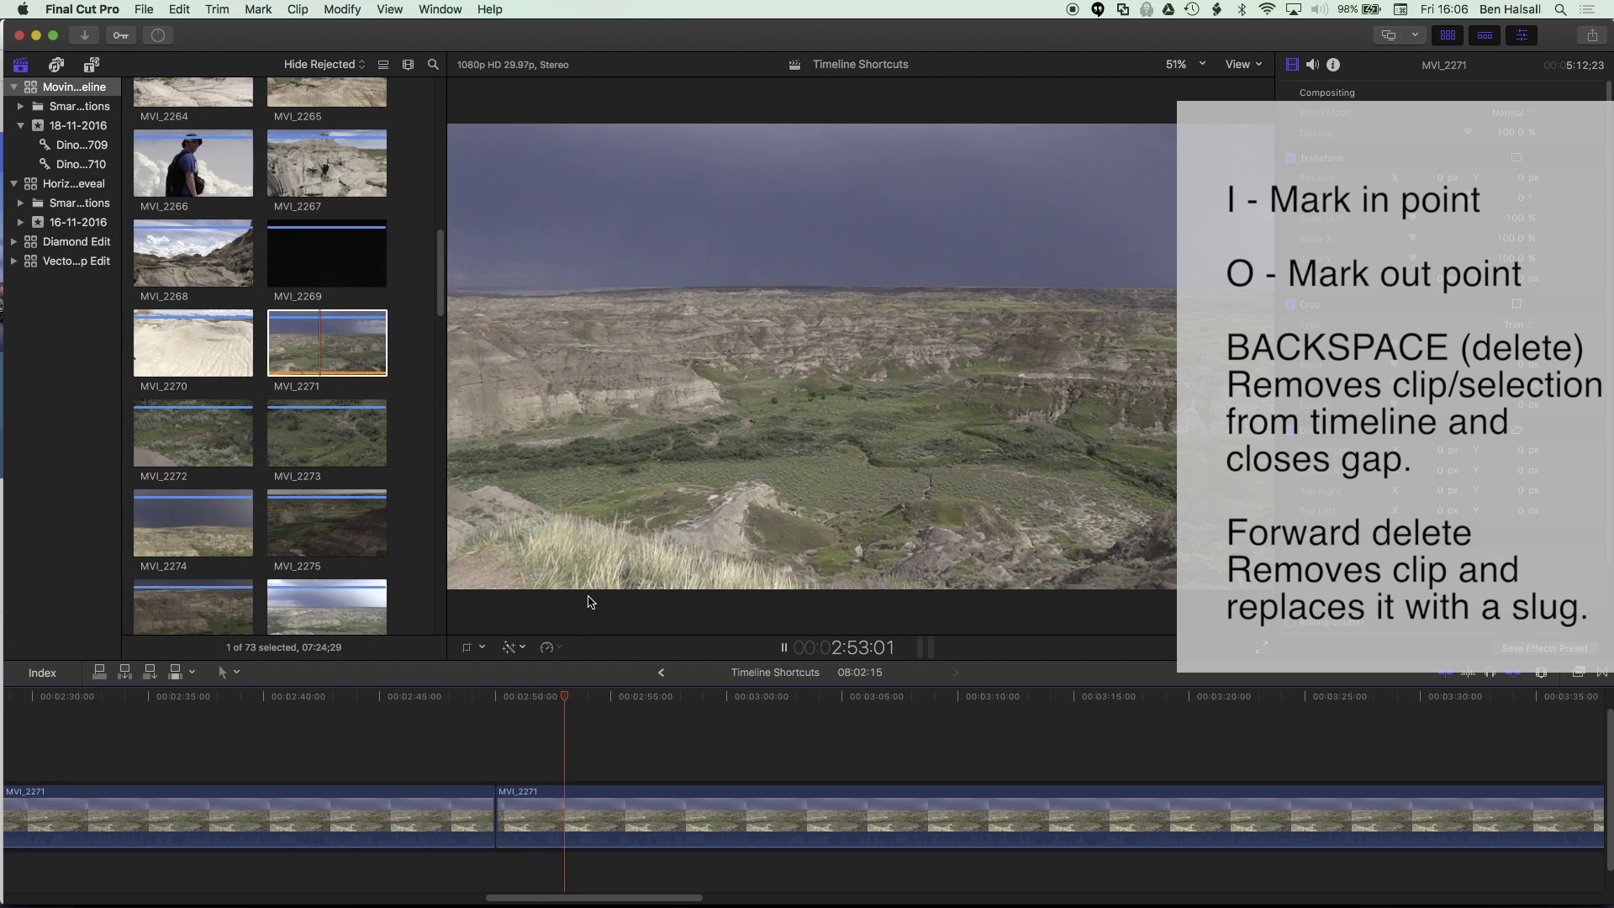
key(k)
key(i)
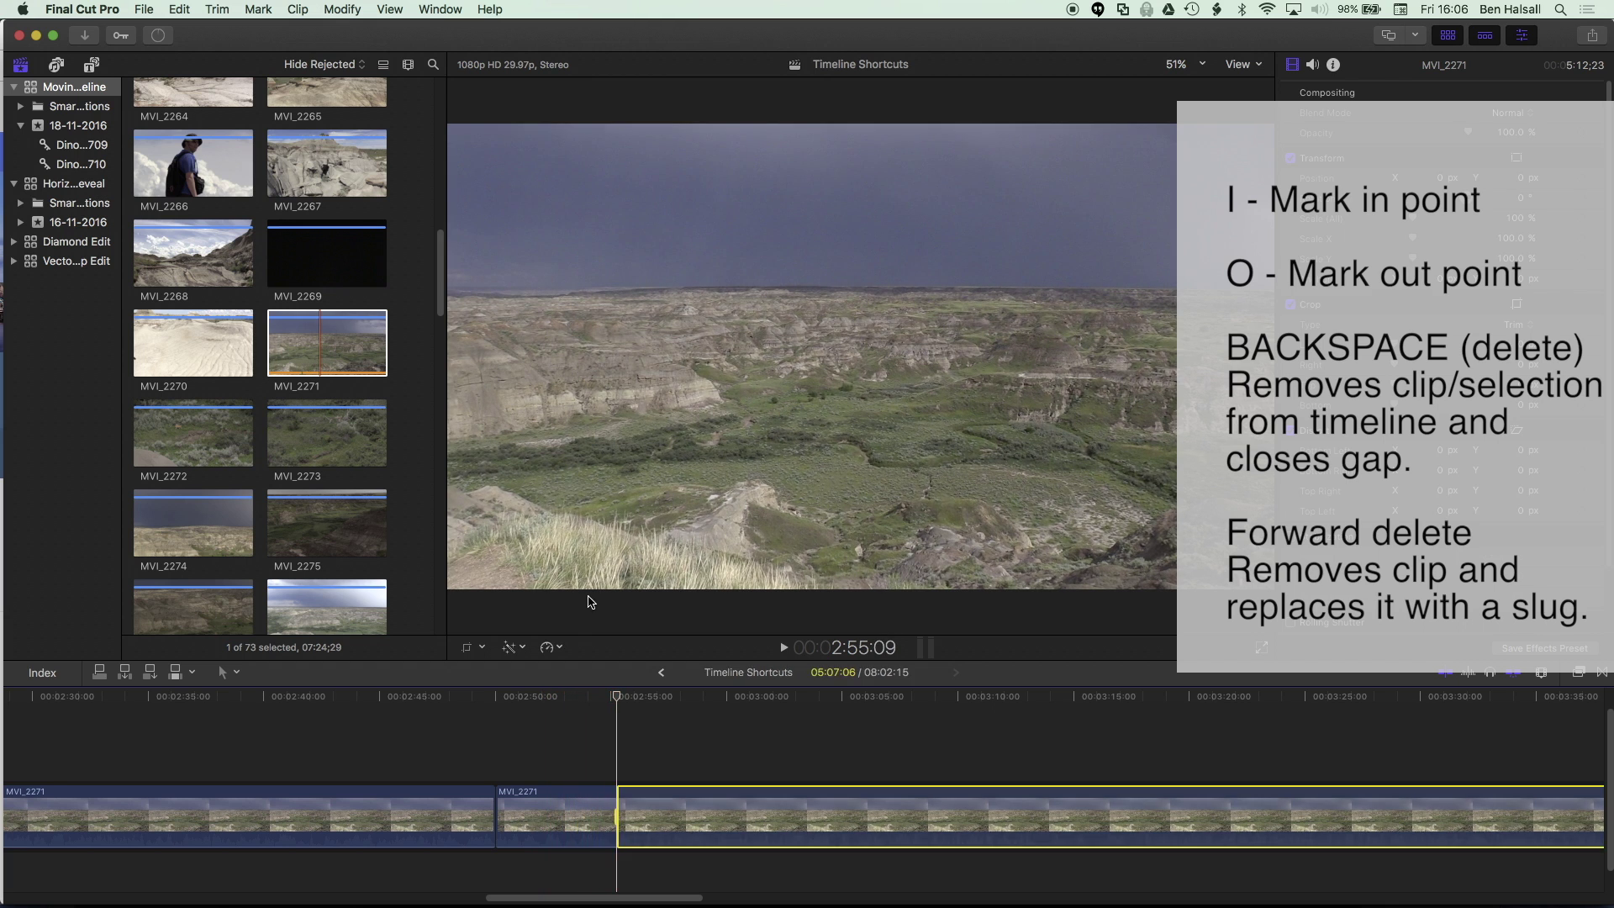
key(space)
key(space)
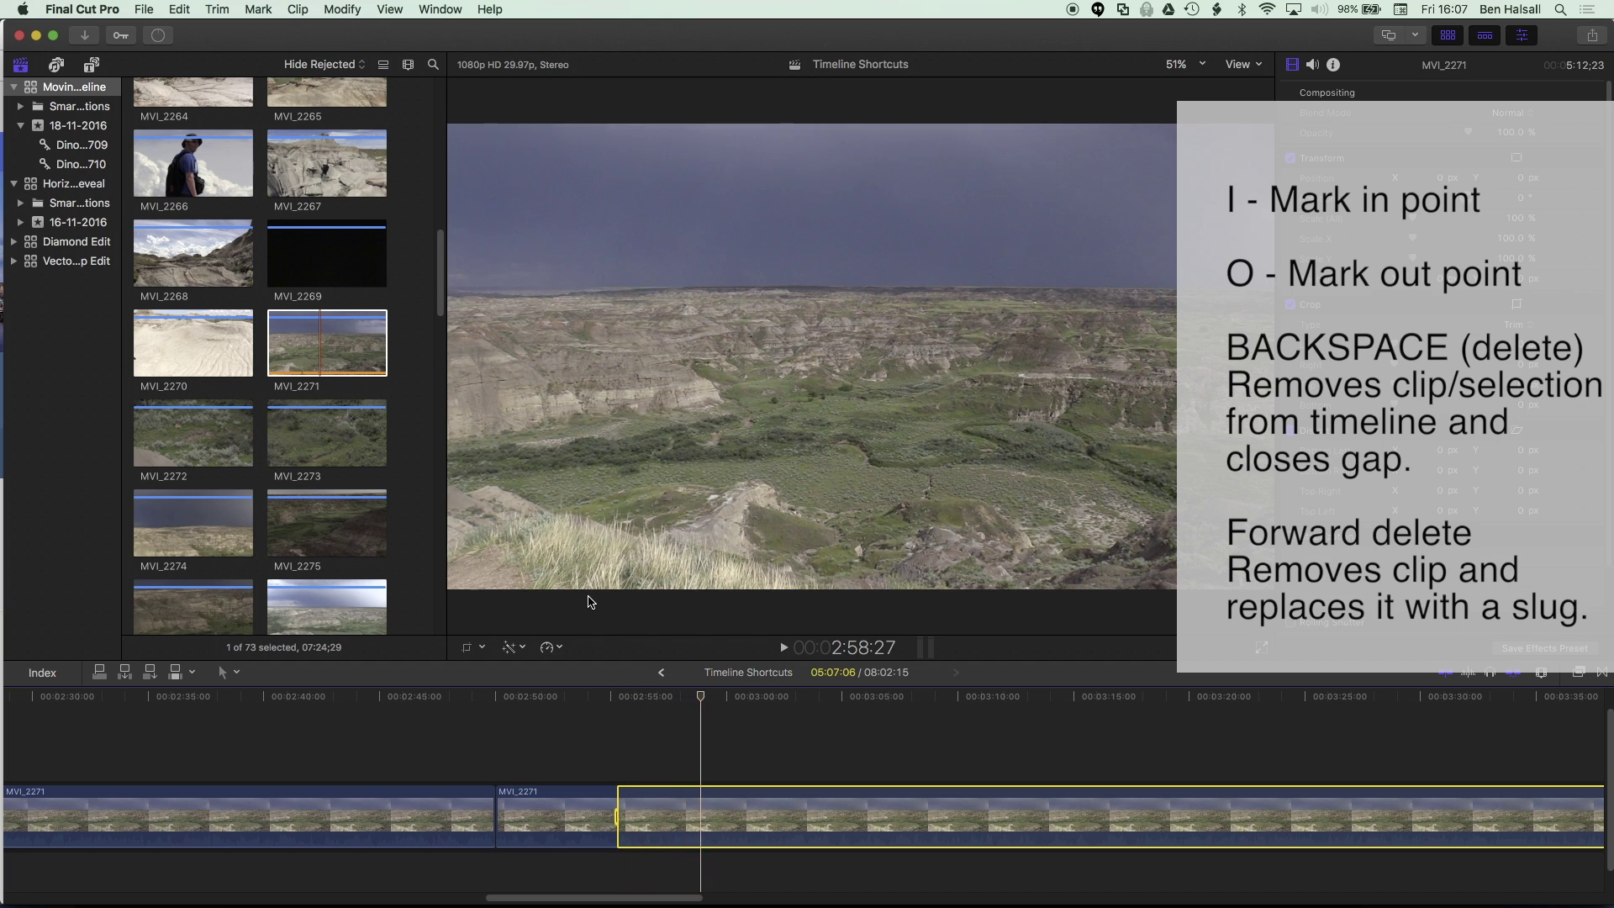
key(o)
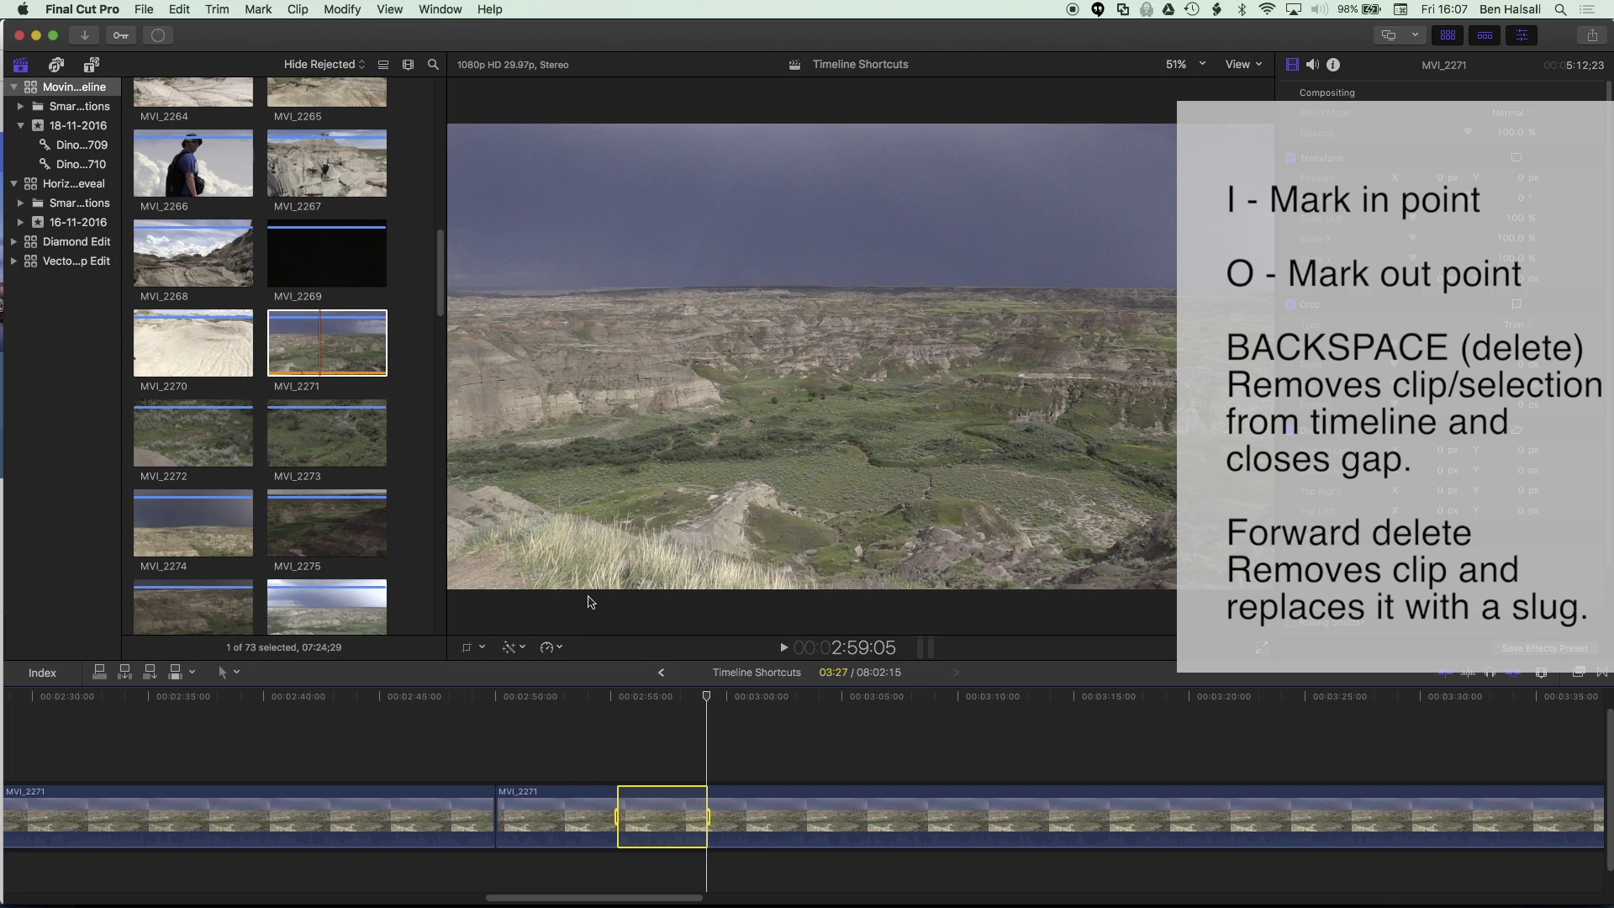
key(BackSpace)
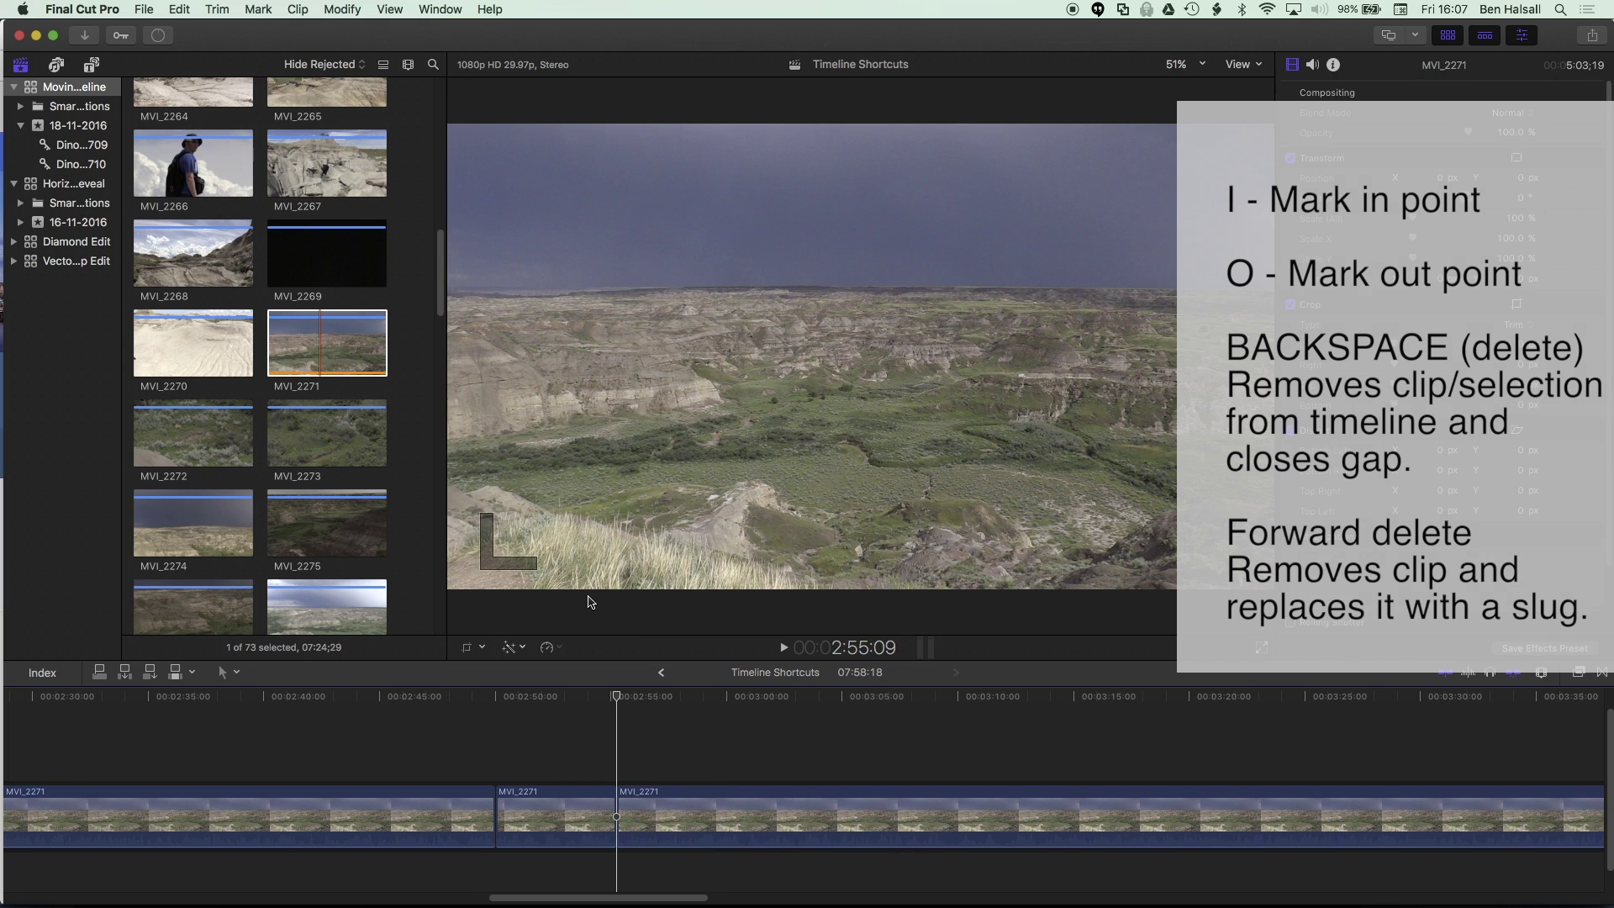
- Step back and forth between edit points to review the cuts
key(Up)
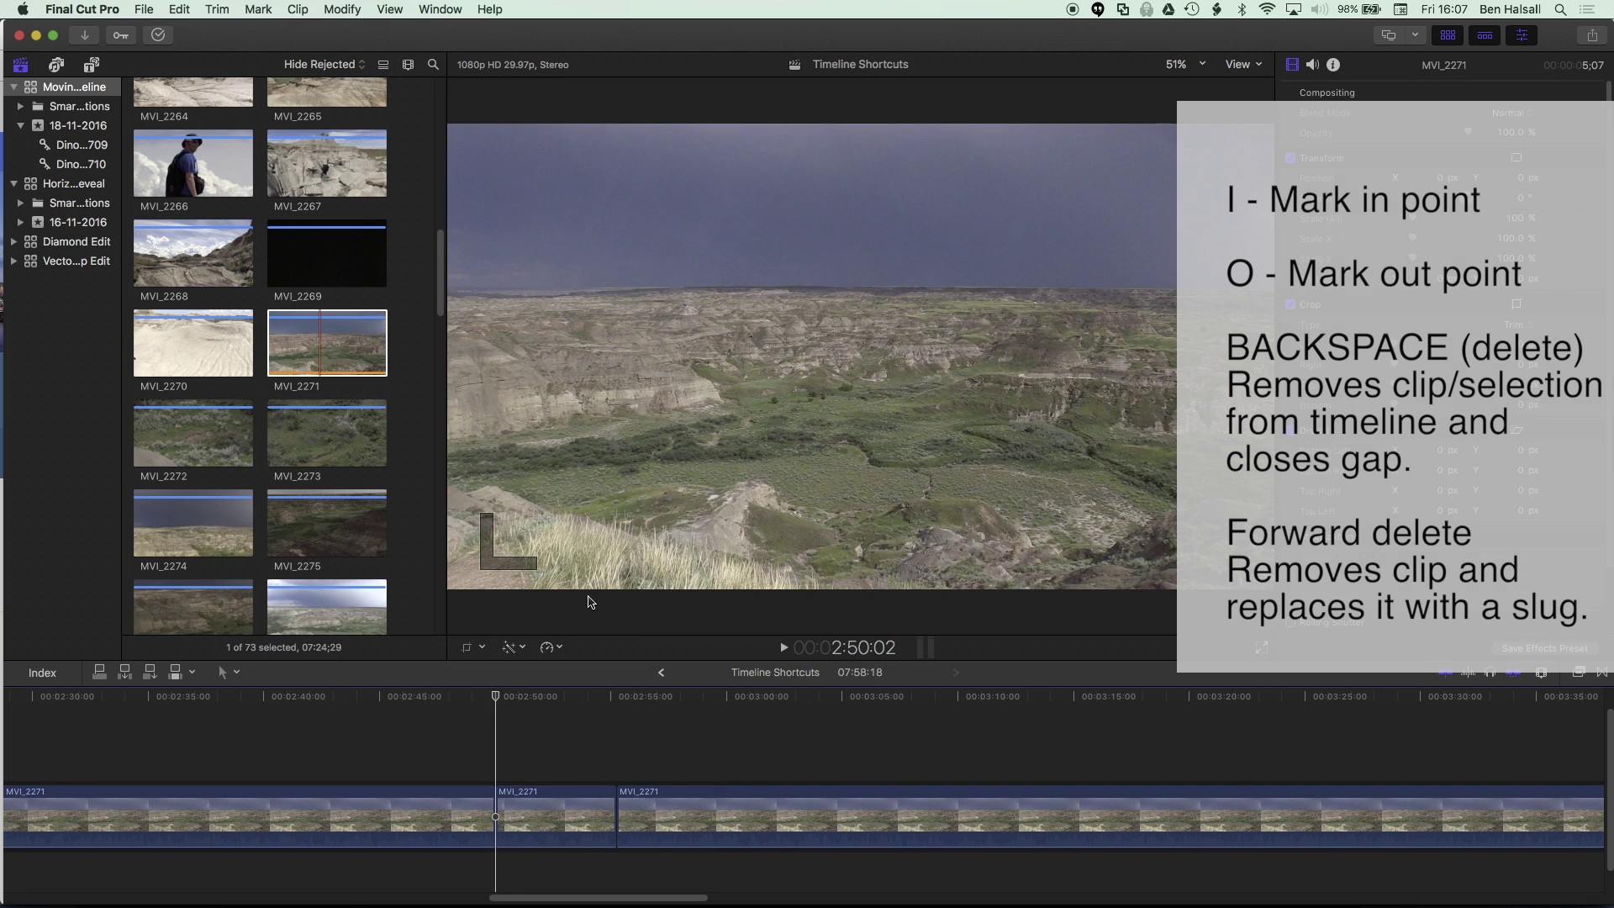
key(Up)
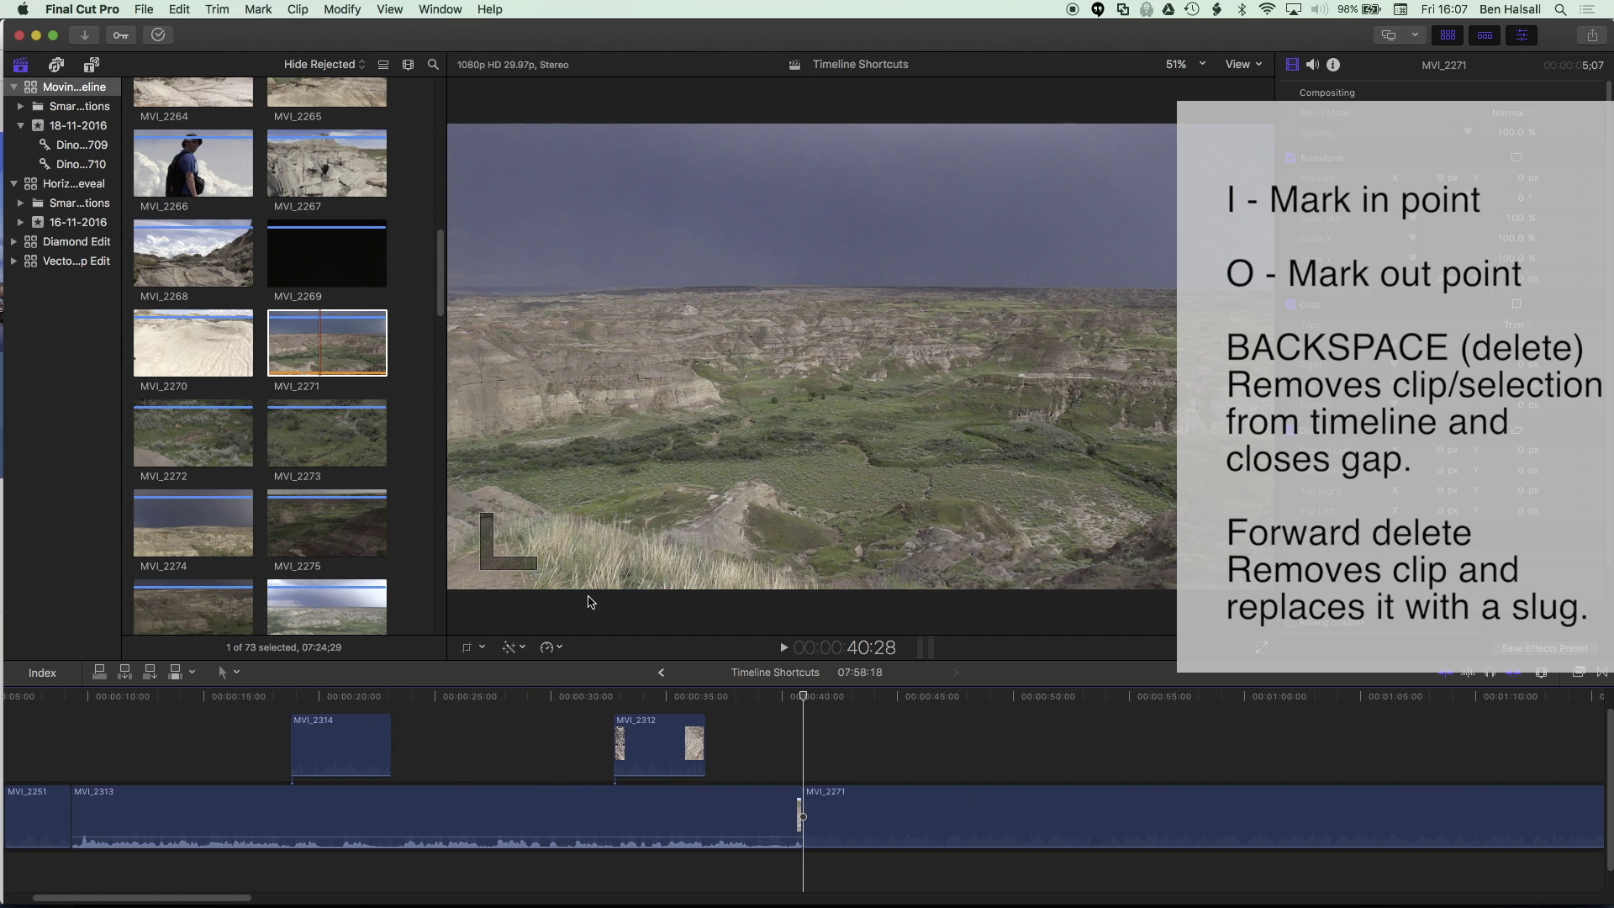
key(Down)
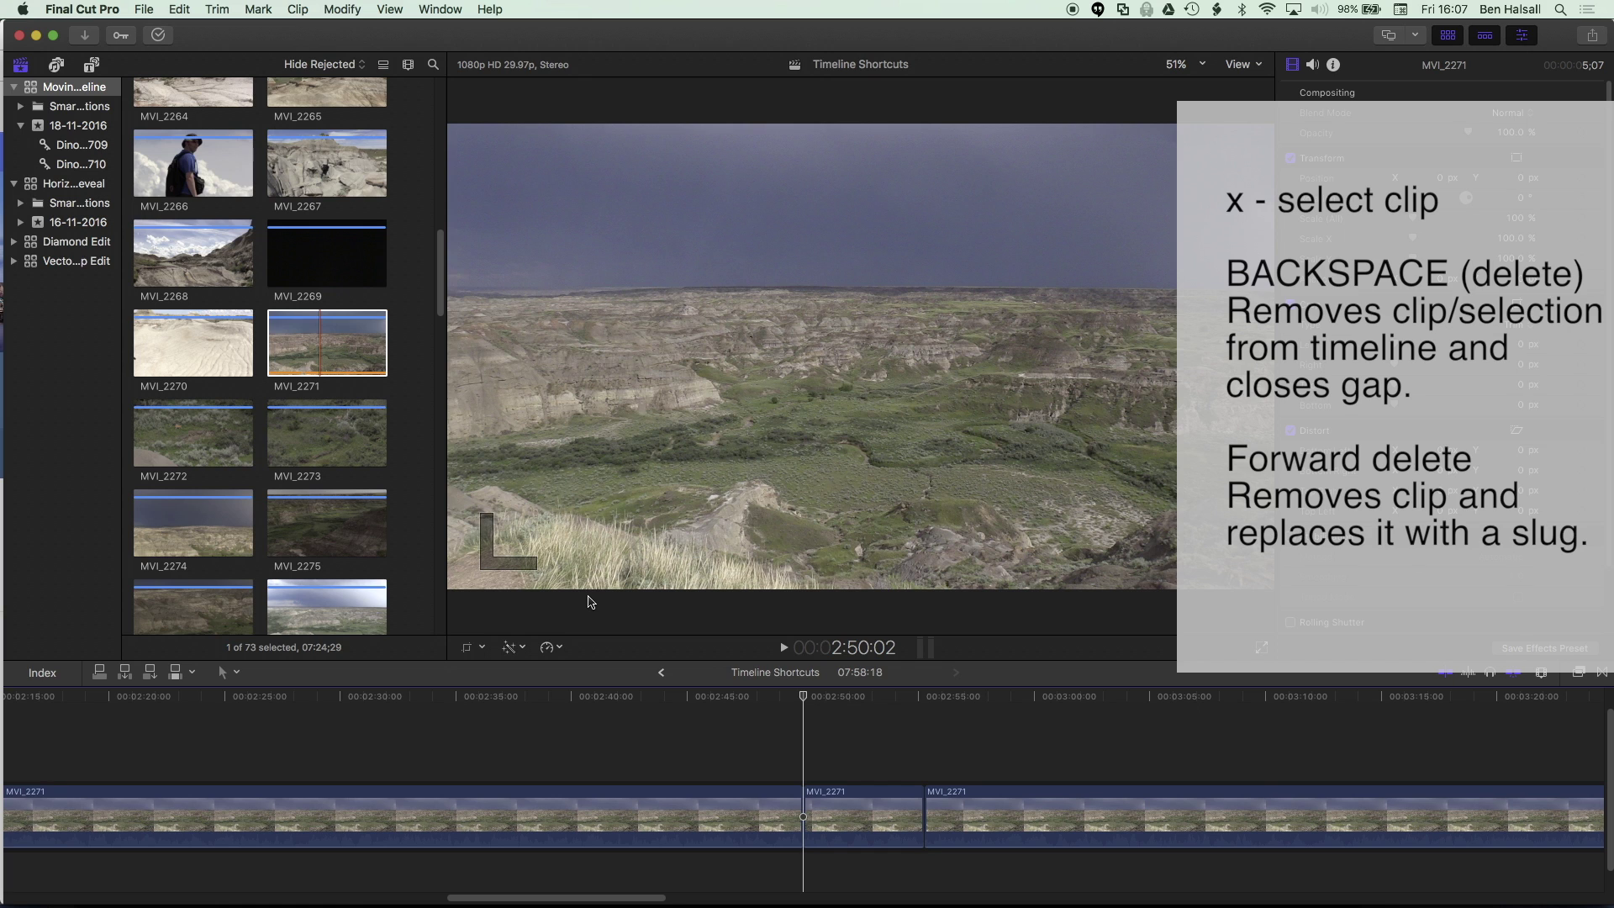
- Ripple-delete the 05:07 middle MVI_2271 clip and fit the 7:53:11 project to the timeline
key(x)
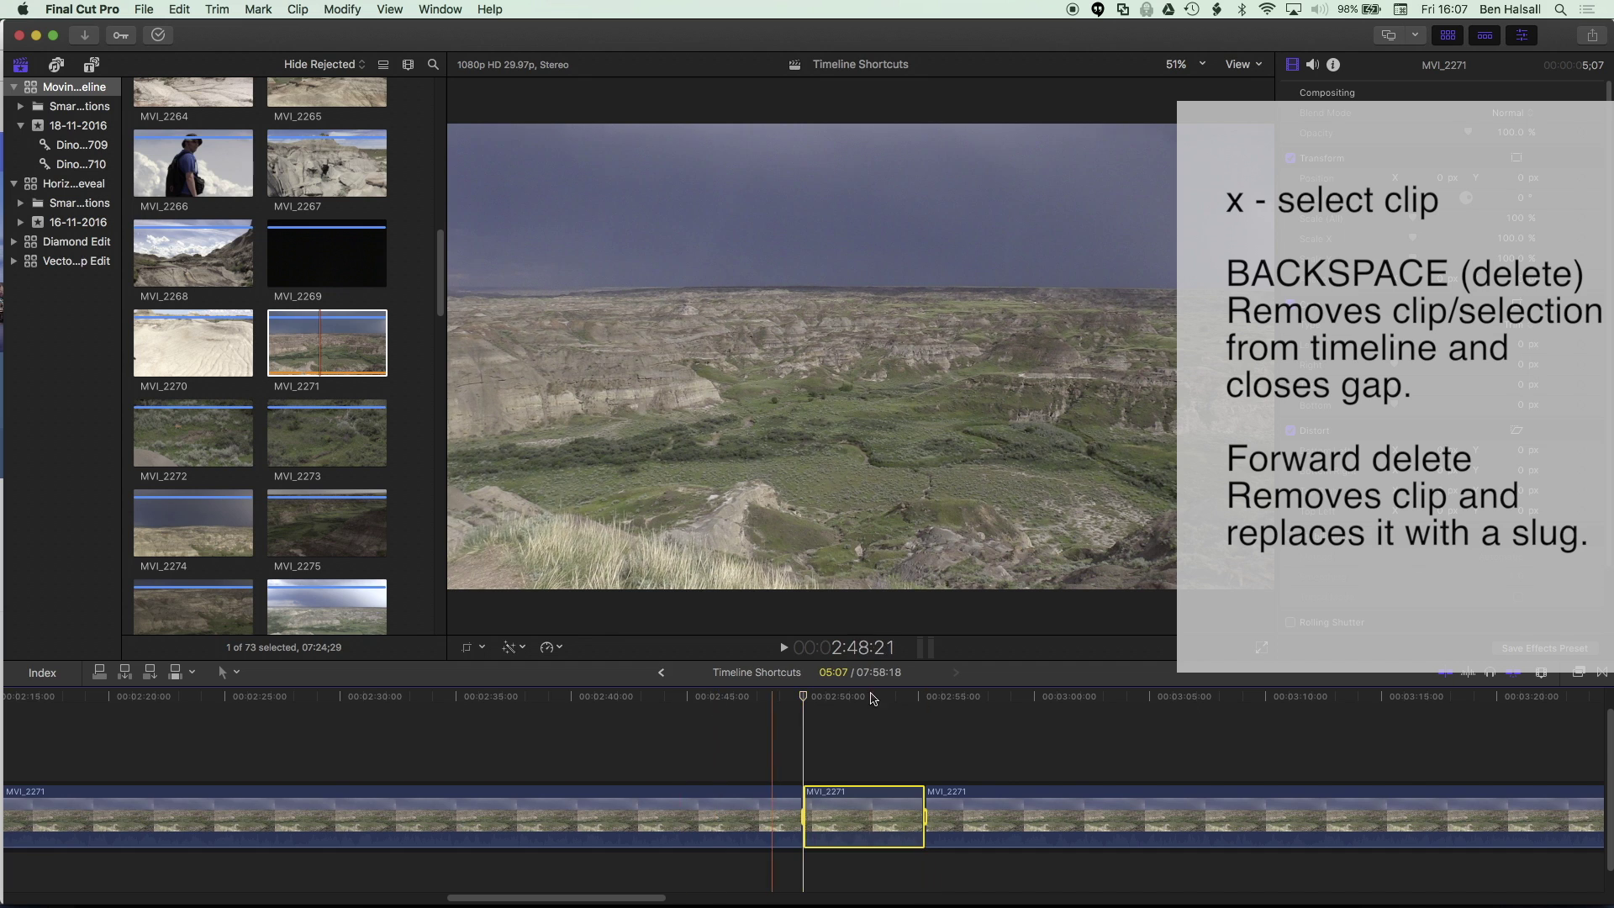
click(928, 731)
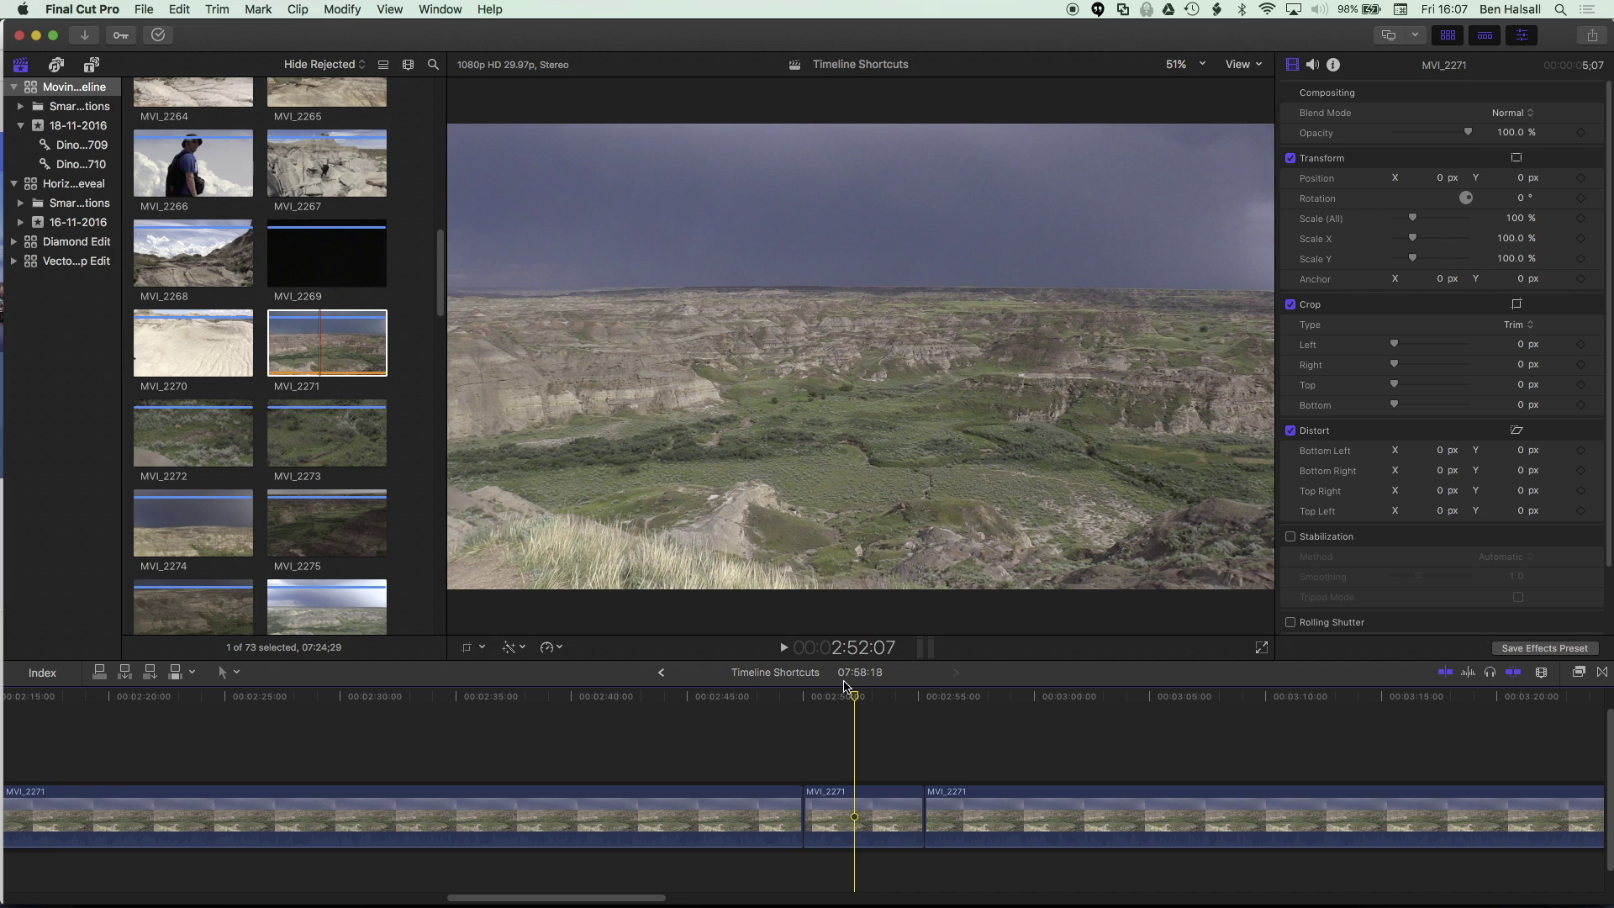
key(c)
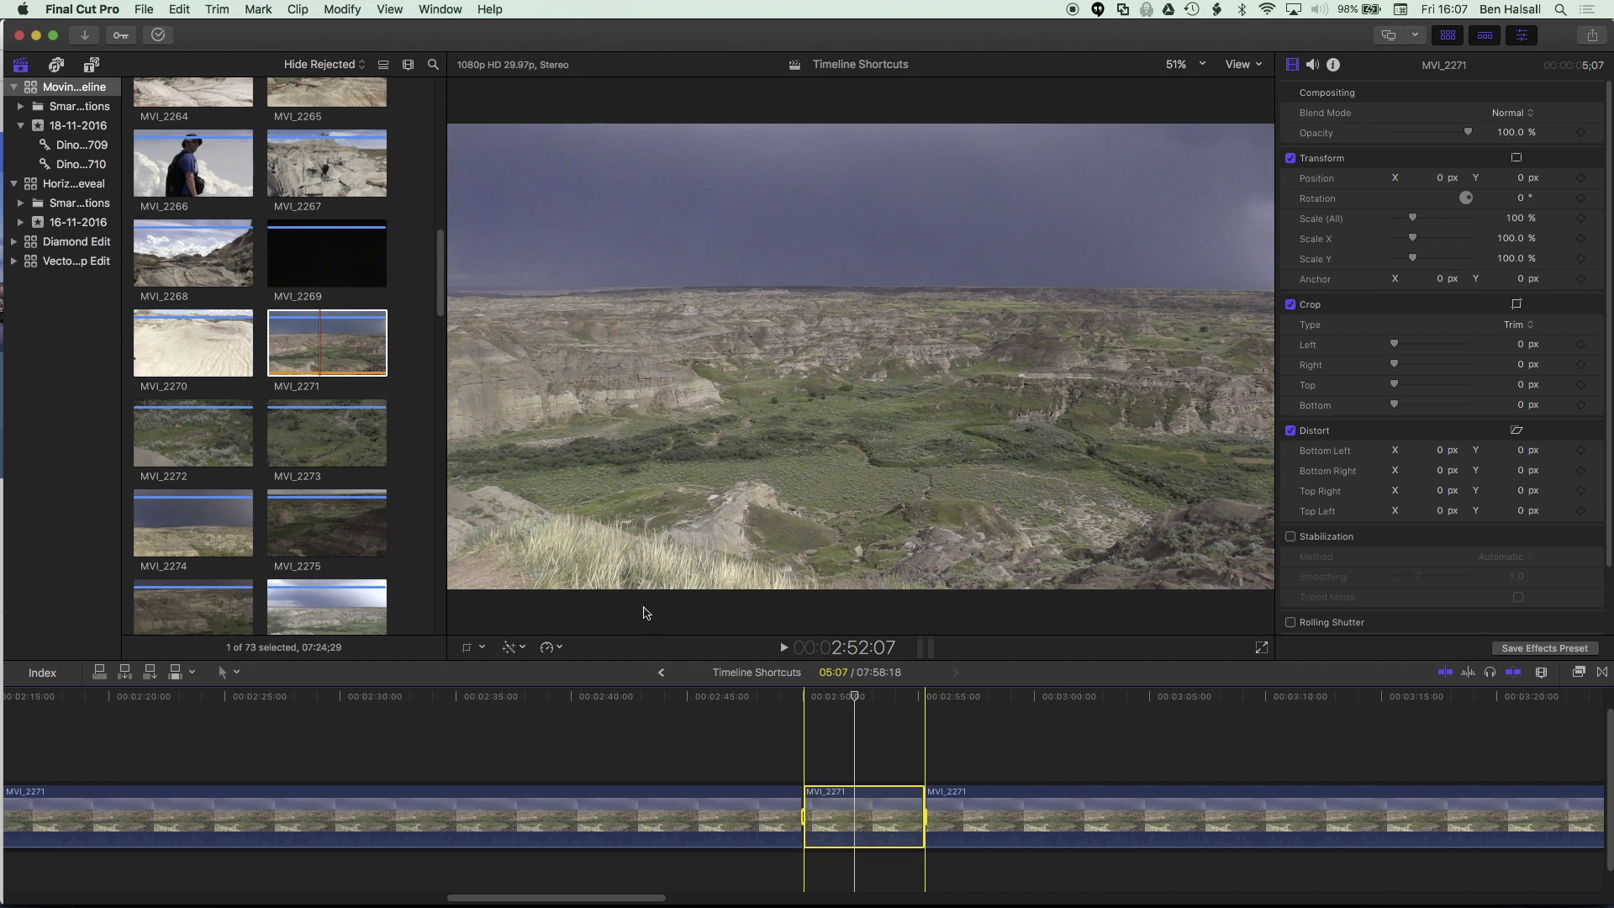
key(Up)
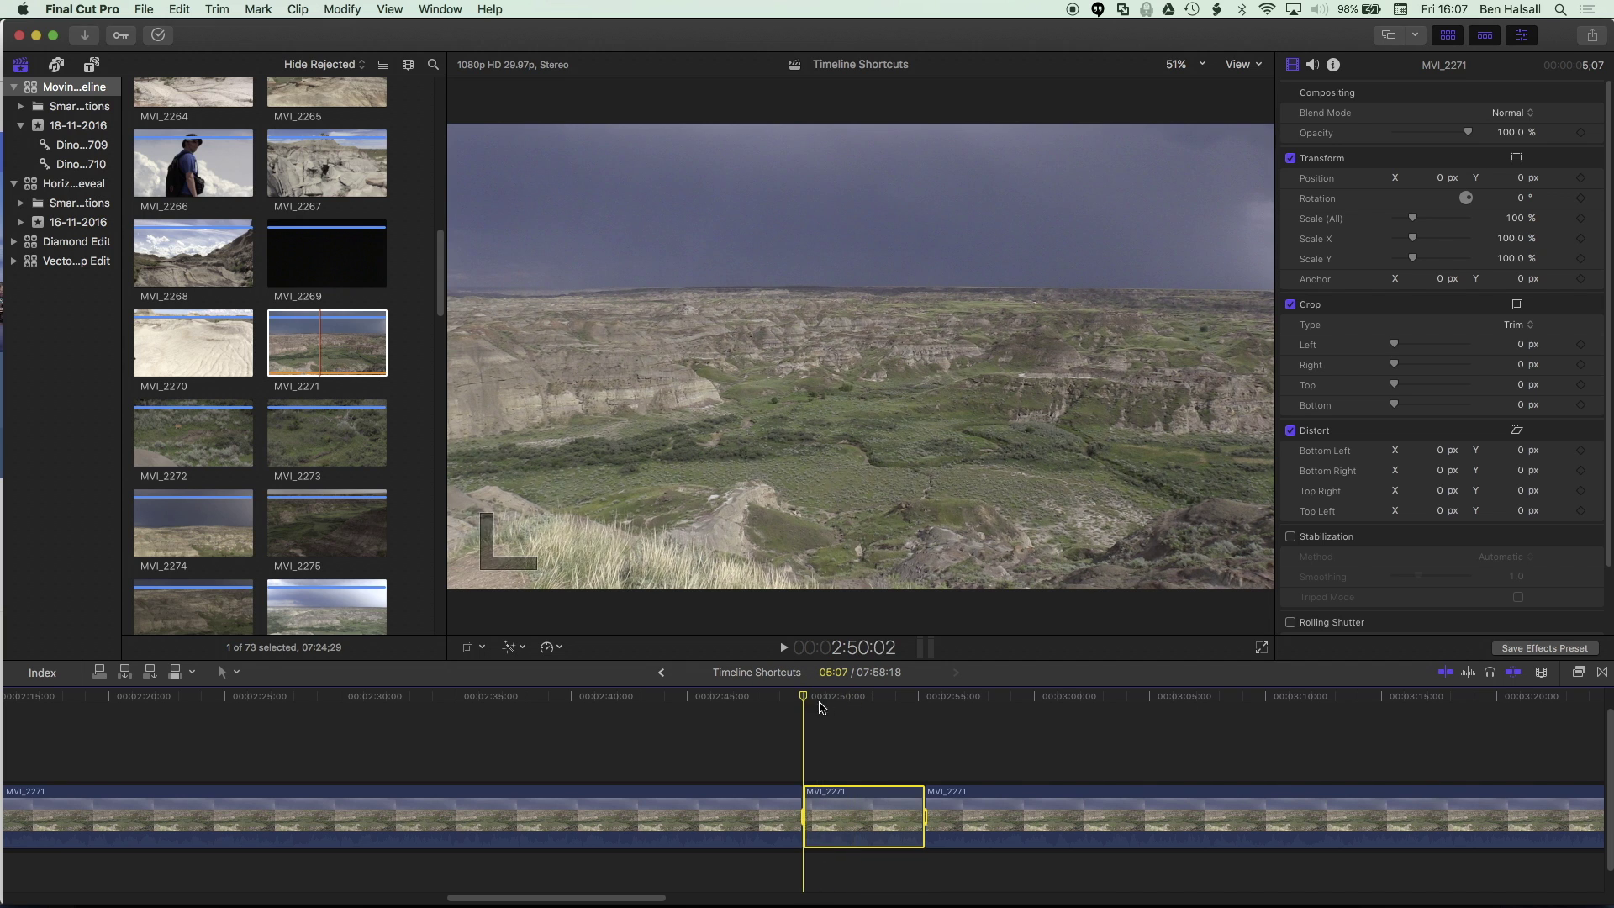
mouse_move(813, 709)
mouse_down()
mouse_move(900, 709)
mouse_move(813, 710)
mouse_up()
key(x)
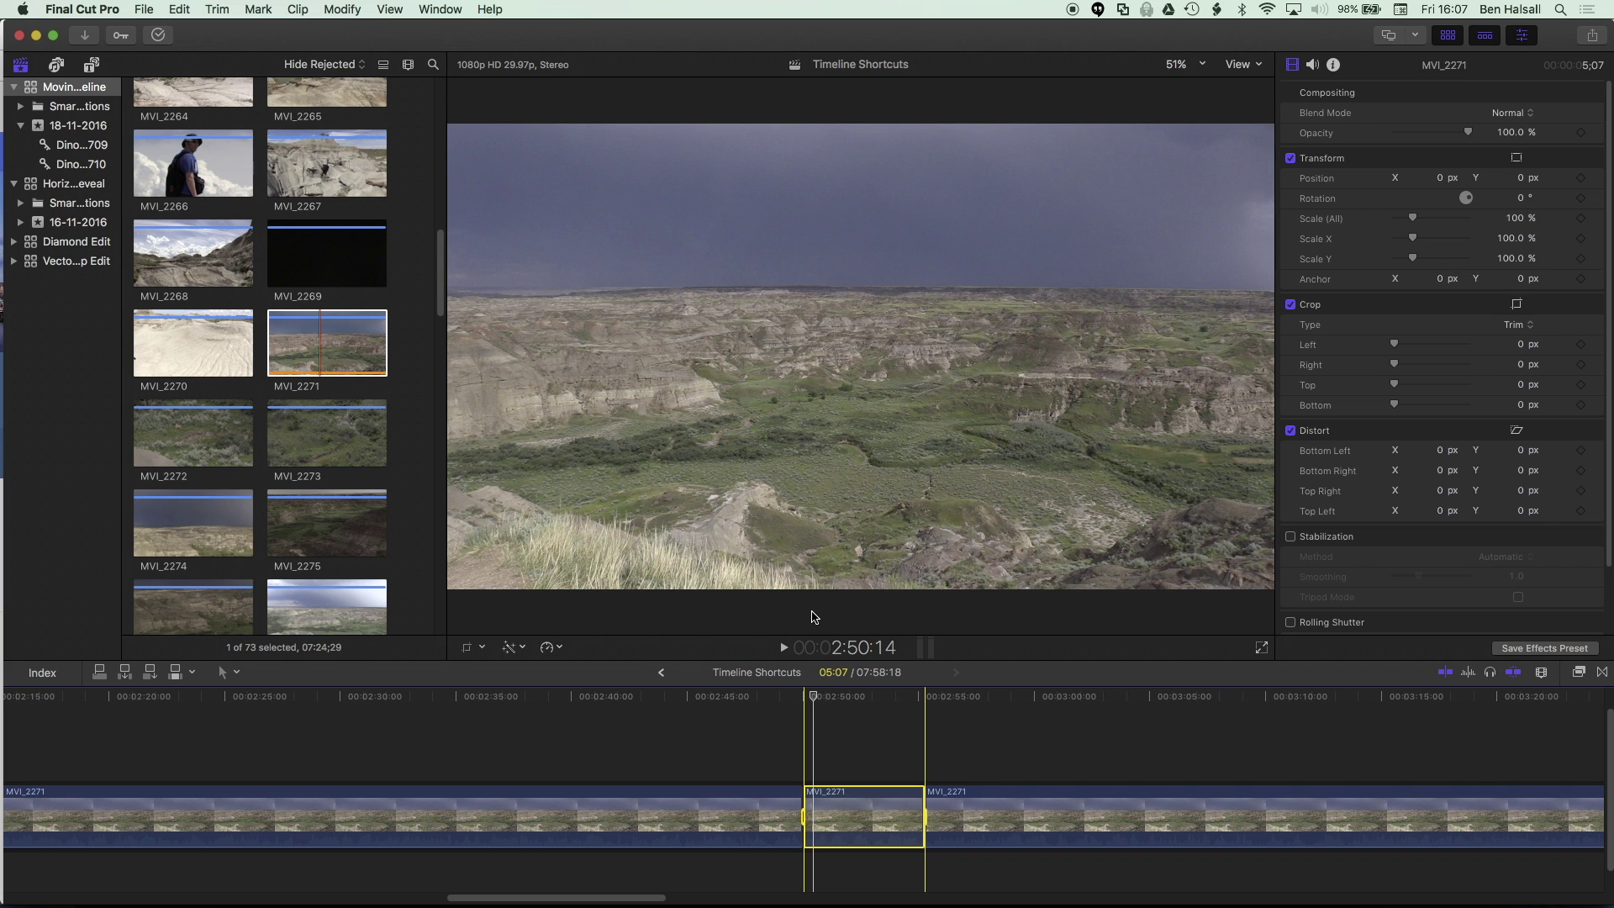
key(Delete)
key(shift+z)
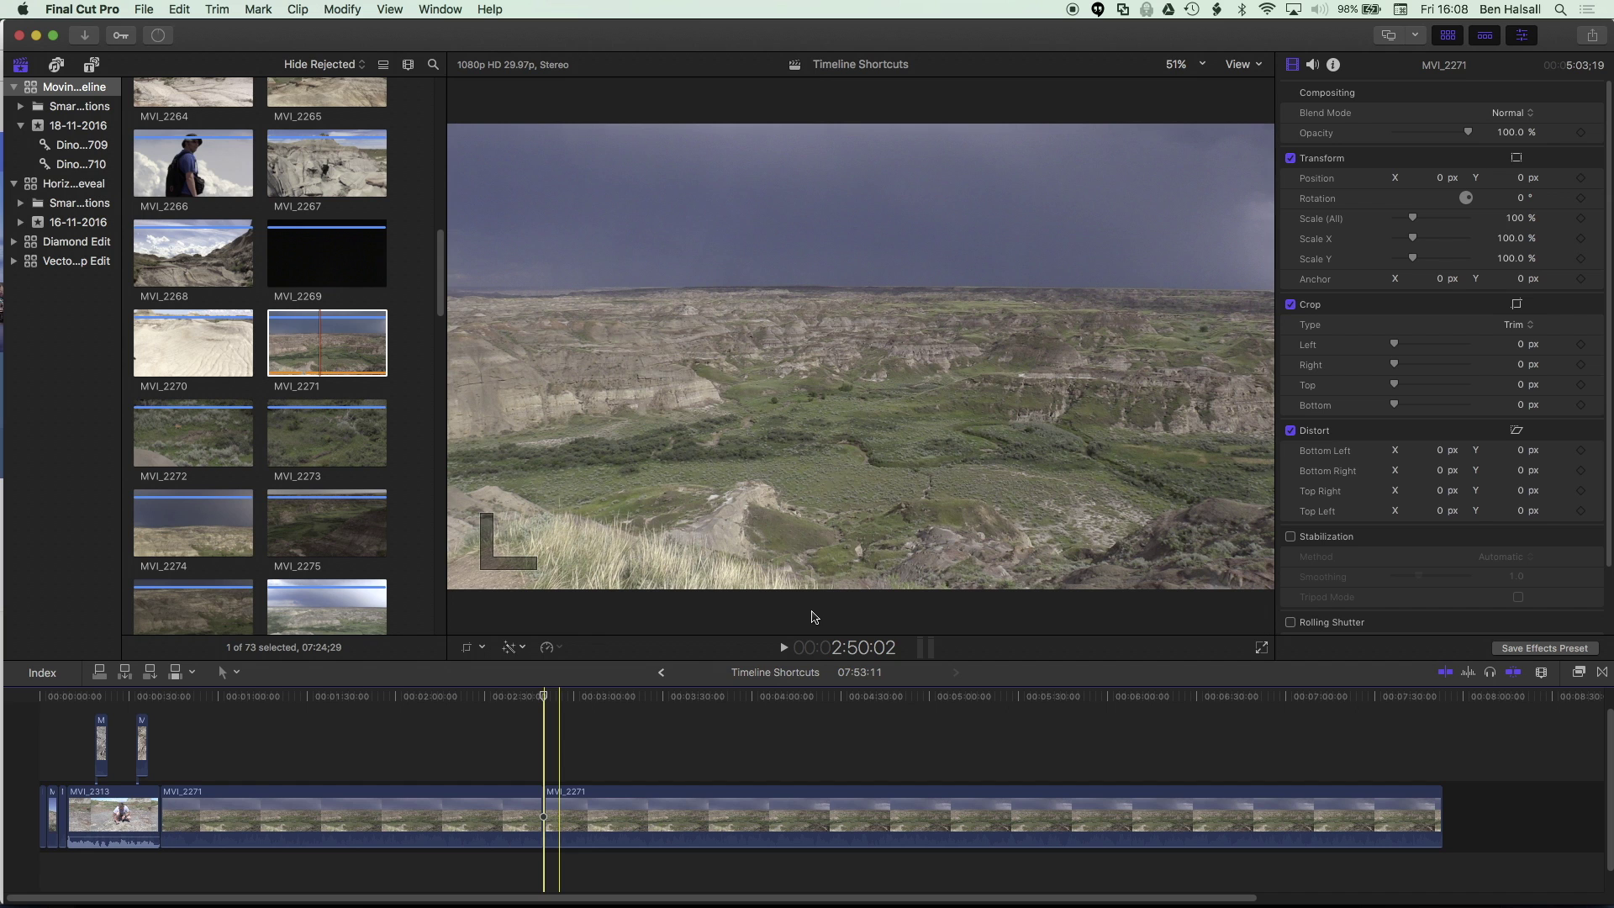
- Add markers at 44:00 and 1:08:03, naming the second one Marker 2
key(Up)
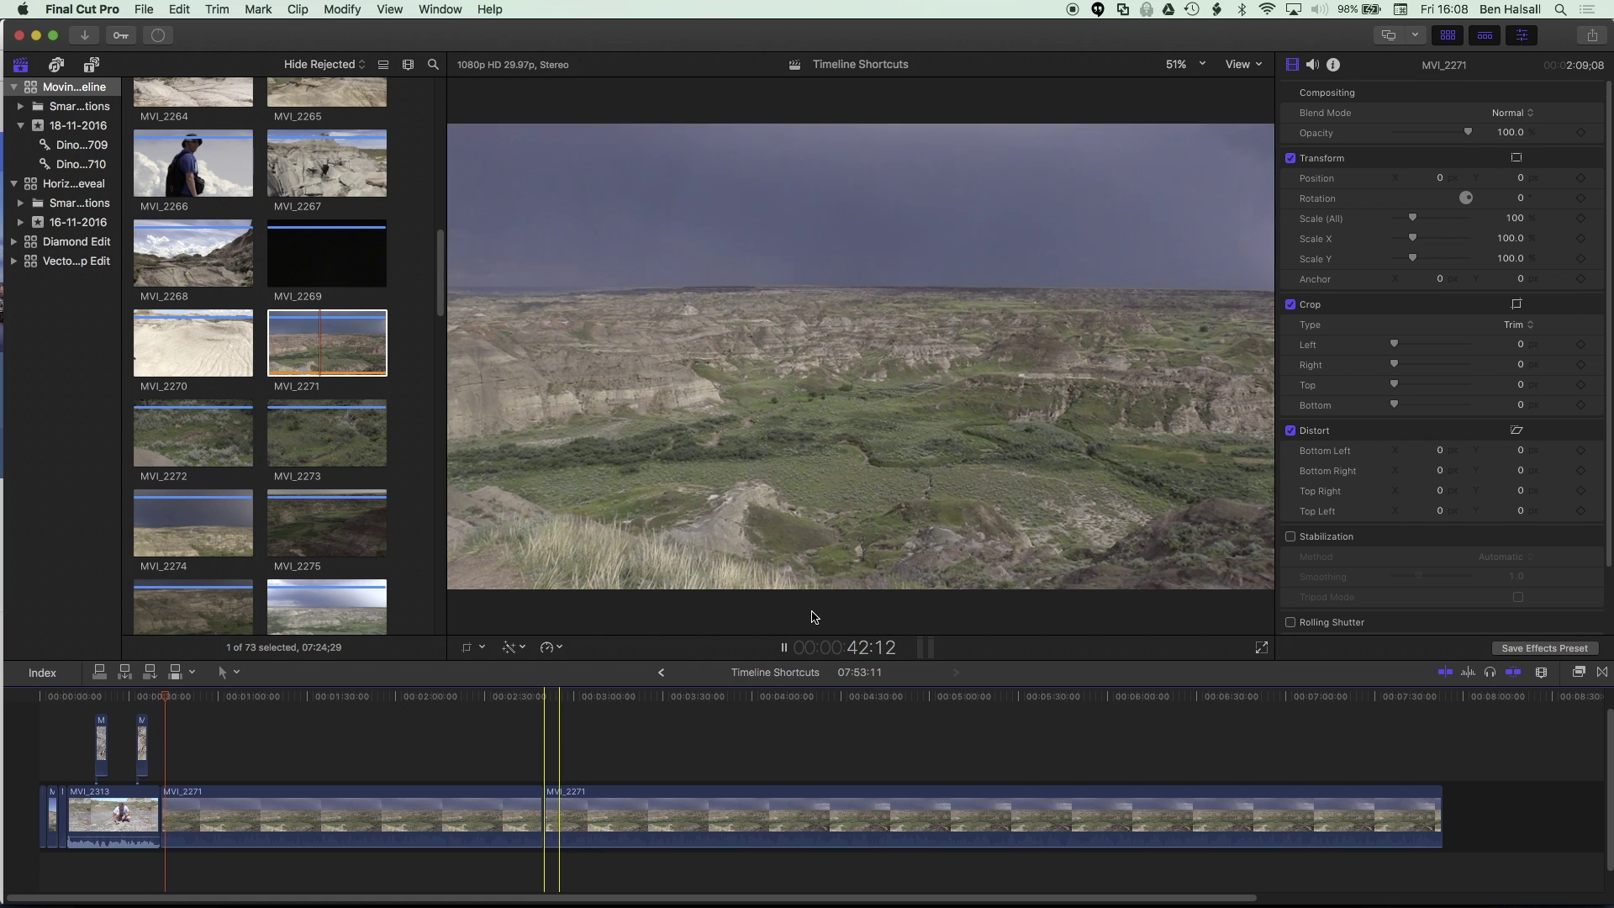
key(k)
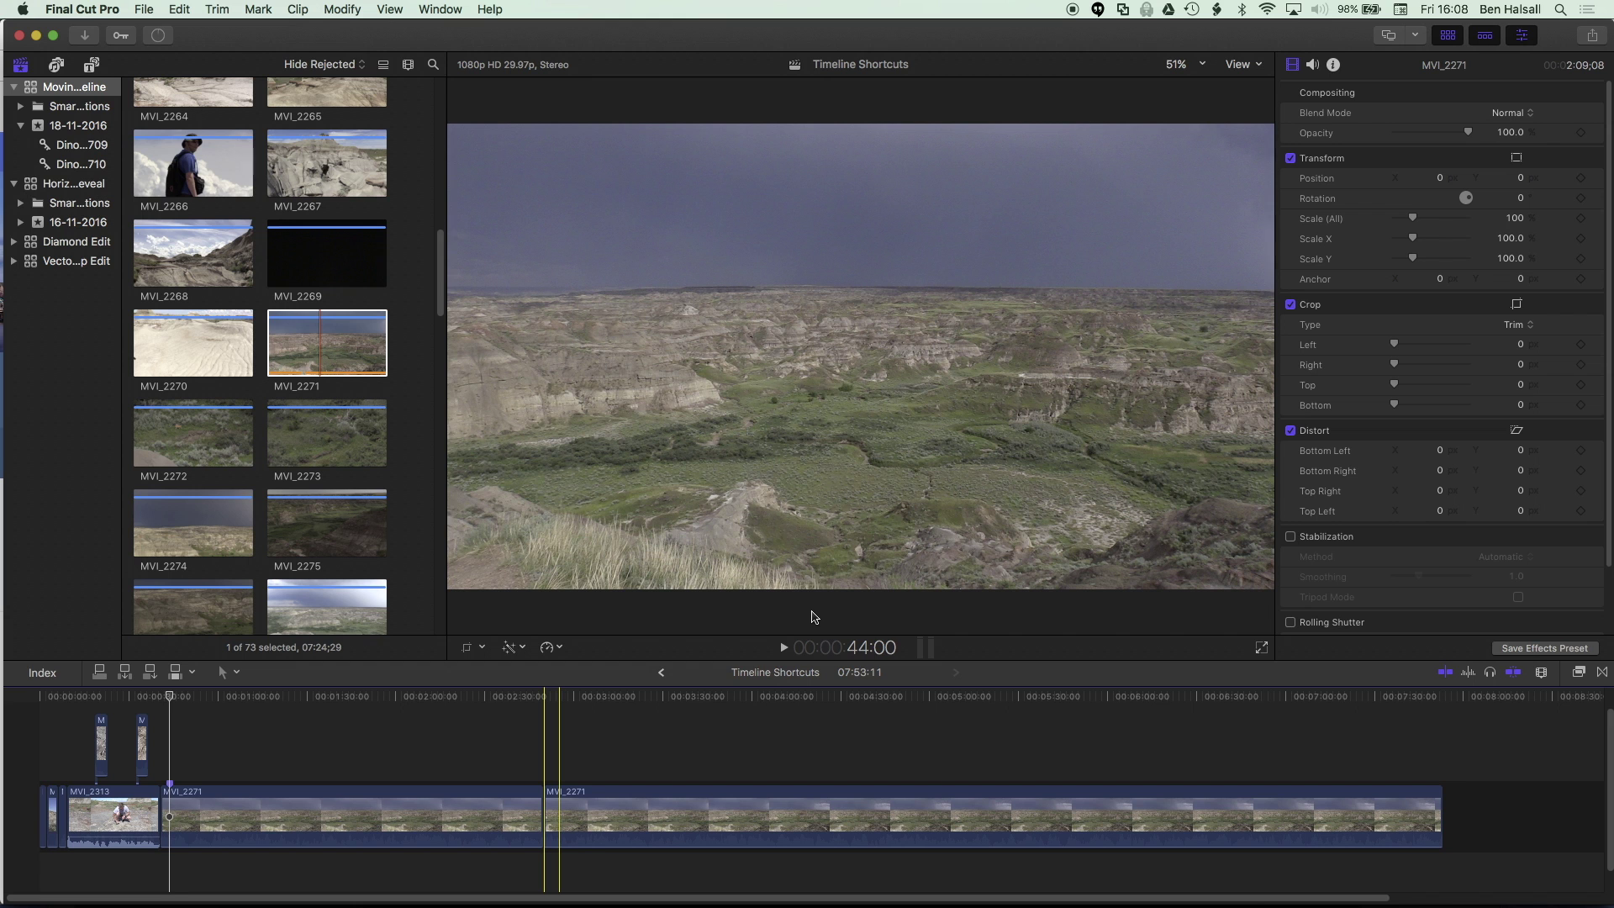
key(l)
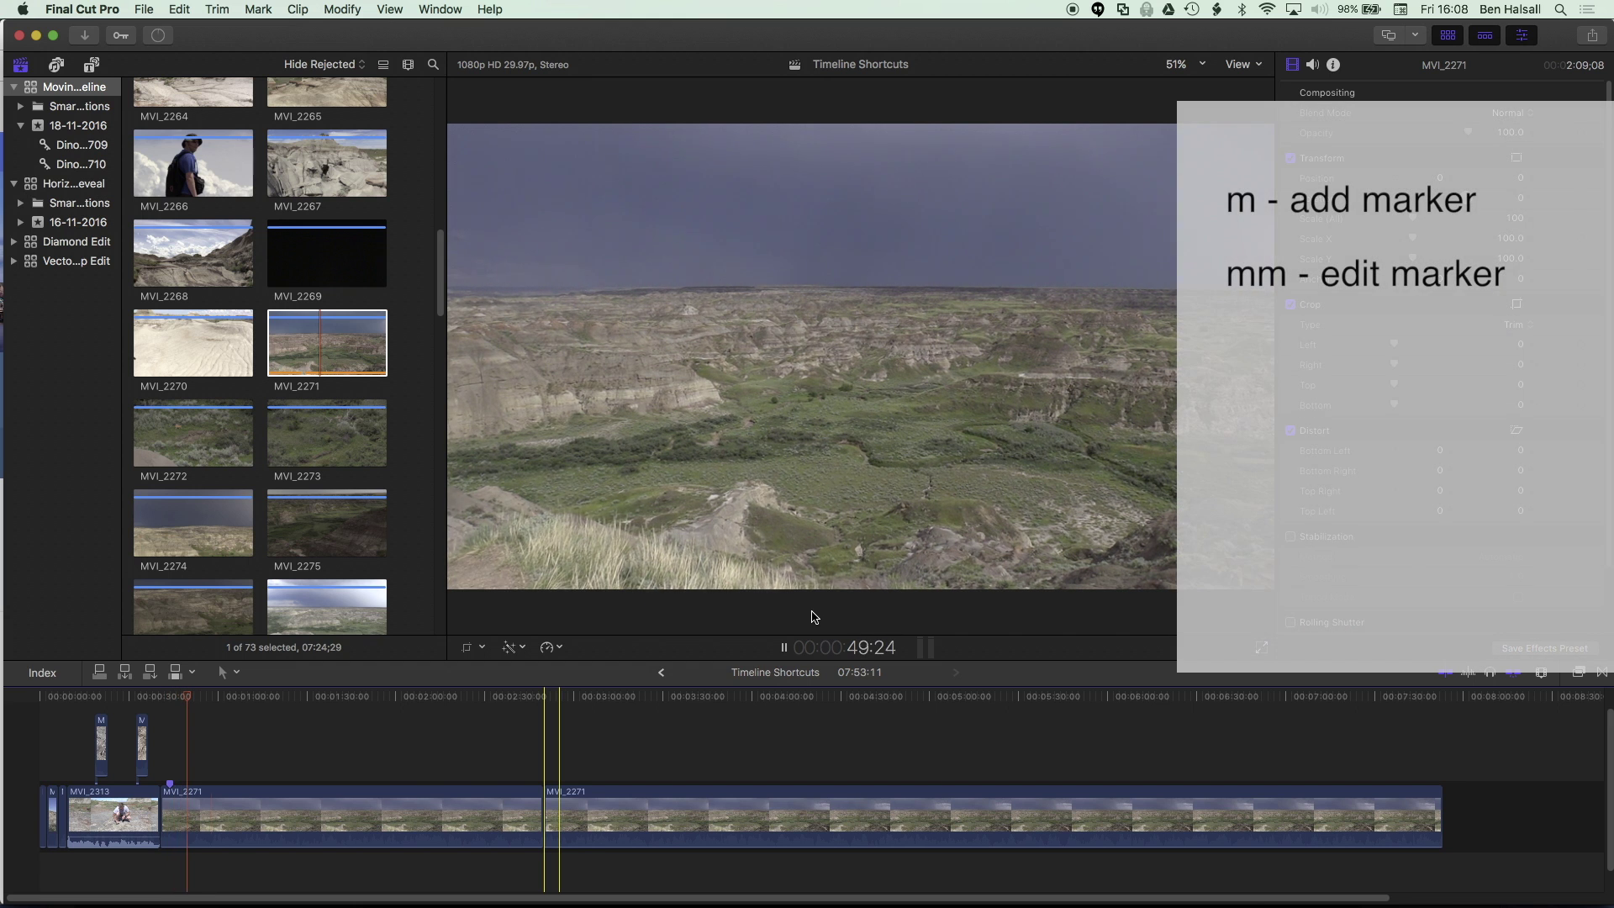
key(l)
key(k)
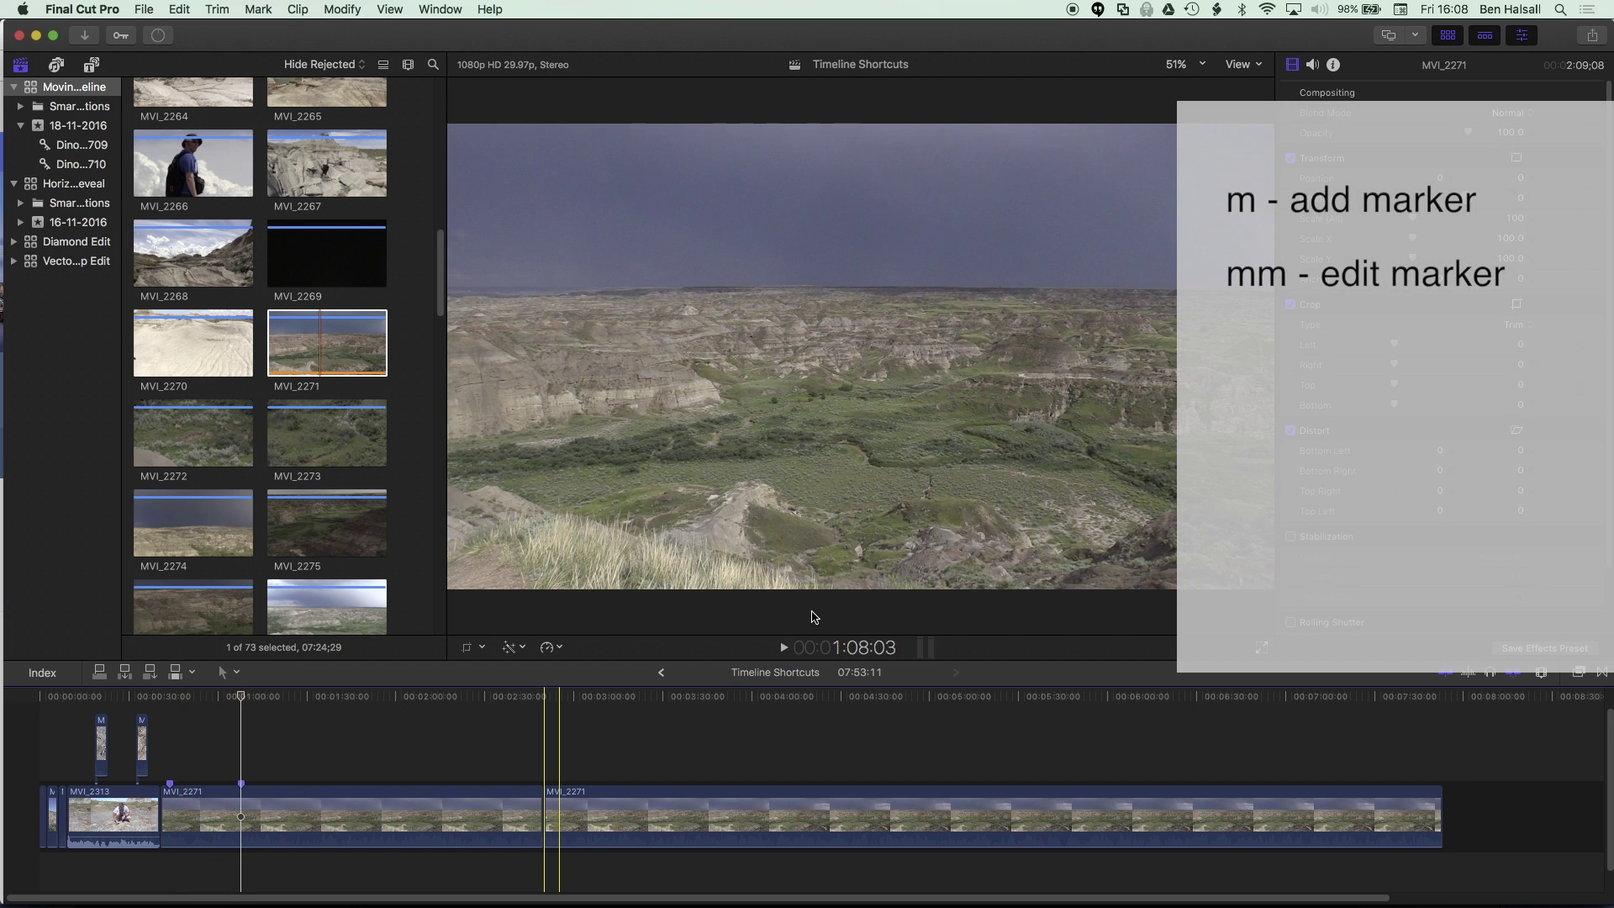
key(m)
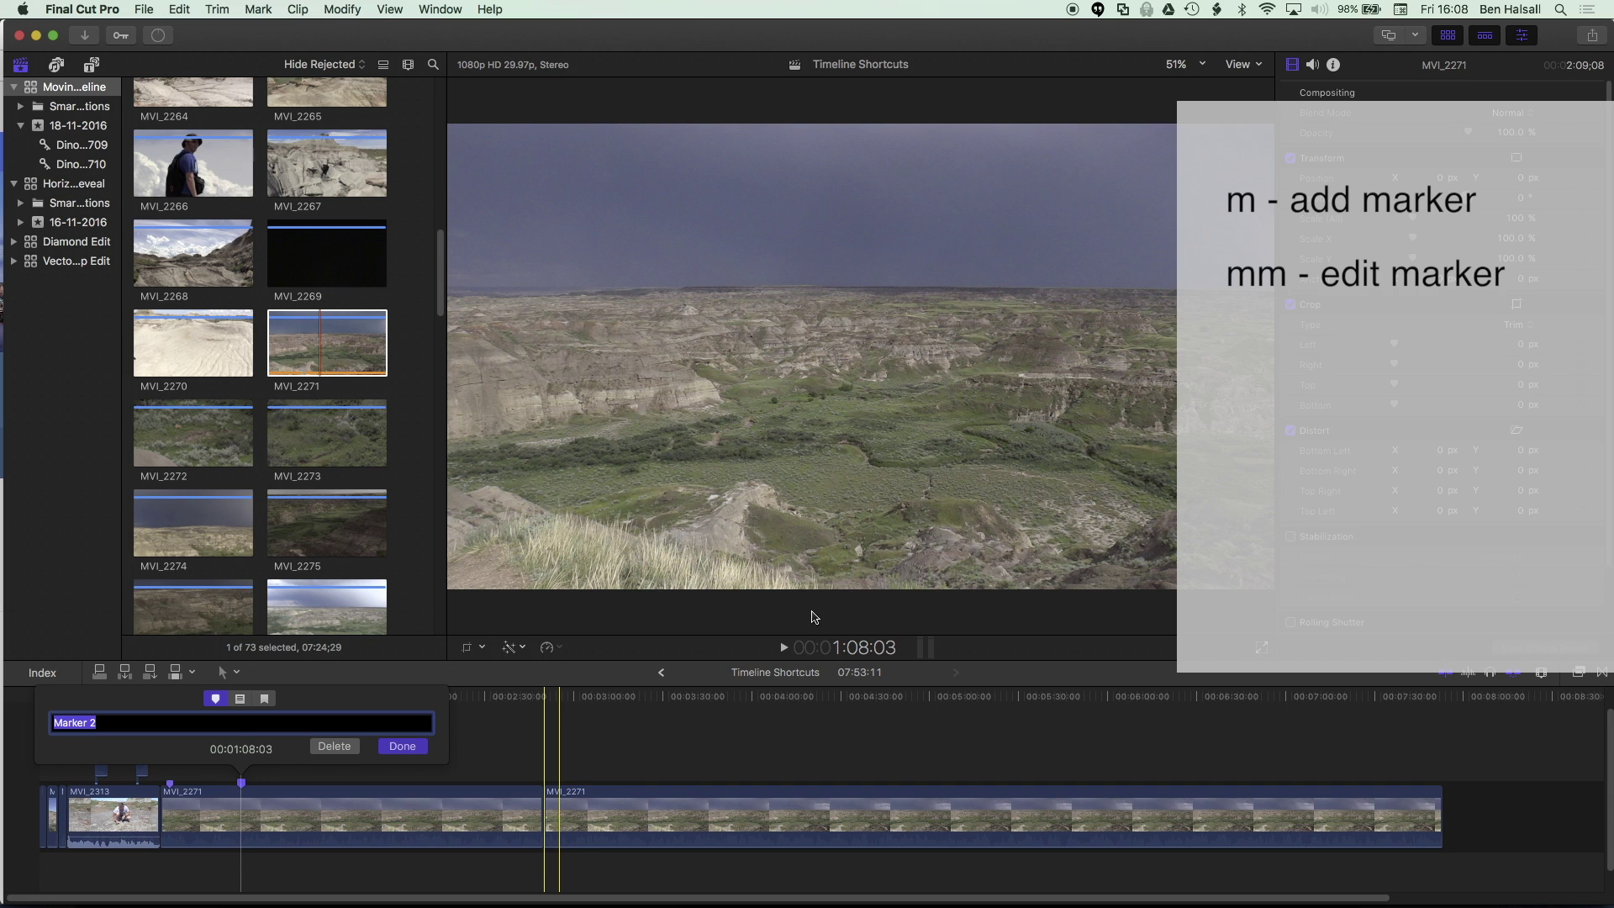
key(Return)
- Add a marker at 1:30:25, then step back through the markers to 44:00
key(space)
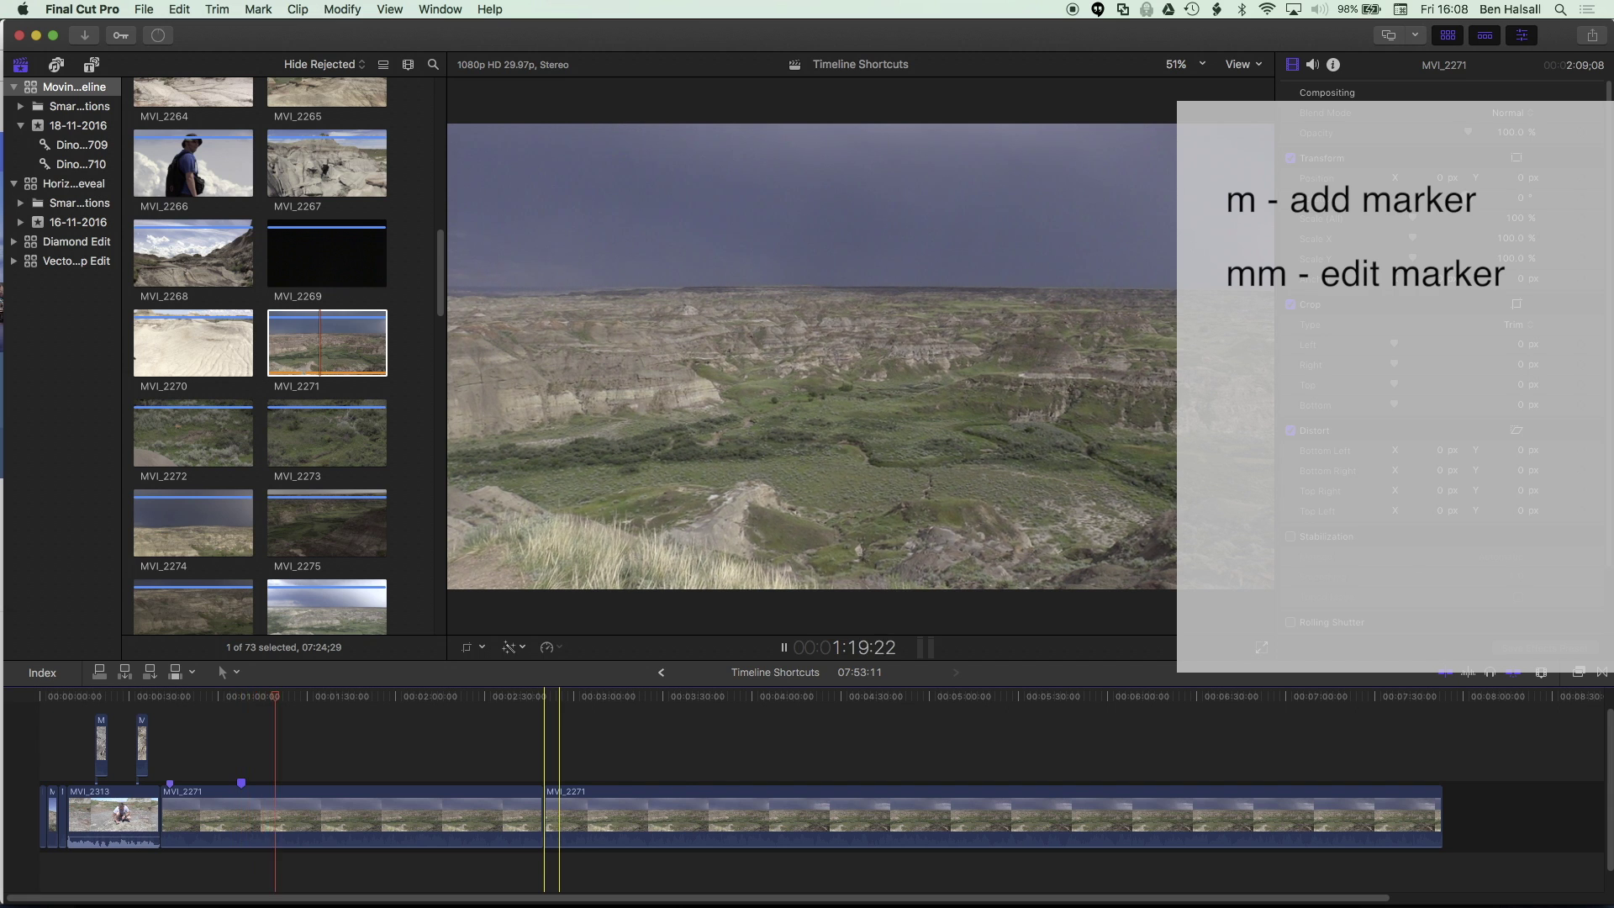
key(space)
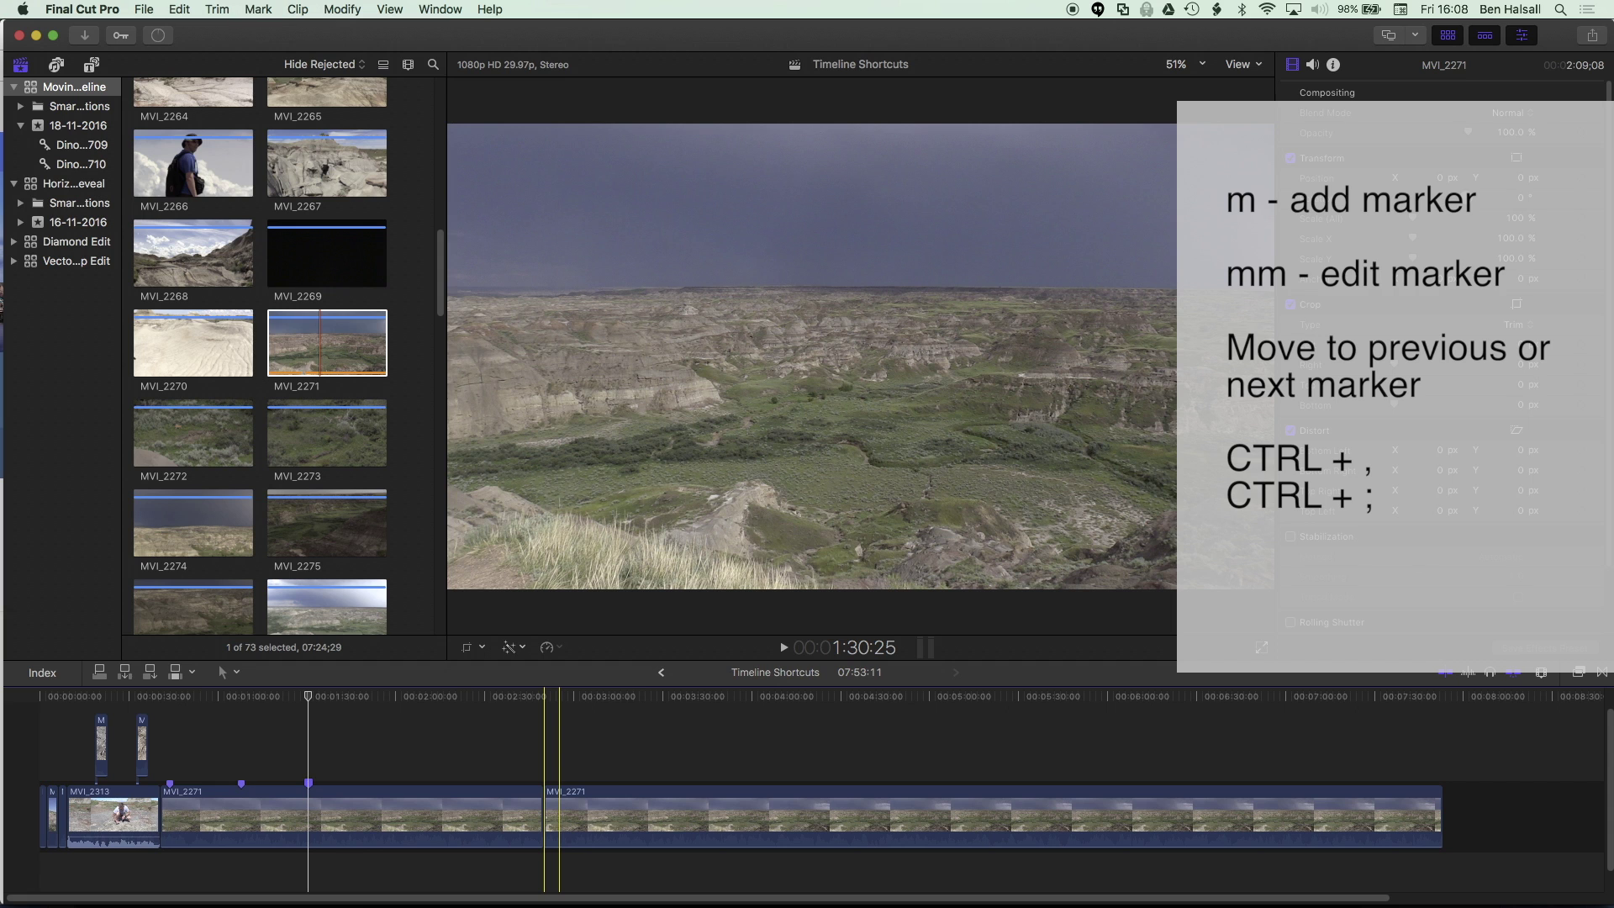
key(ctrl+semicolon)
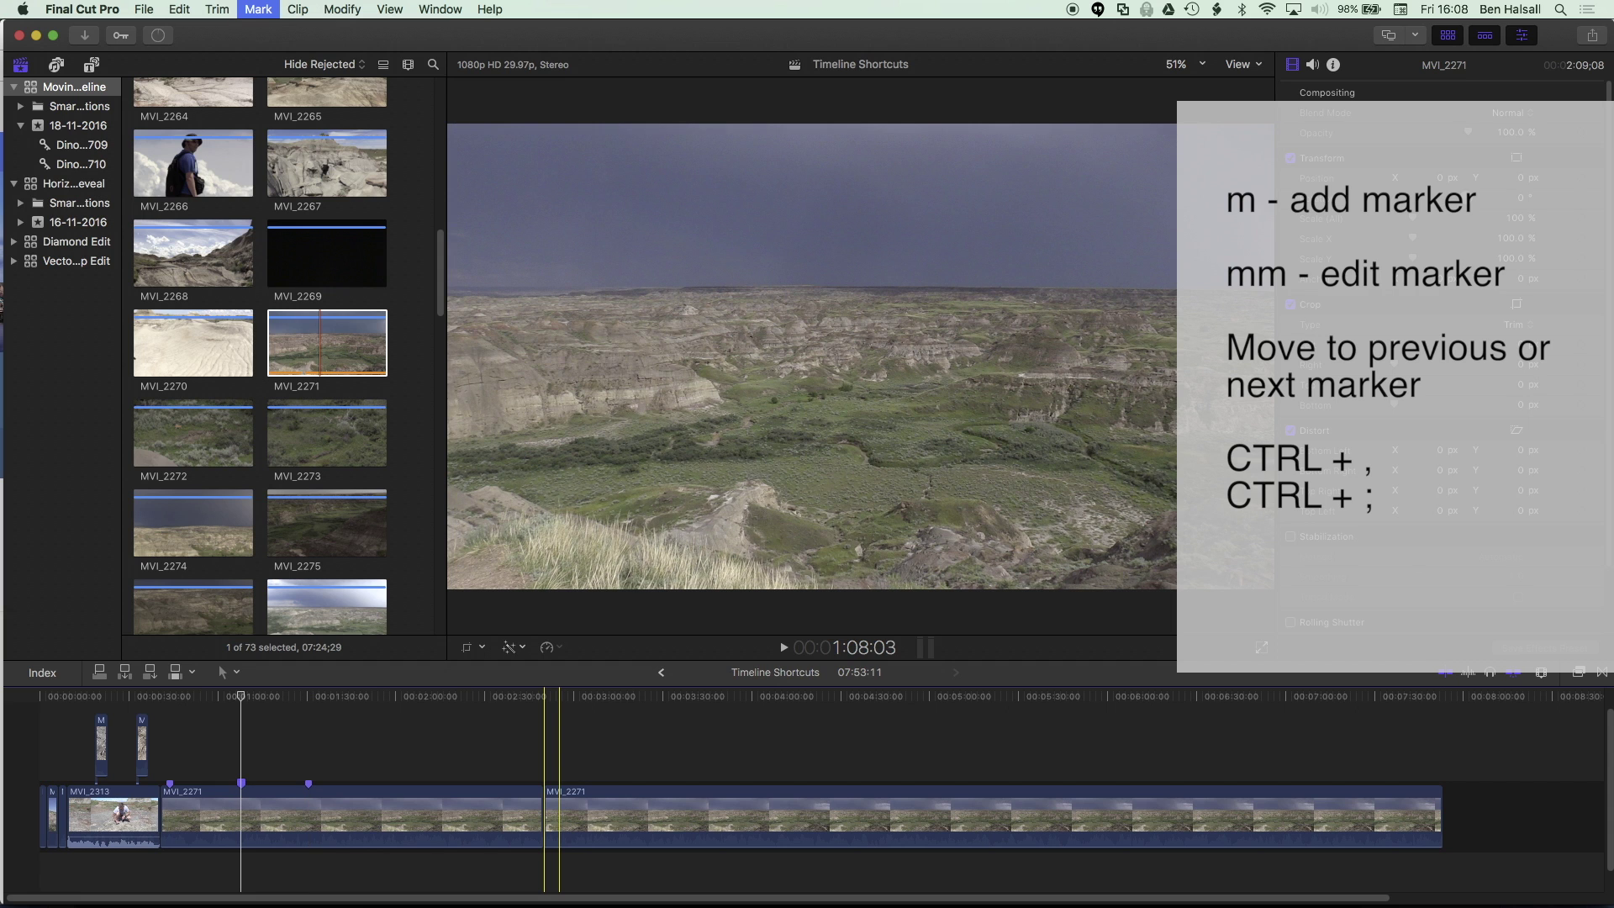
key(ctrl+apostrophe)
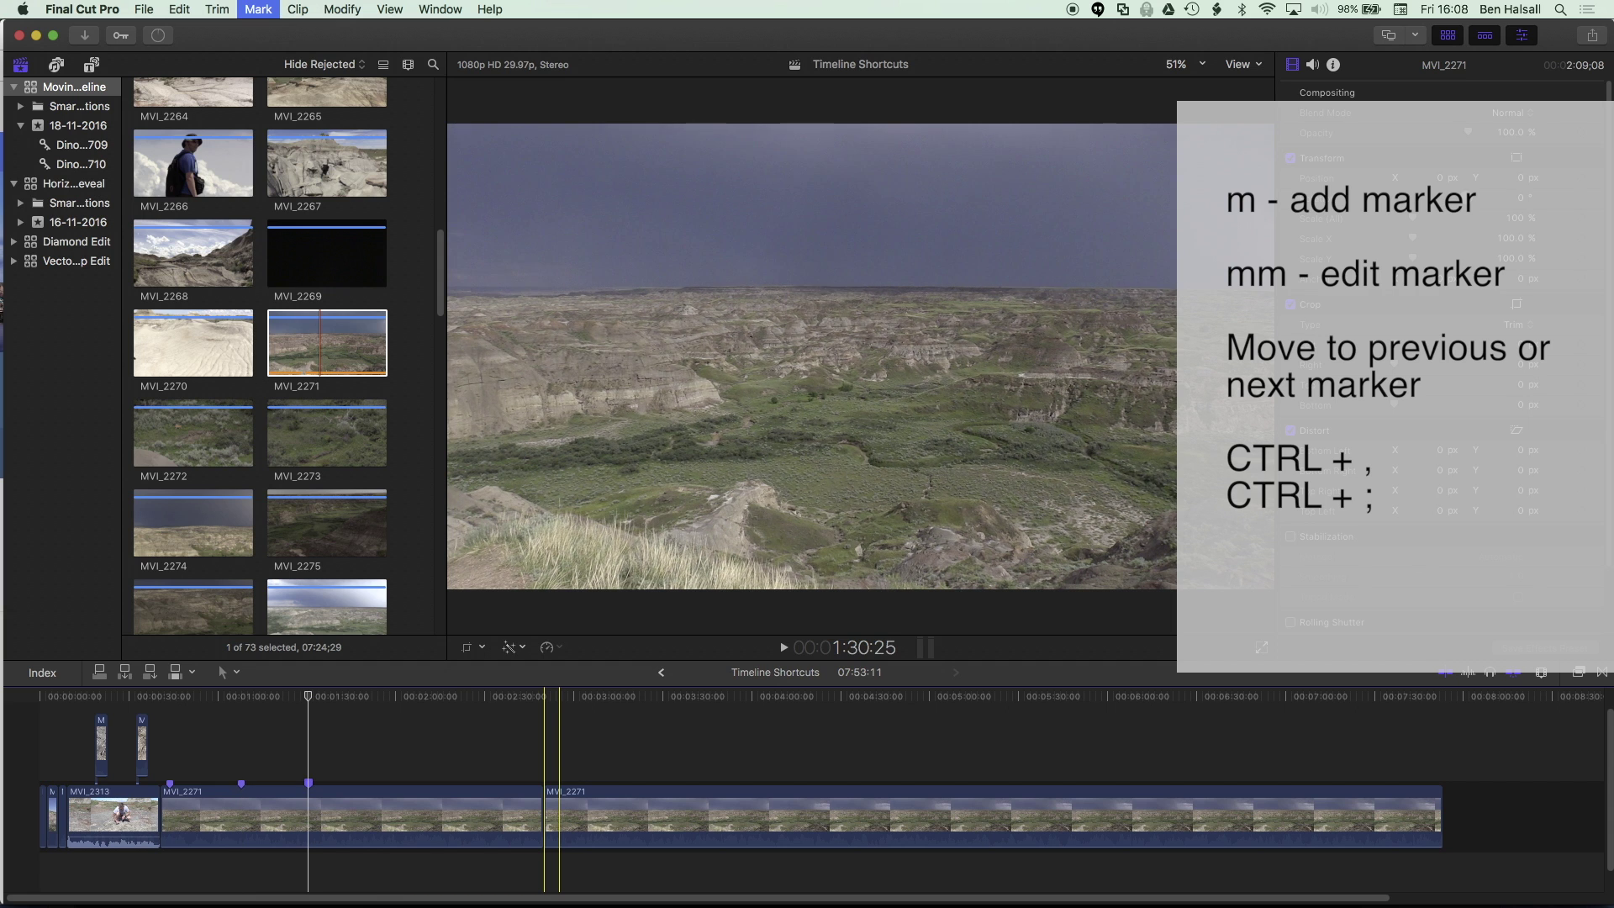
key(ctrl+semicolon)
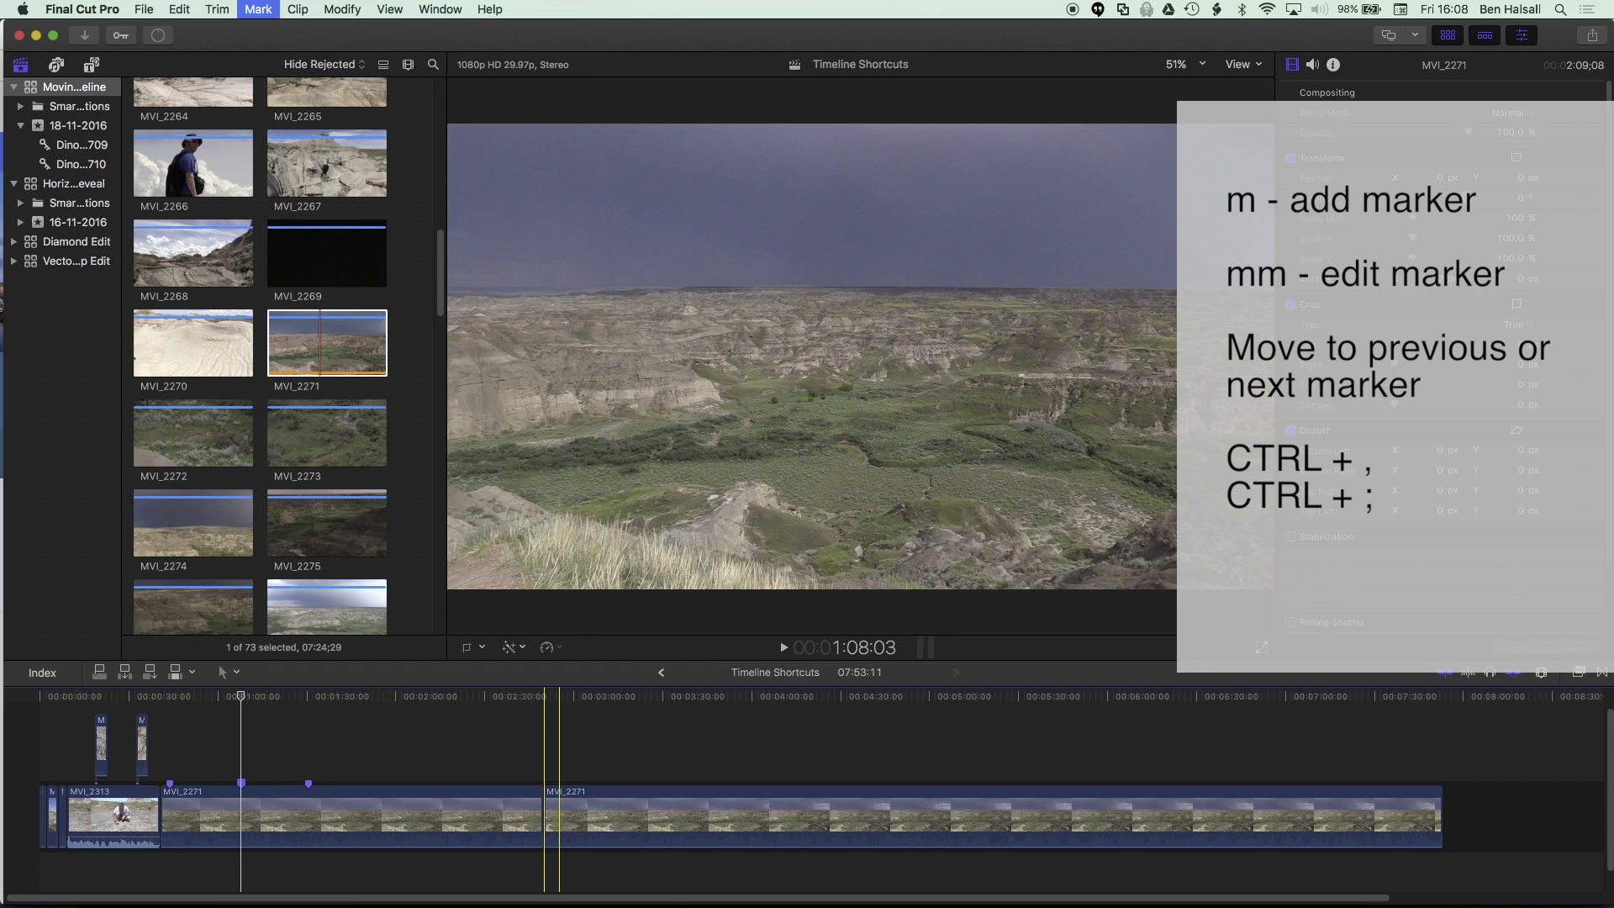
key(ctrl+semicolon)
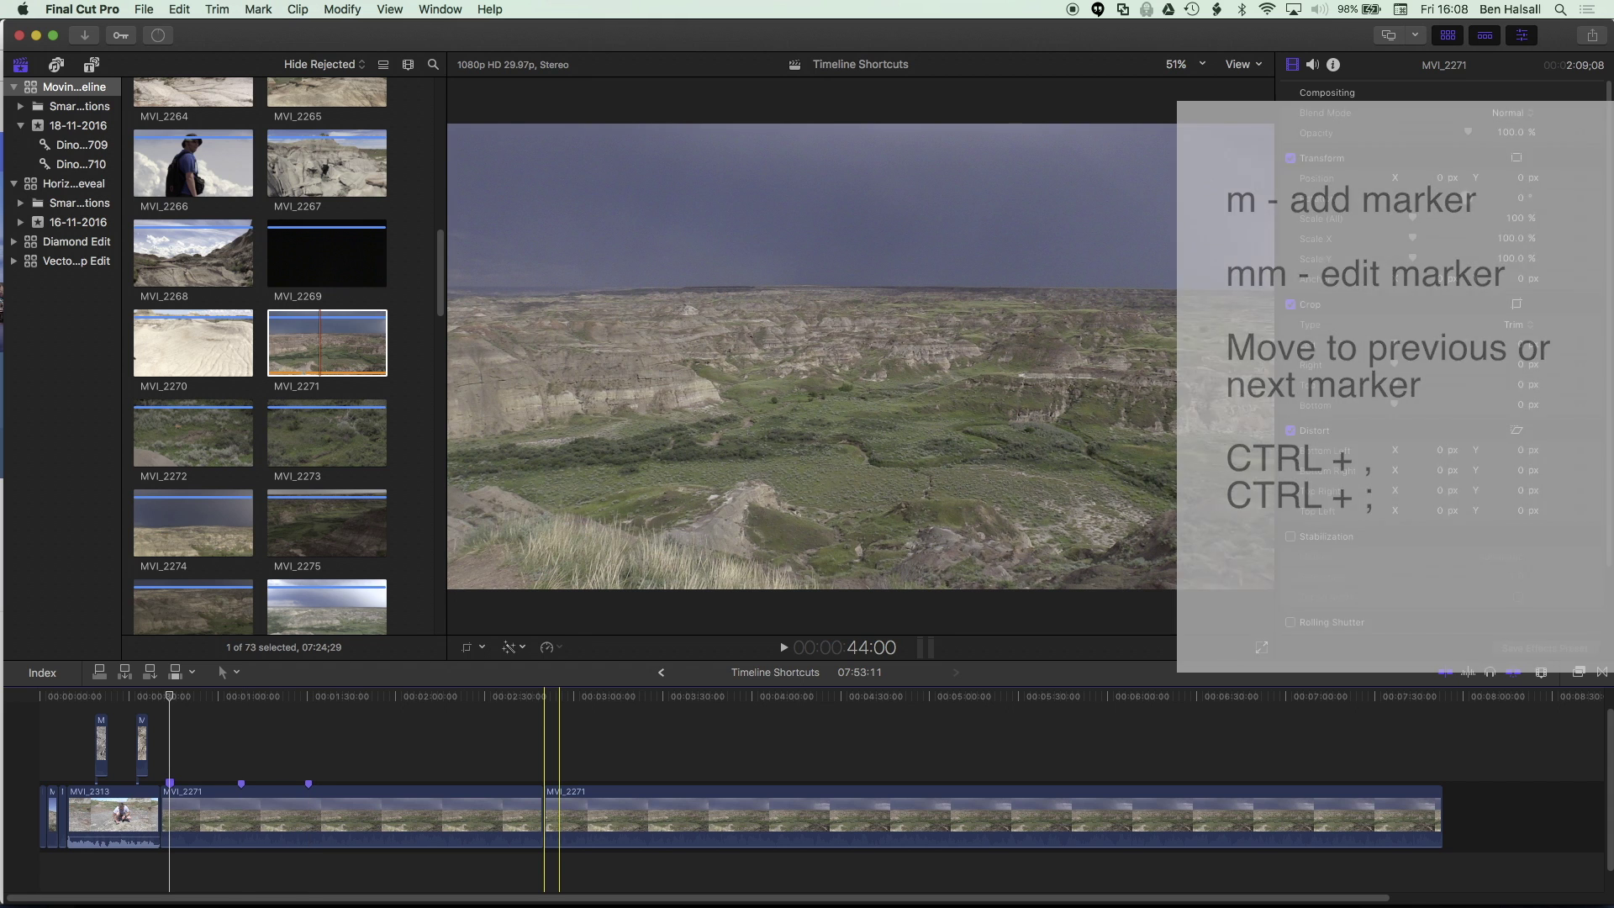